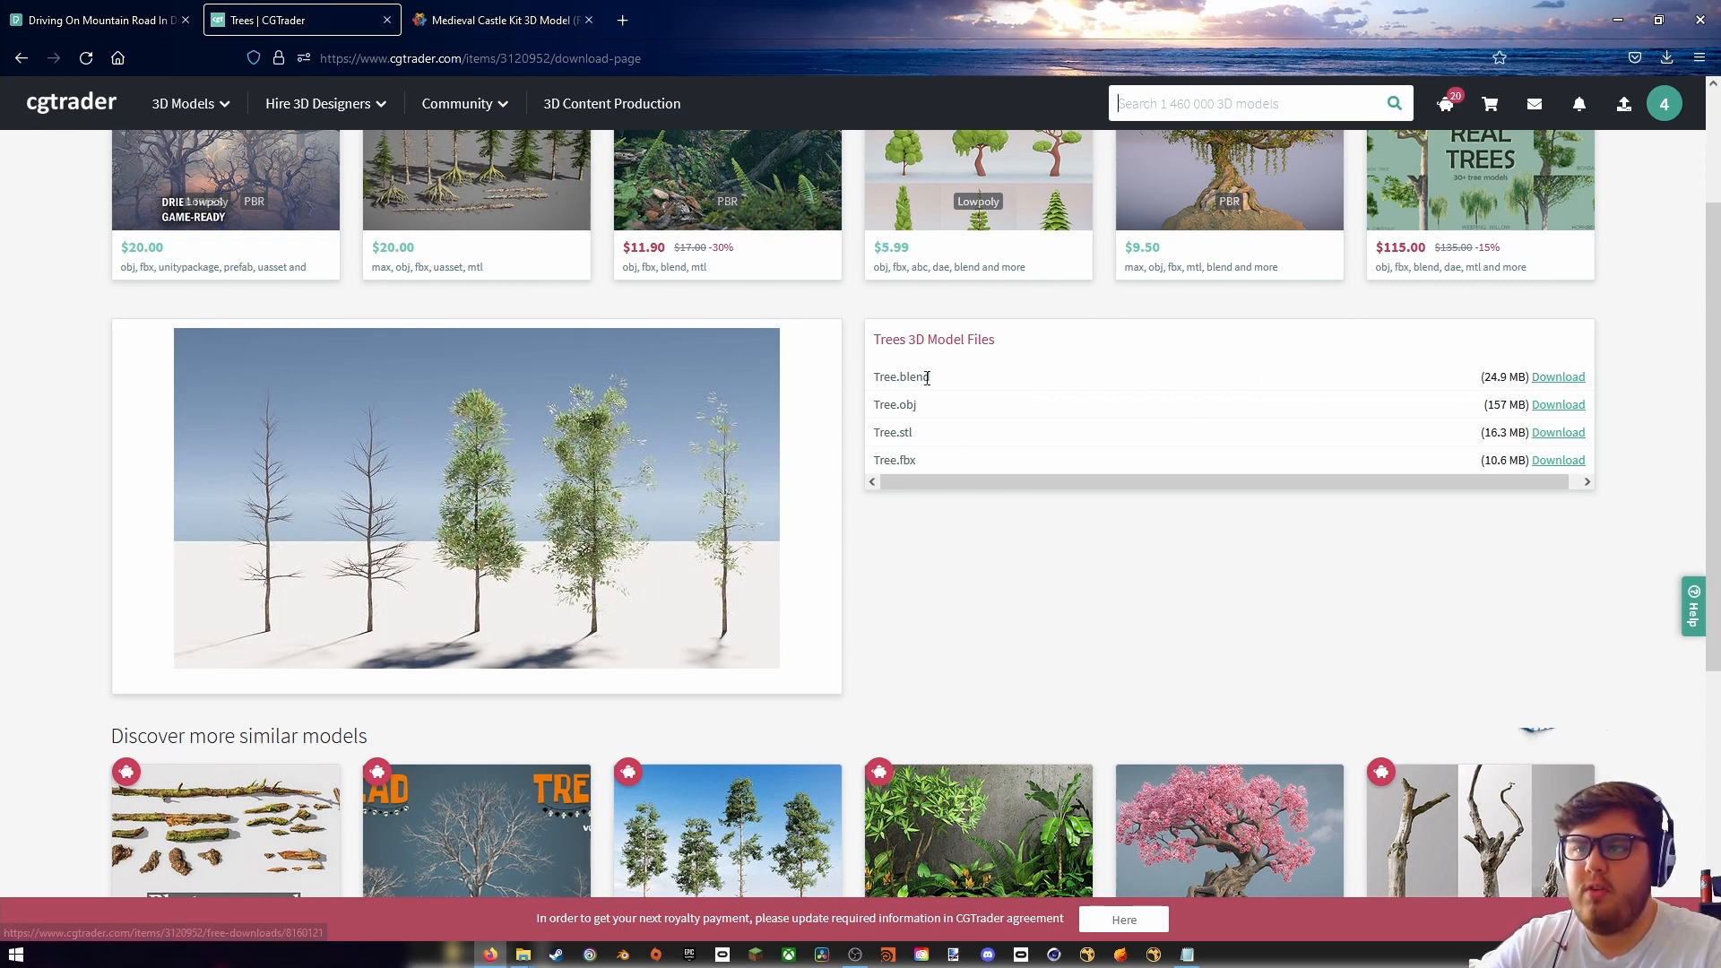
- Select the 2K ZIP format of RenderCrate's Medieval Castle Kit and request its download
click(503, 20)
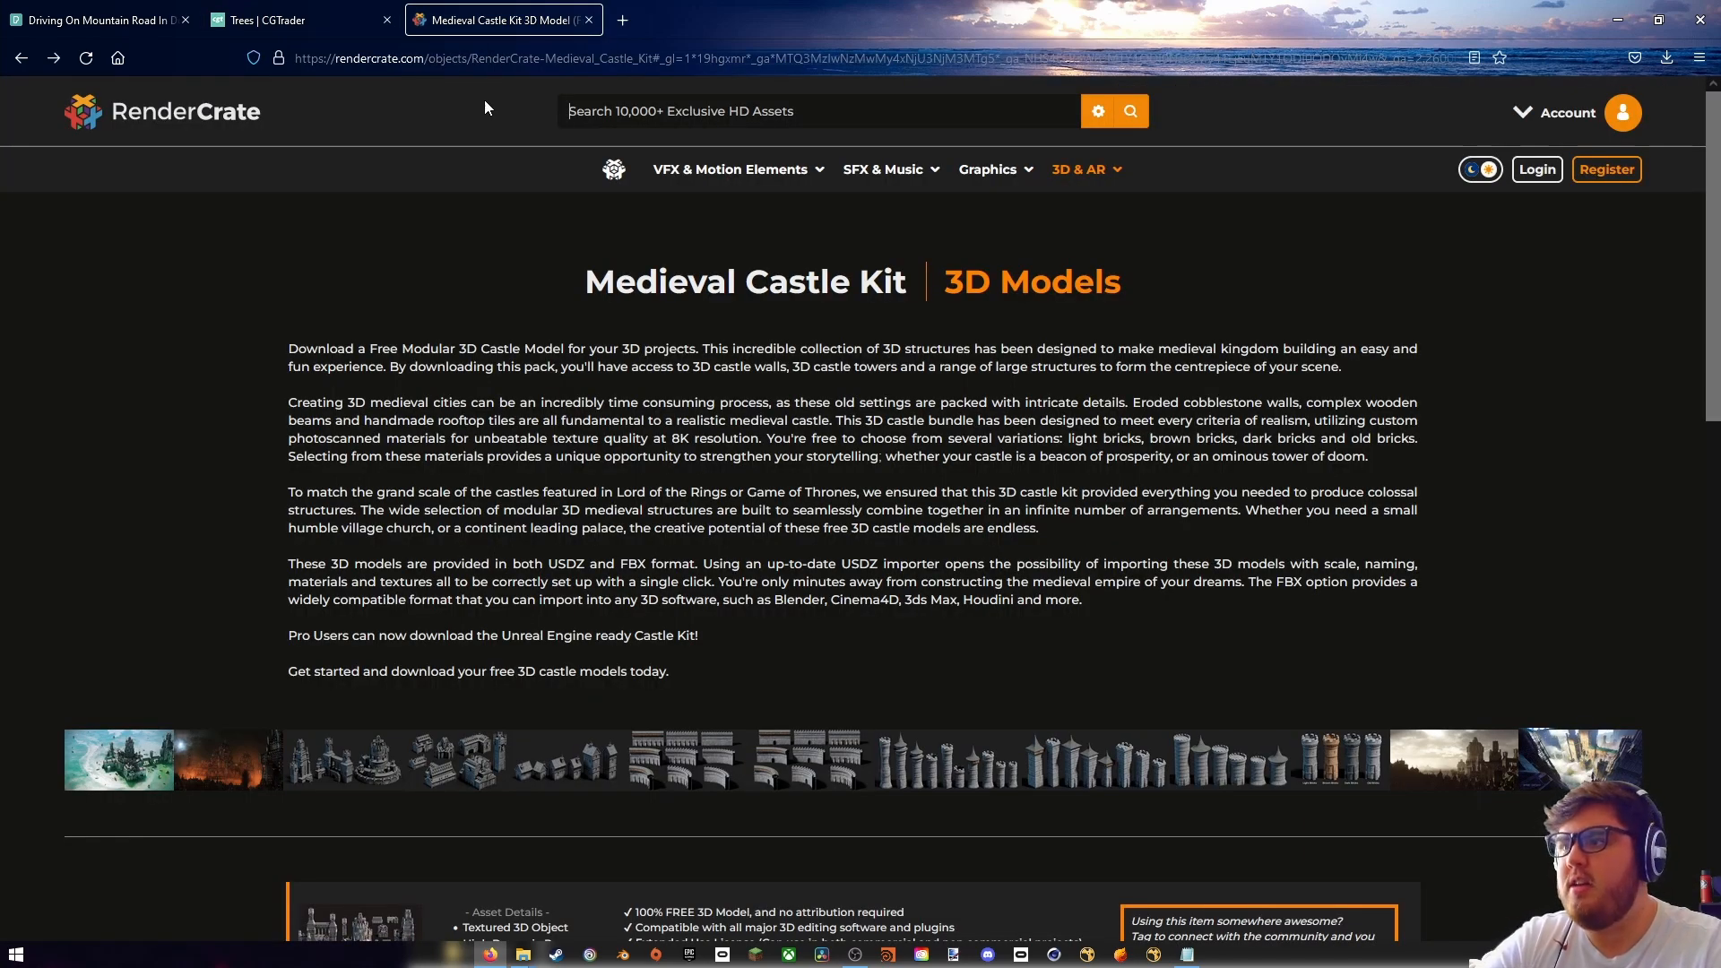
scroll(519, 168, down, 10)
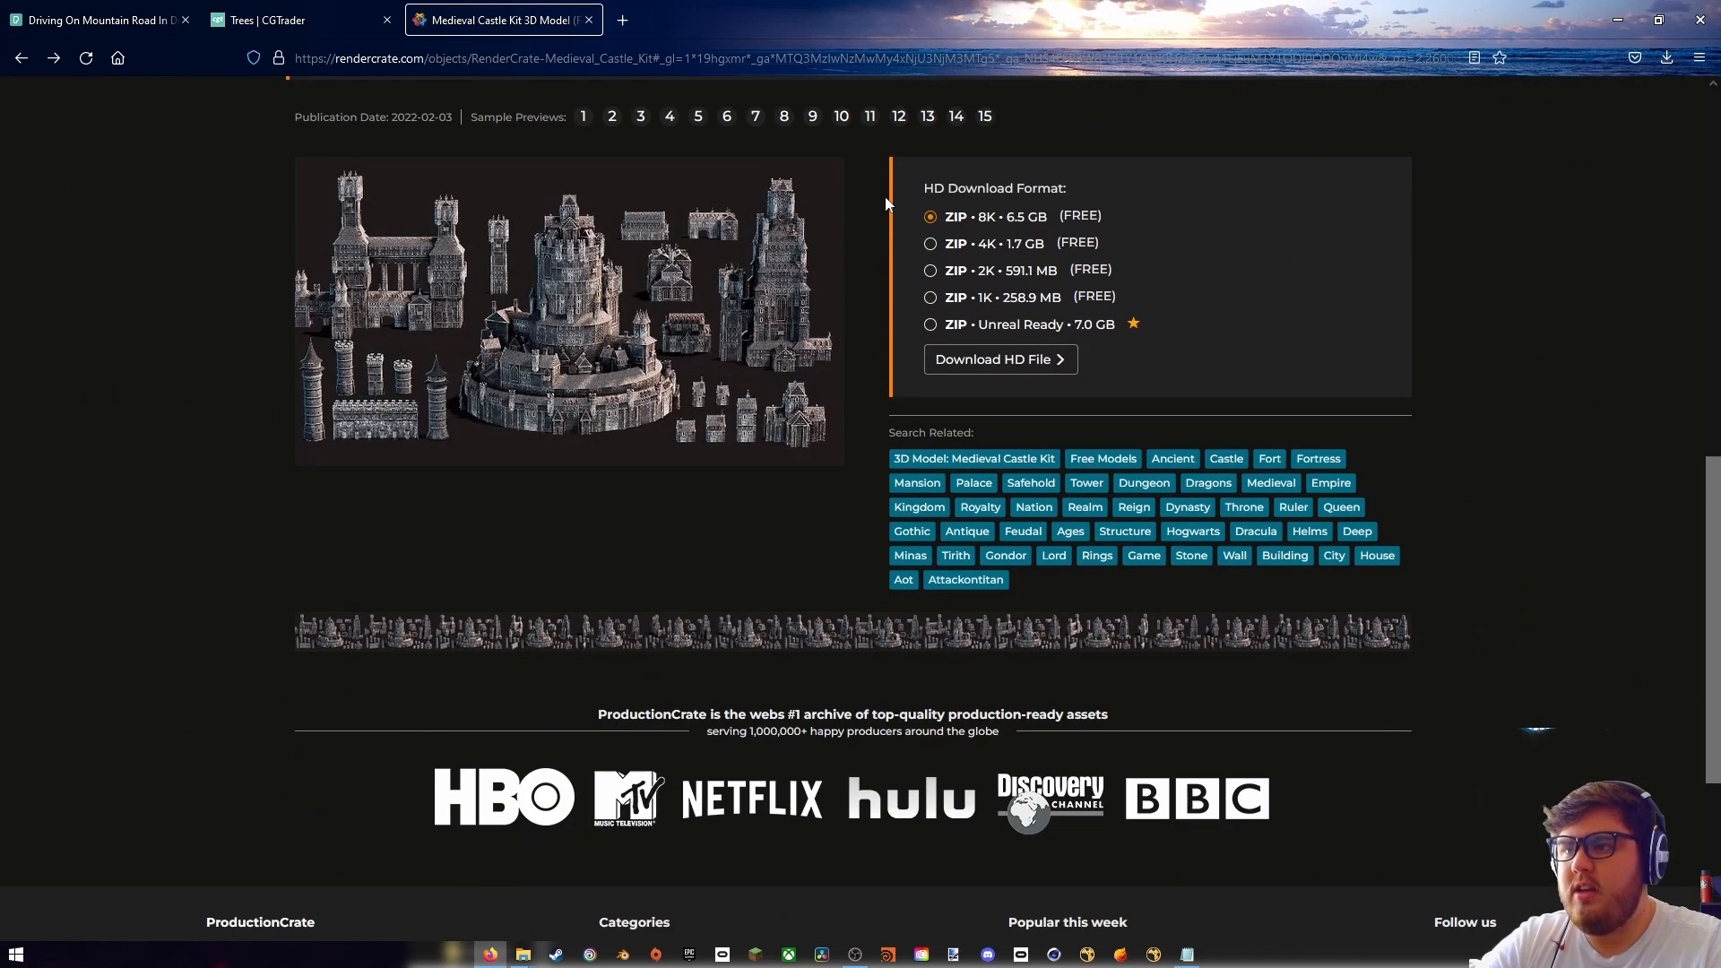
scroll(1051, 260, up, 1)
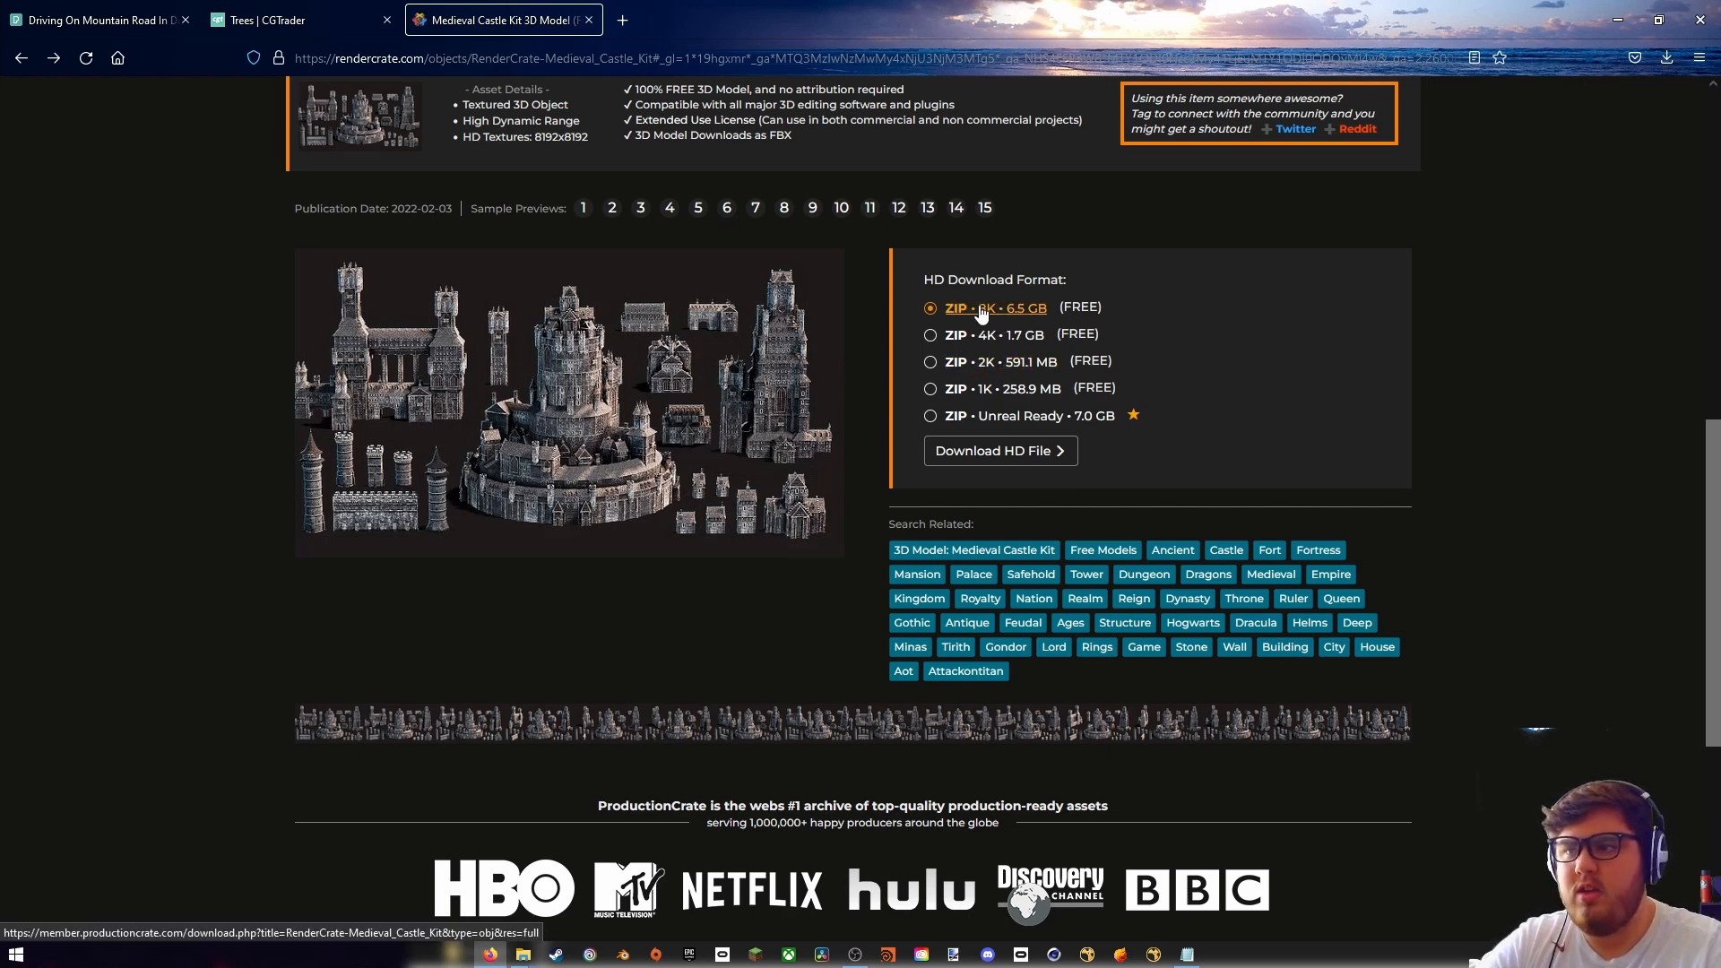
click(933, 363)
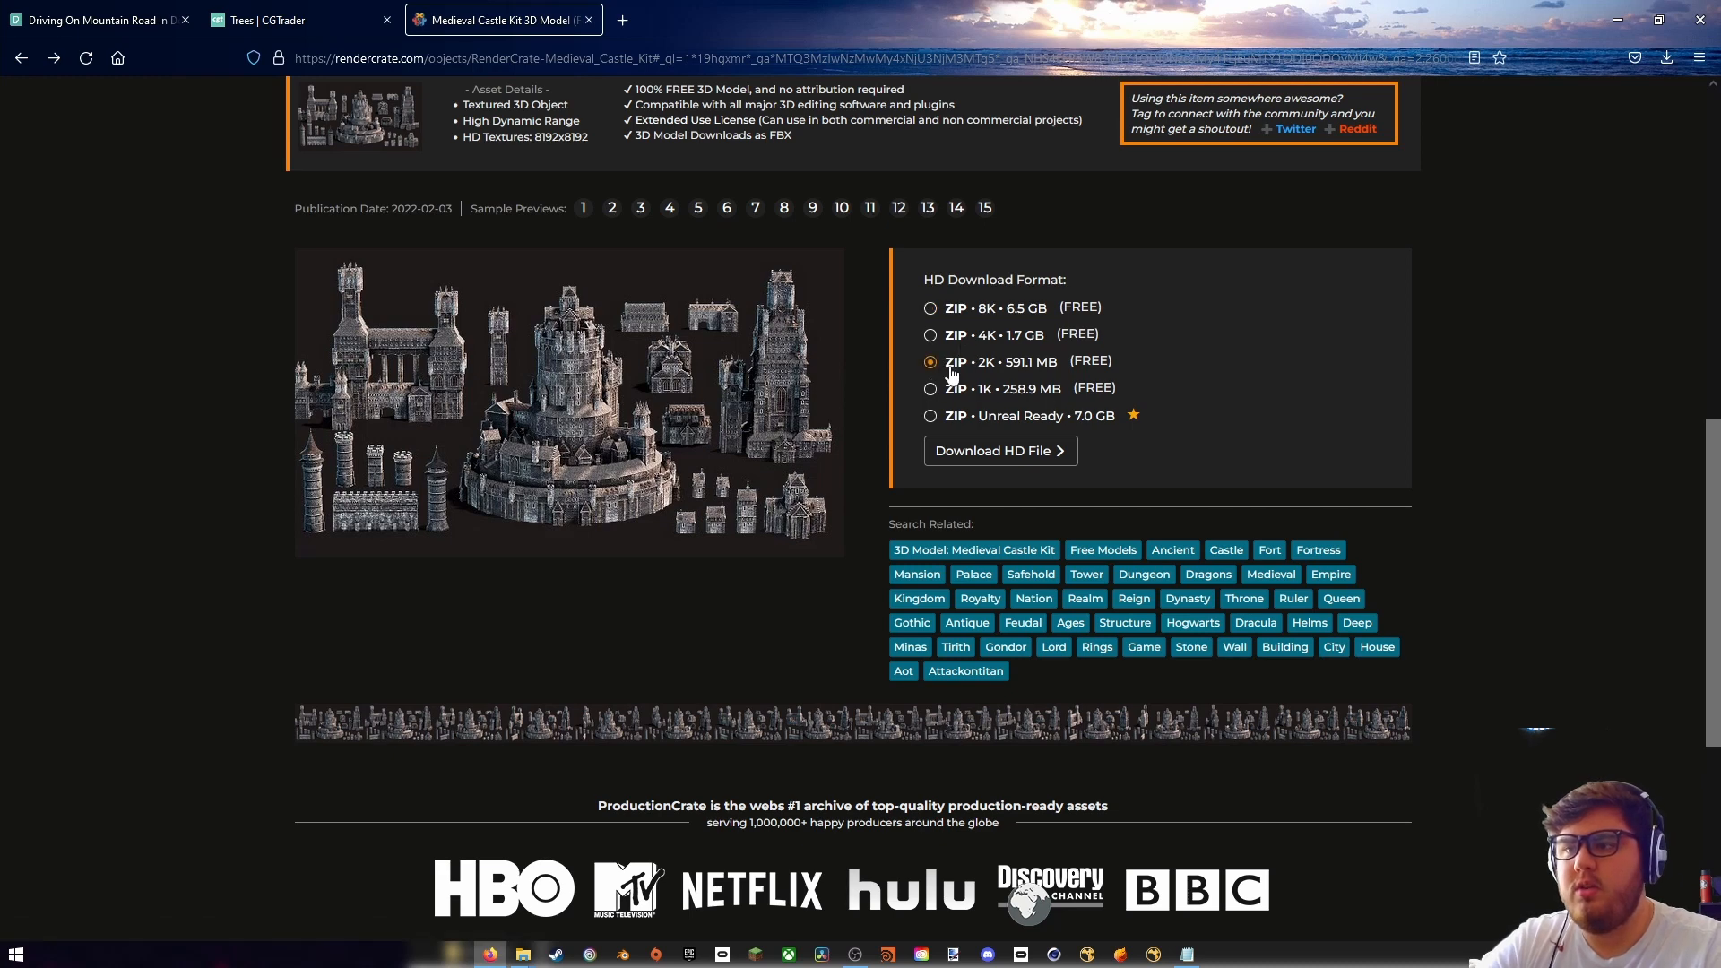
click(1002, 459)
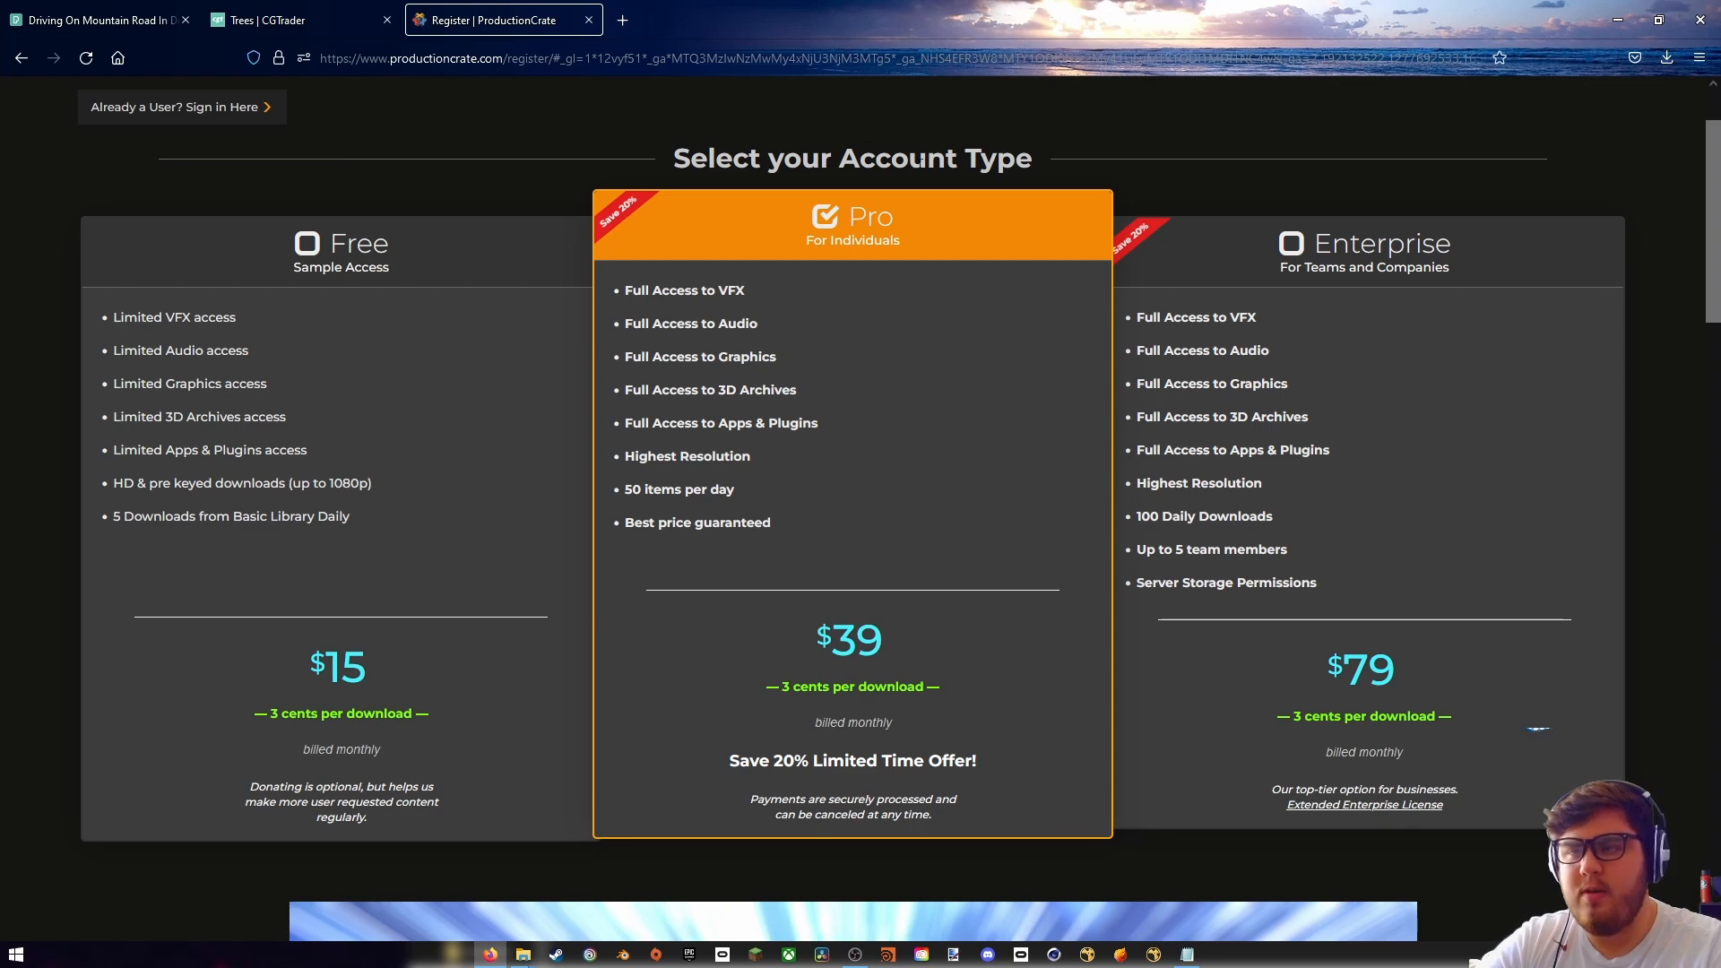
- Choose the Free account type on the registration page and turn off the monthly donation and newsletter options
click(309, 255)
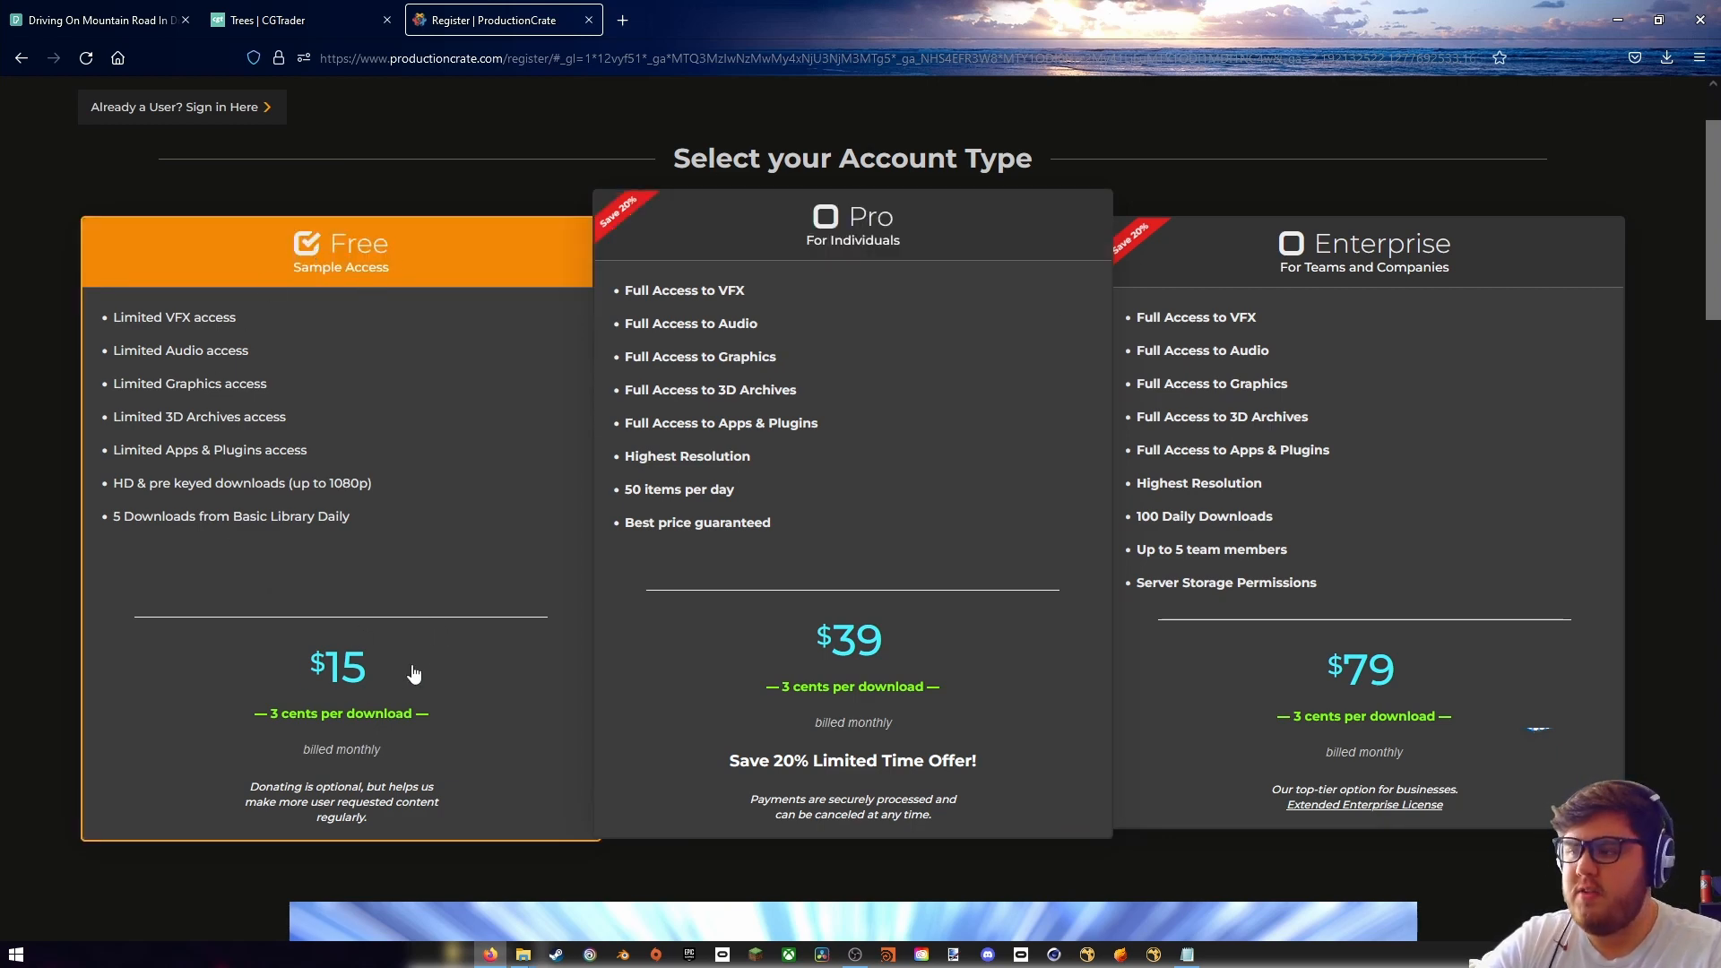
scroll(329, 638, down, 10)
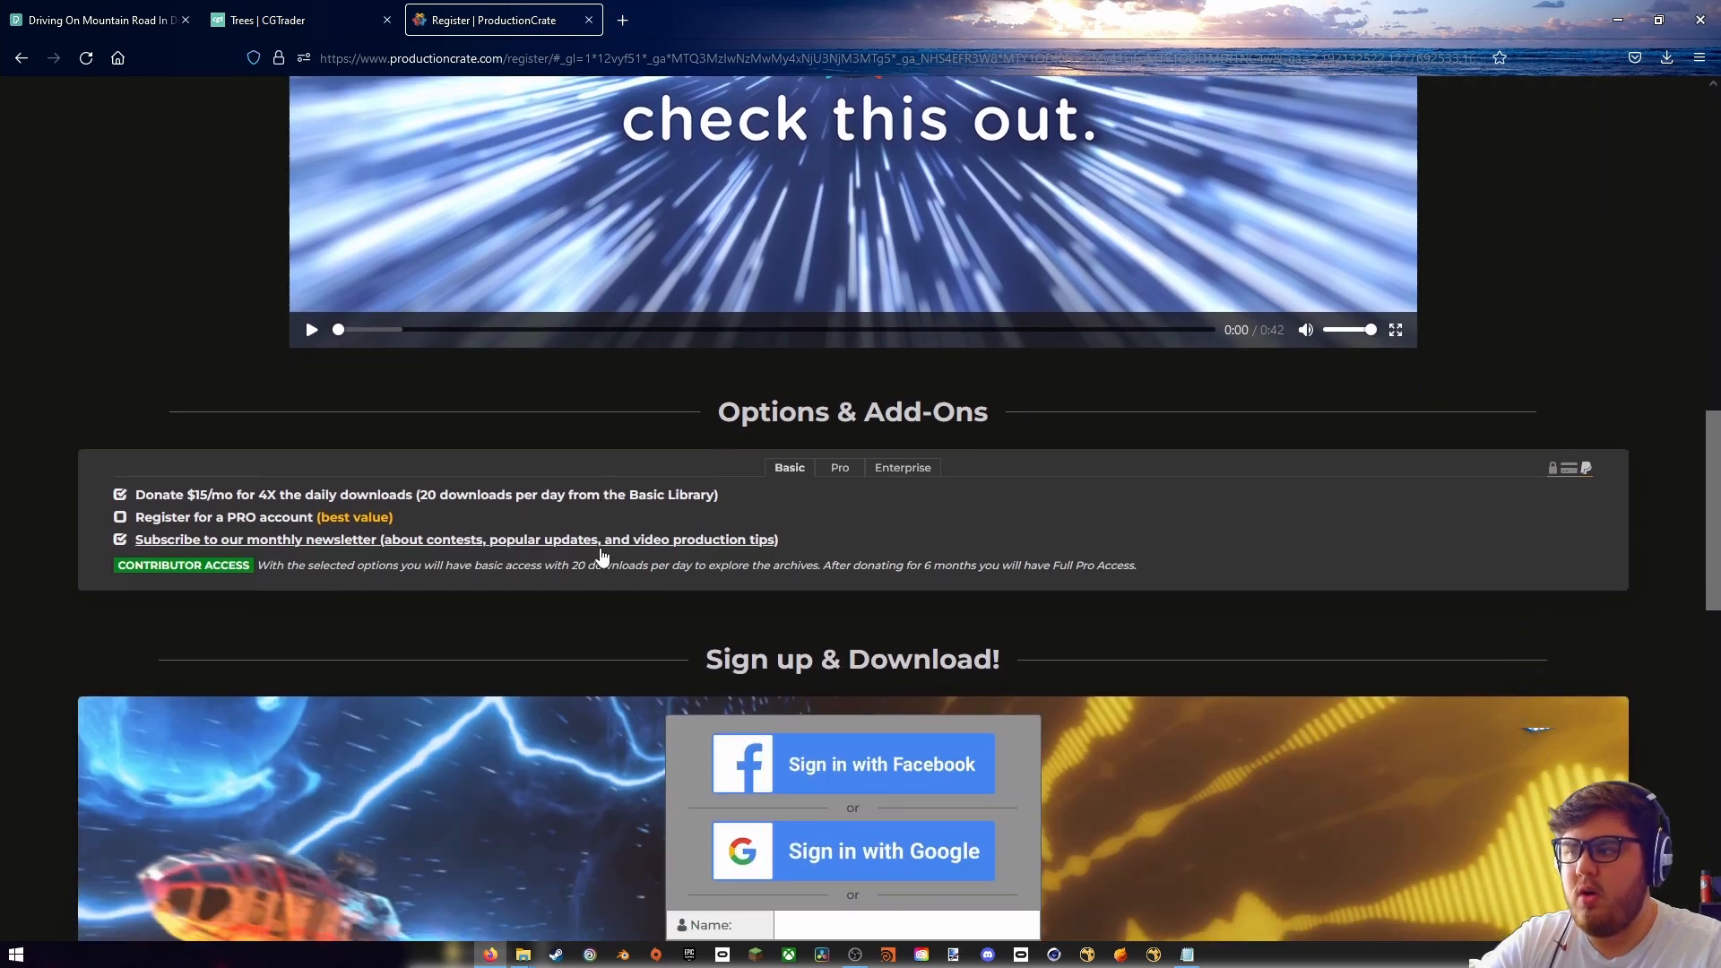
click(136, 500)
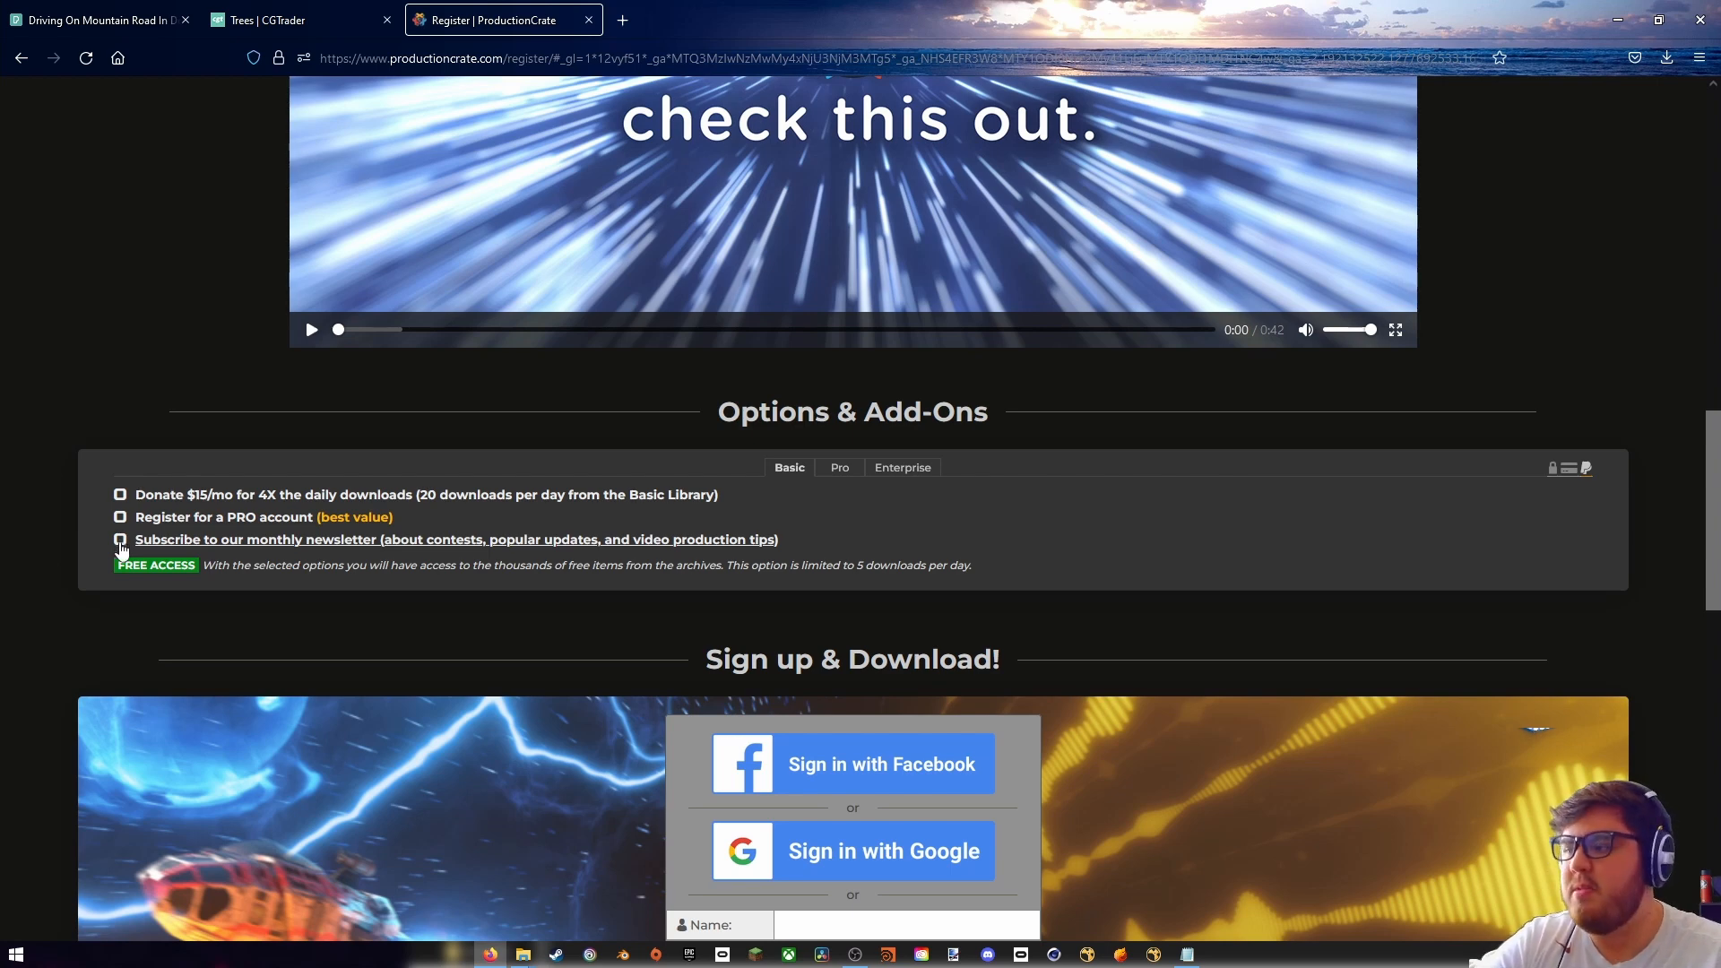
scroll(141, 532, down, 2)
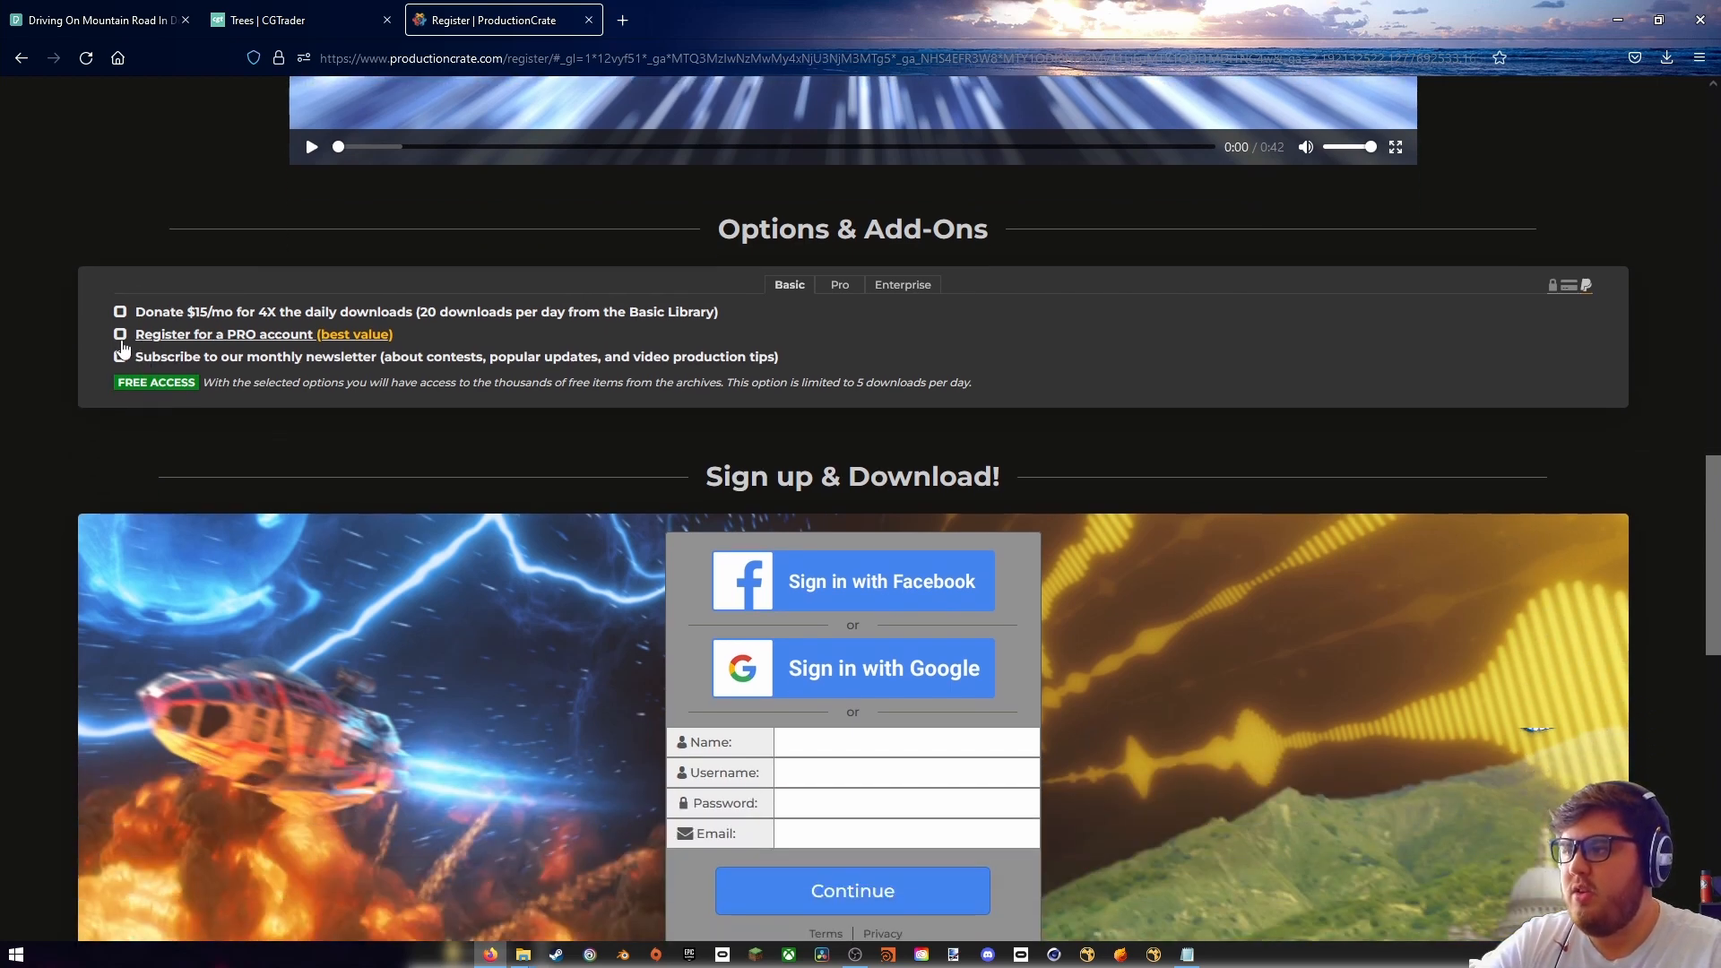
scroll(620, 570, down, 2)
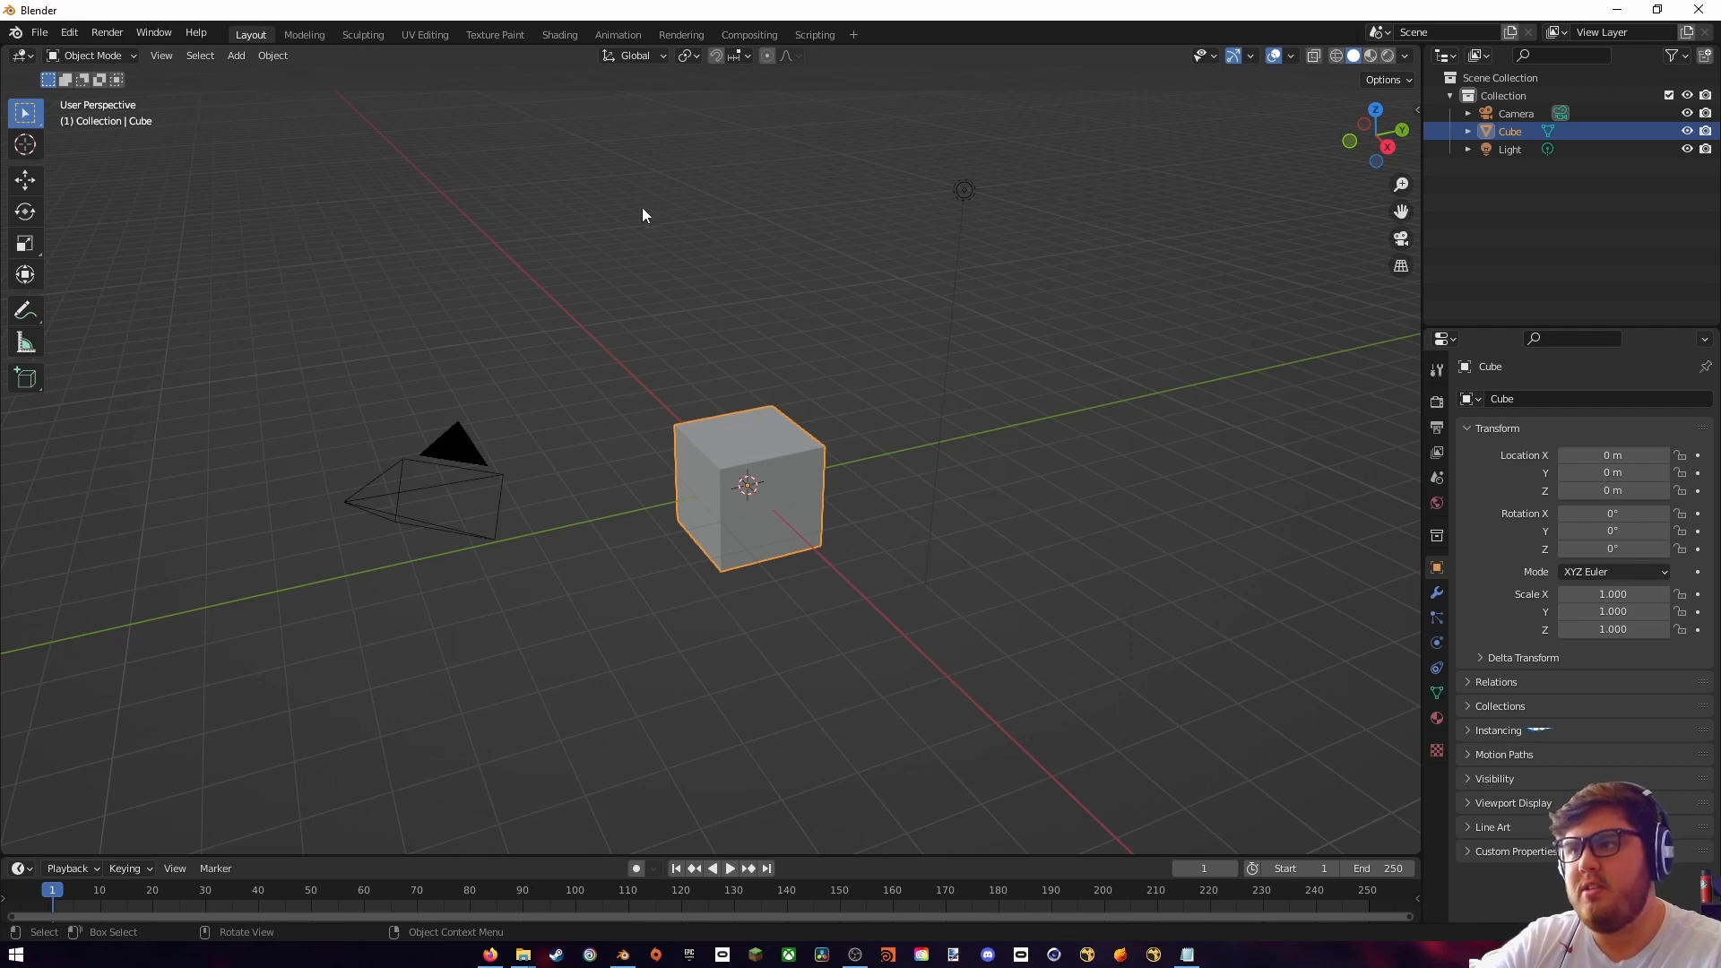
- Add a Video Editing workspace to the default scene file
click(858, 34)
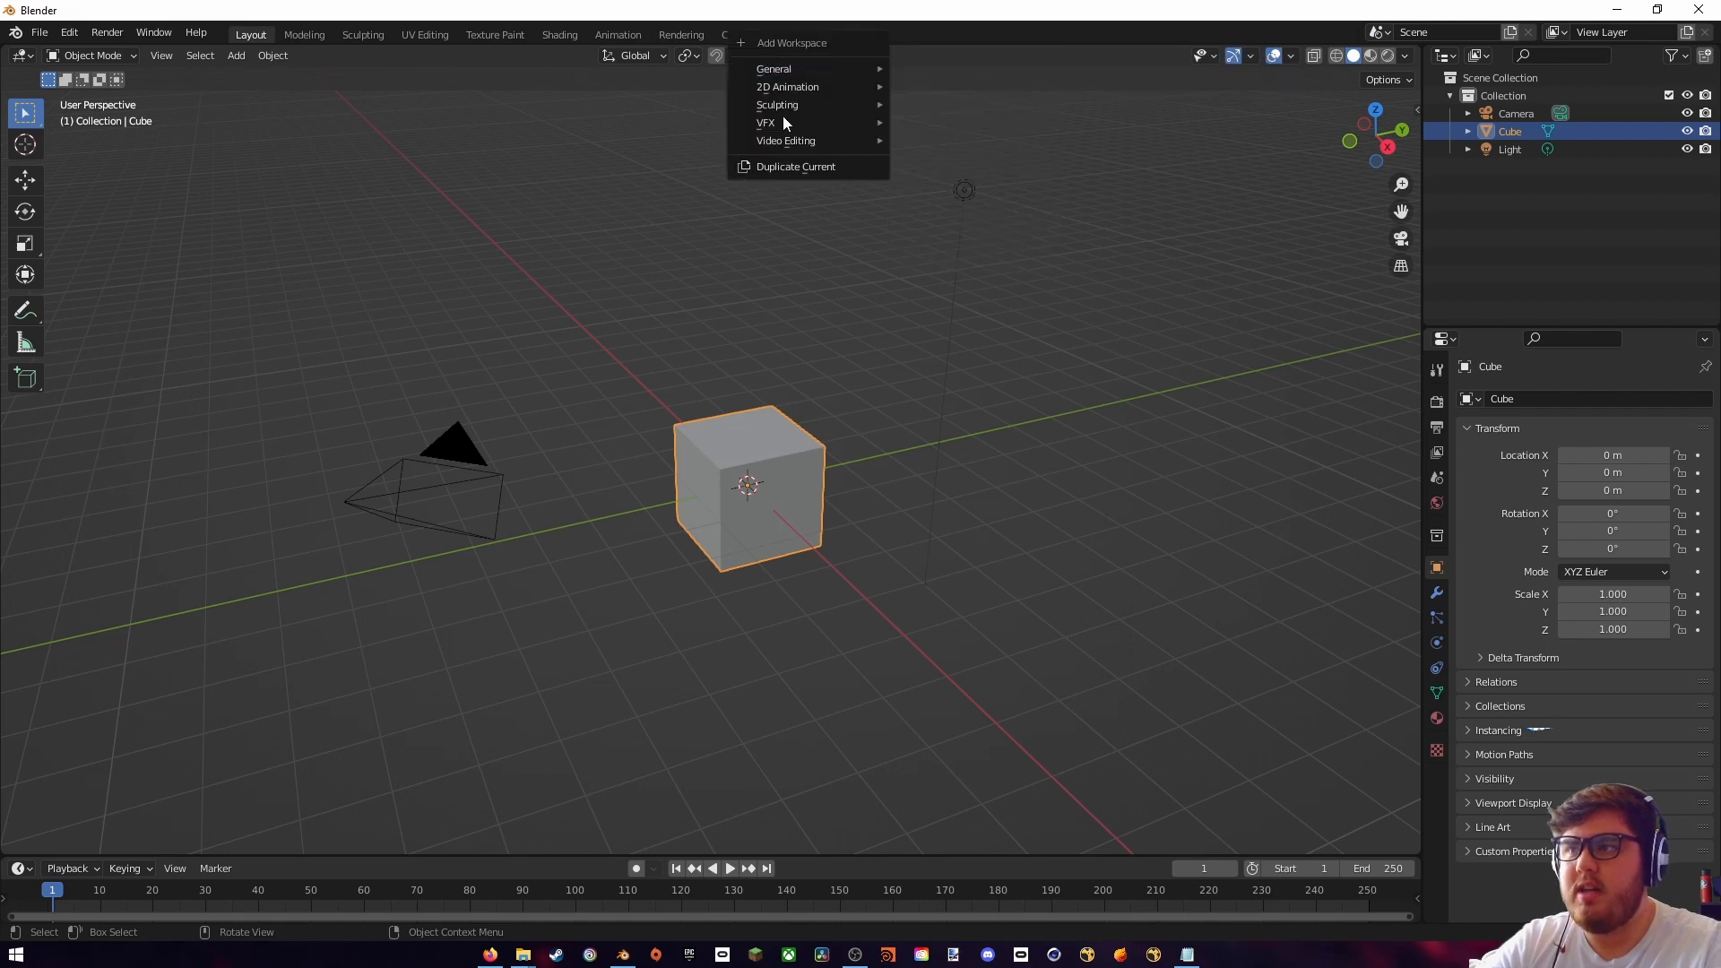
mouse_move(776, 140)
click(942, 156)
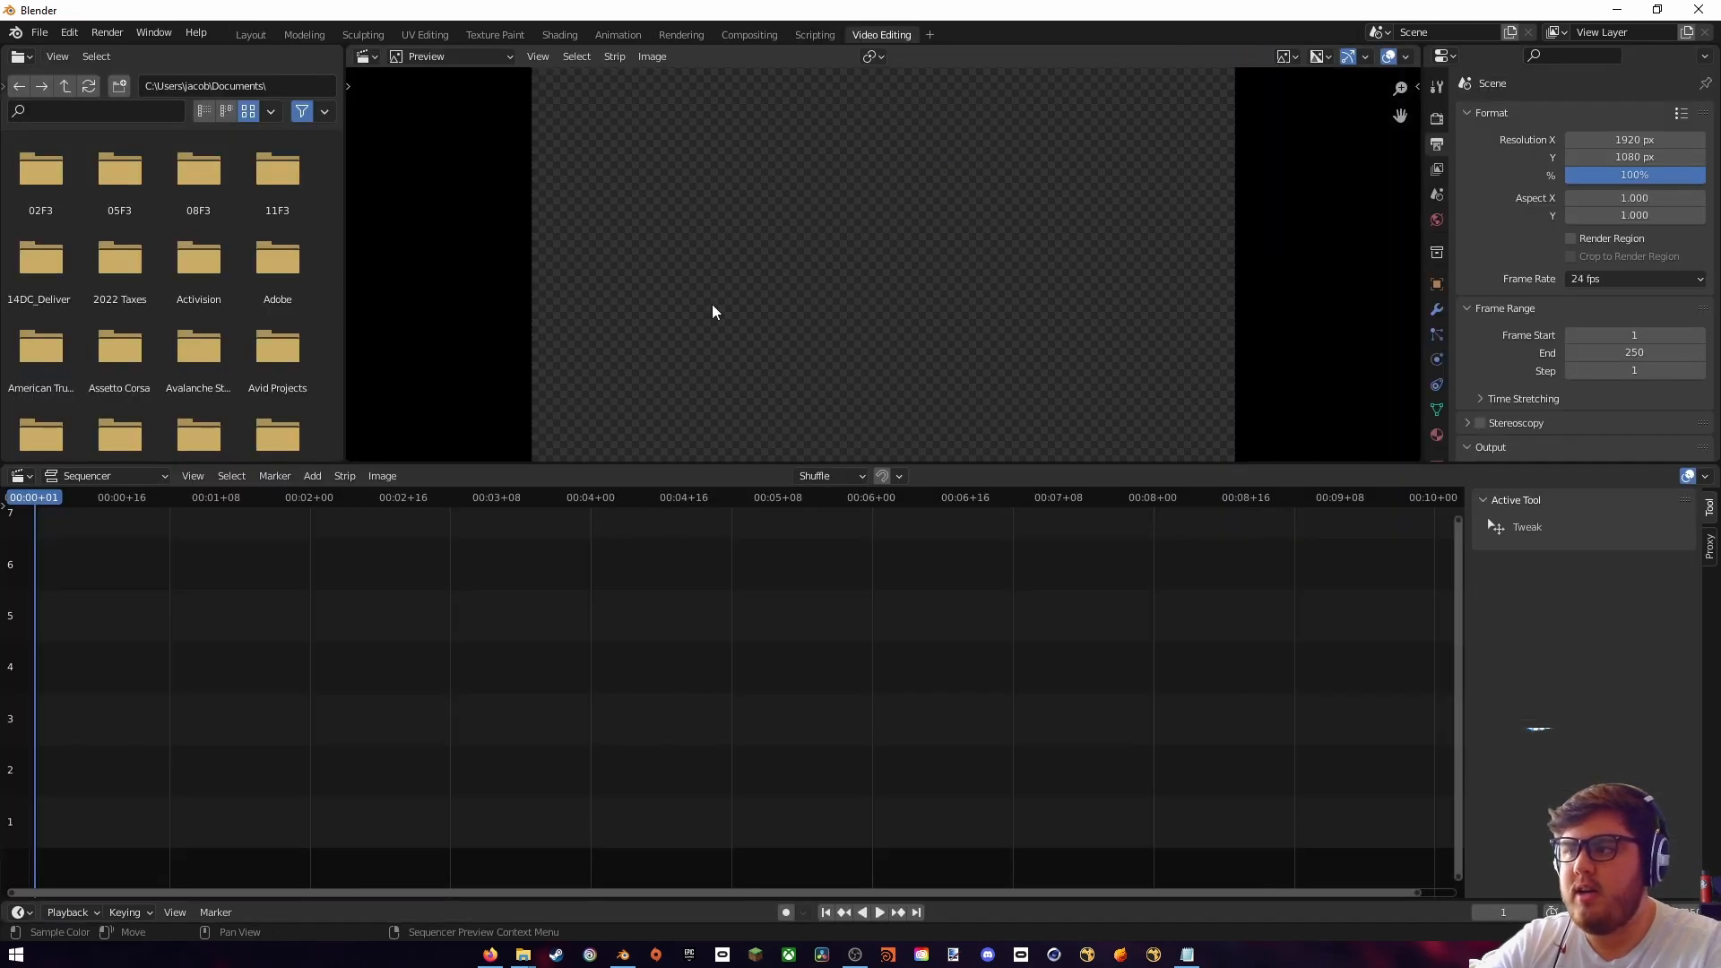
- Add the movie production ID 4169986.mp4 from D:\17_Castle\Footage to the sequencer as a movie strip
click(313, 481)
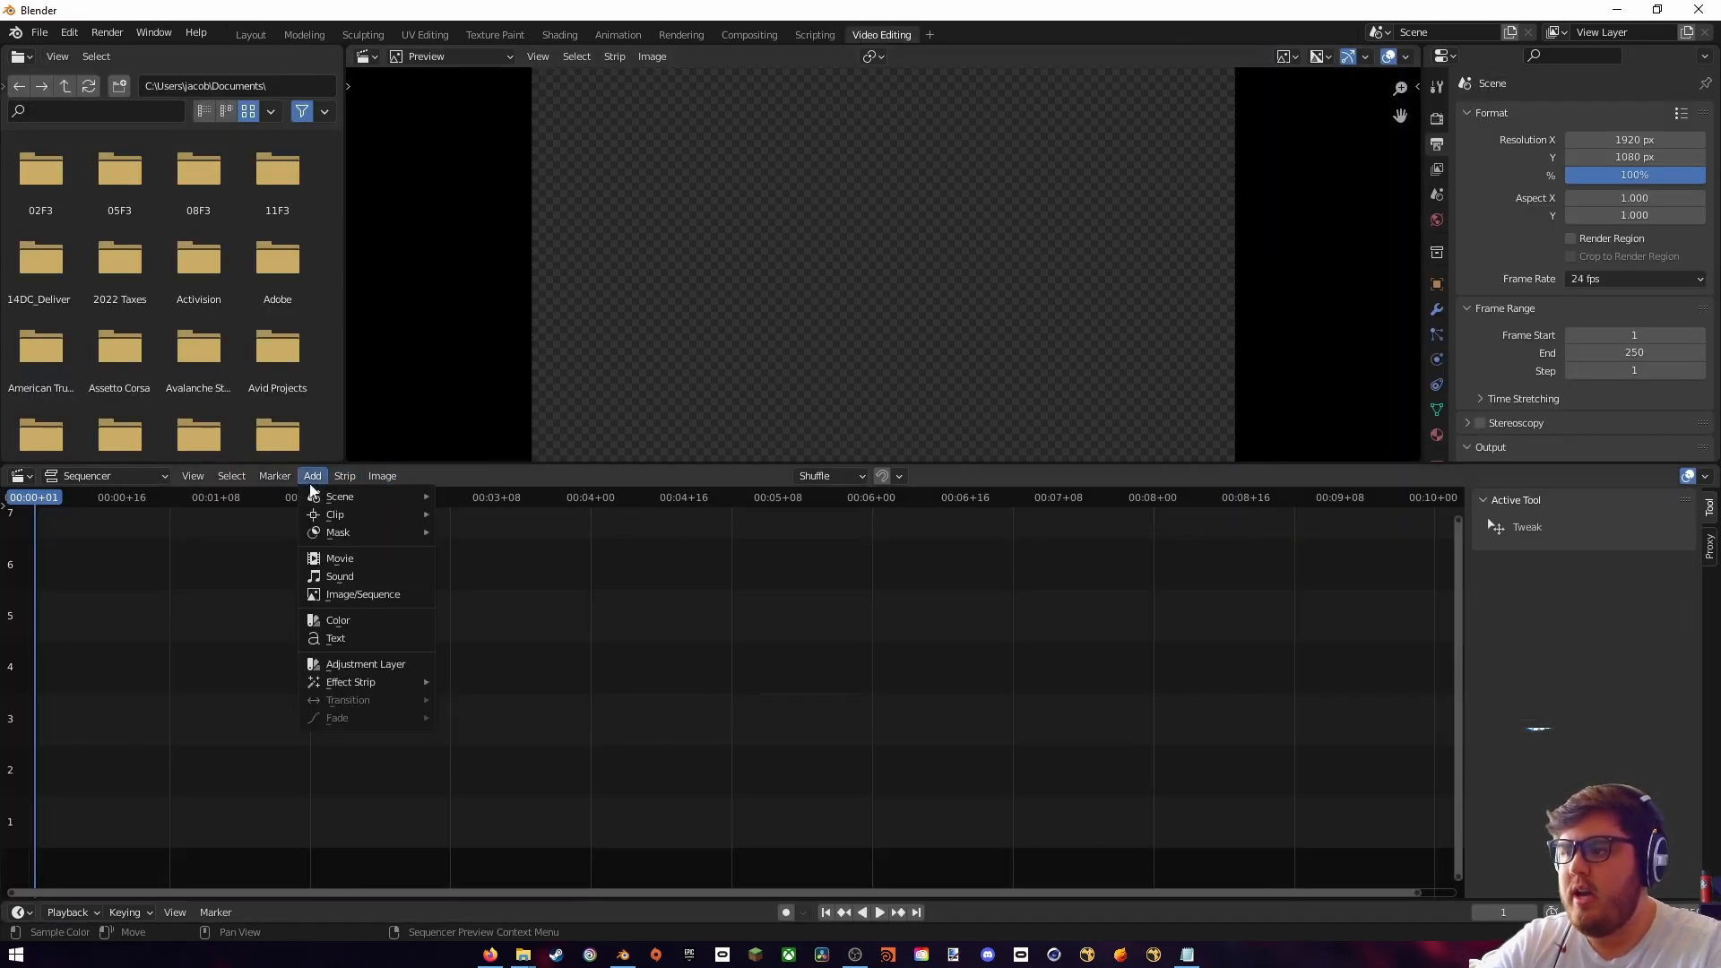
click(341, 559)
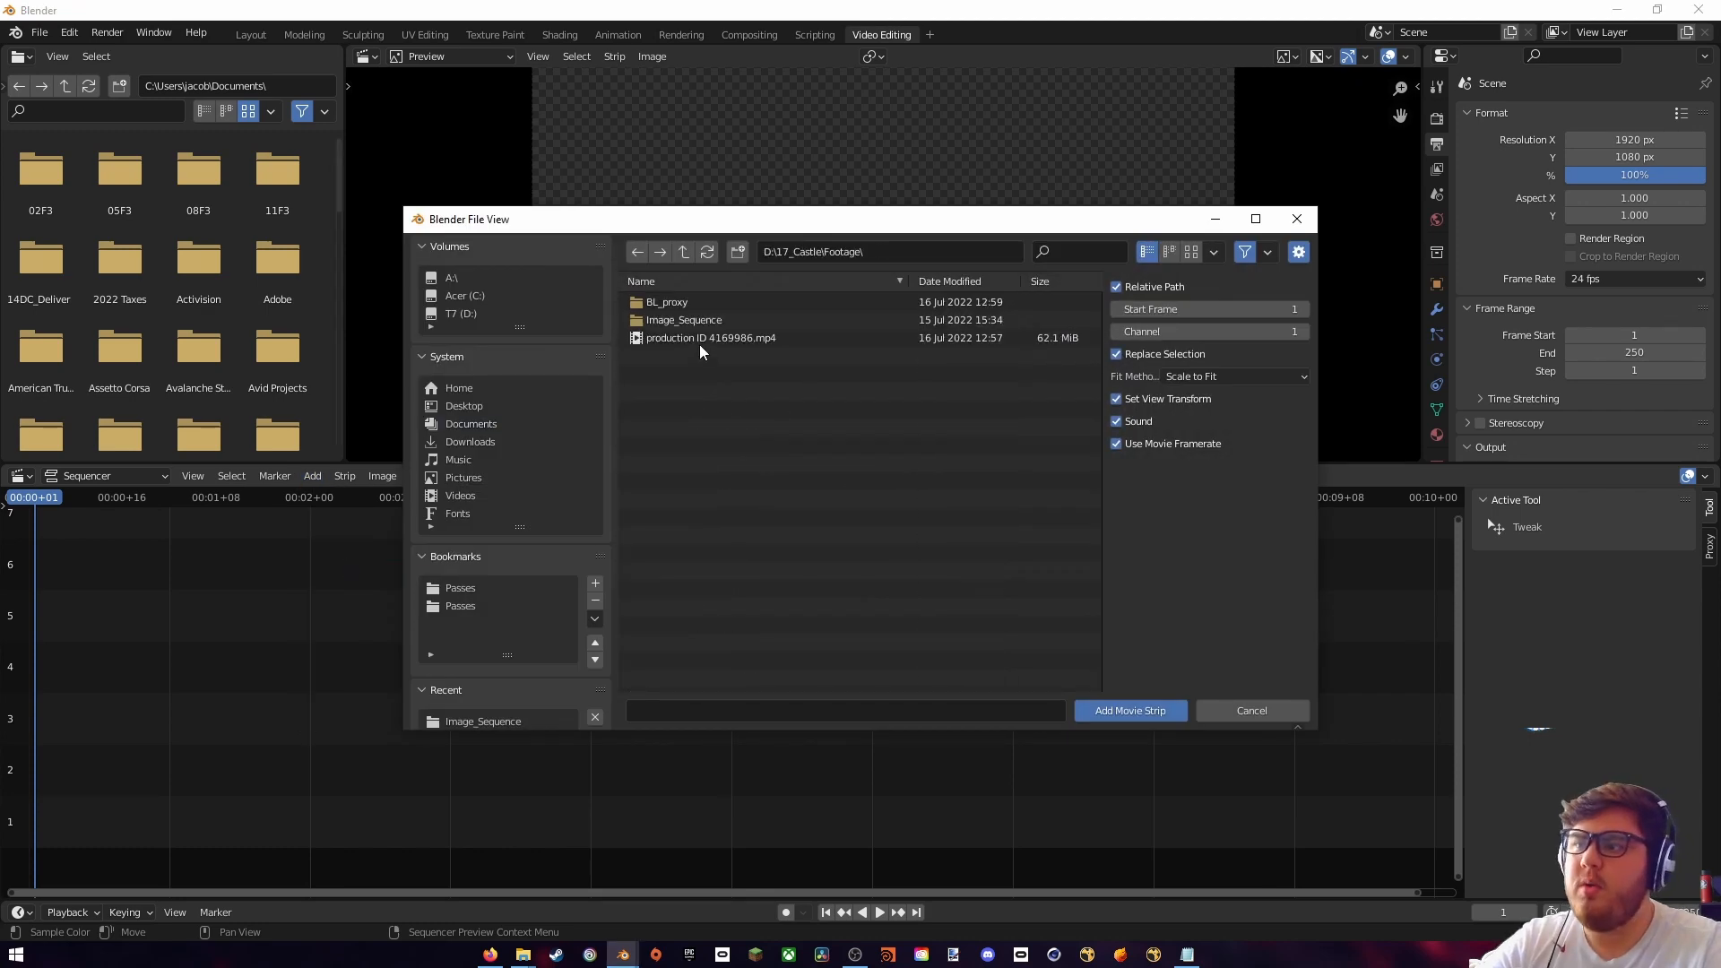
click(705, 338)
click(1128, 711)
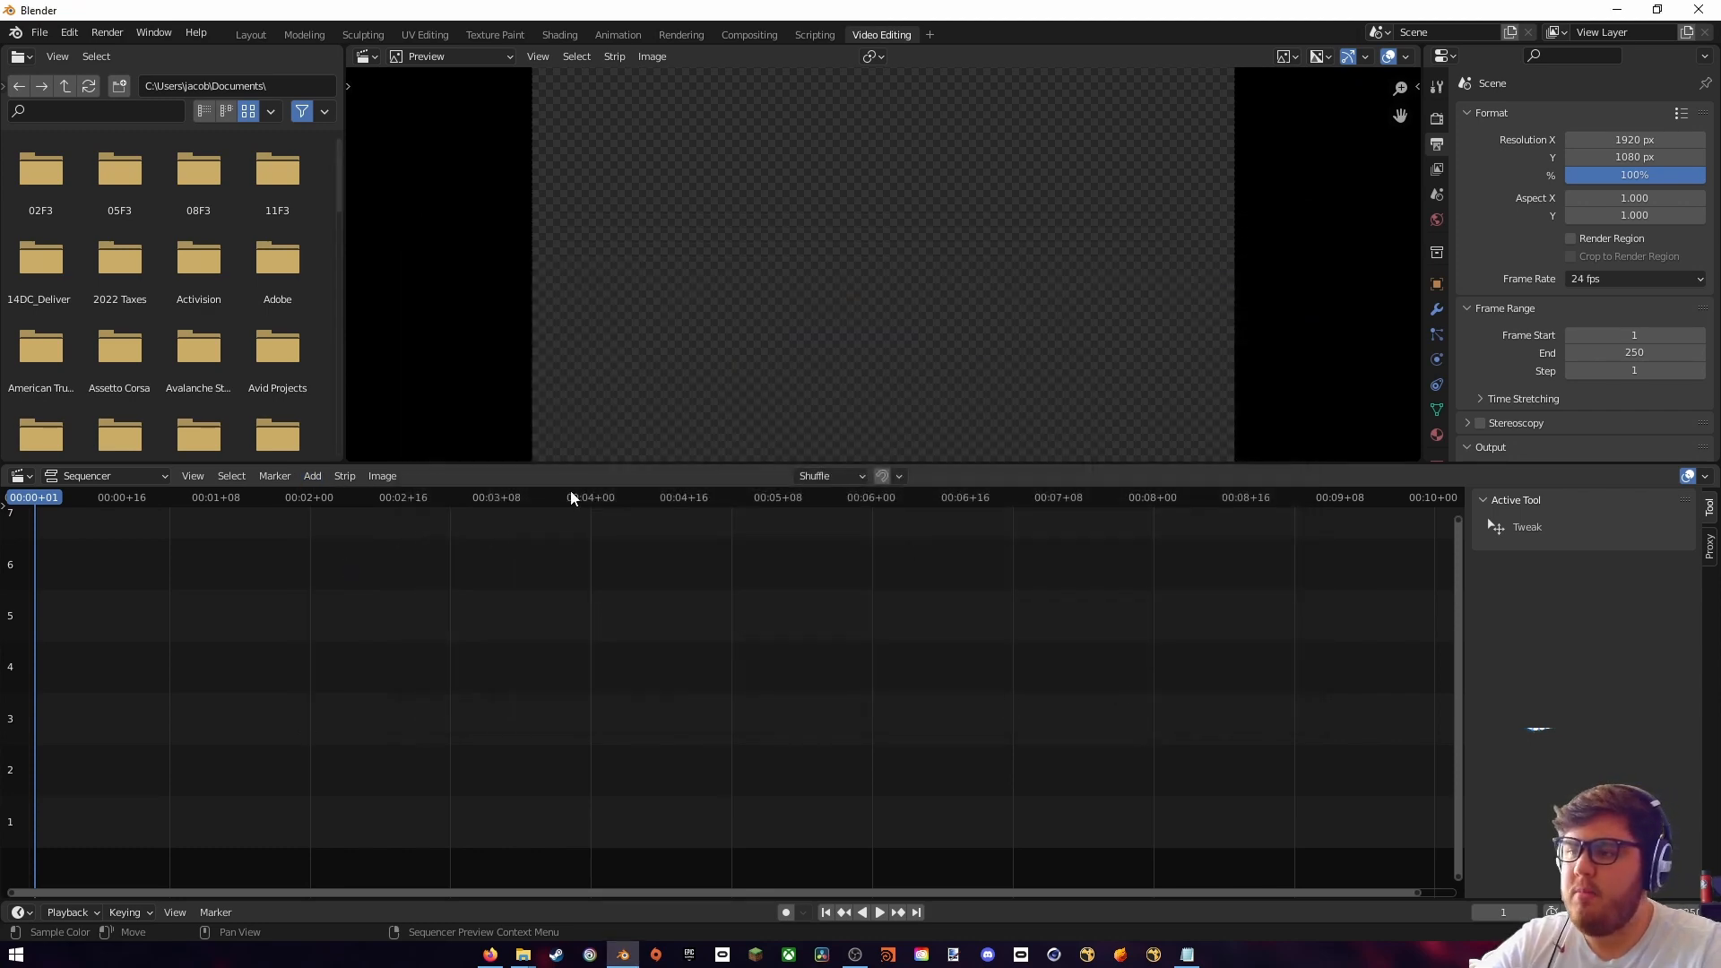
middle_drag(514, 735, 607, 708)
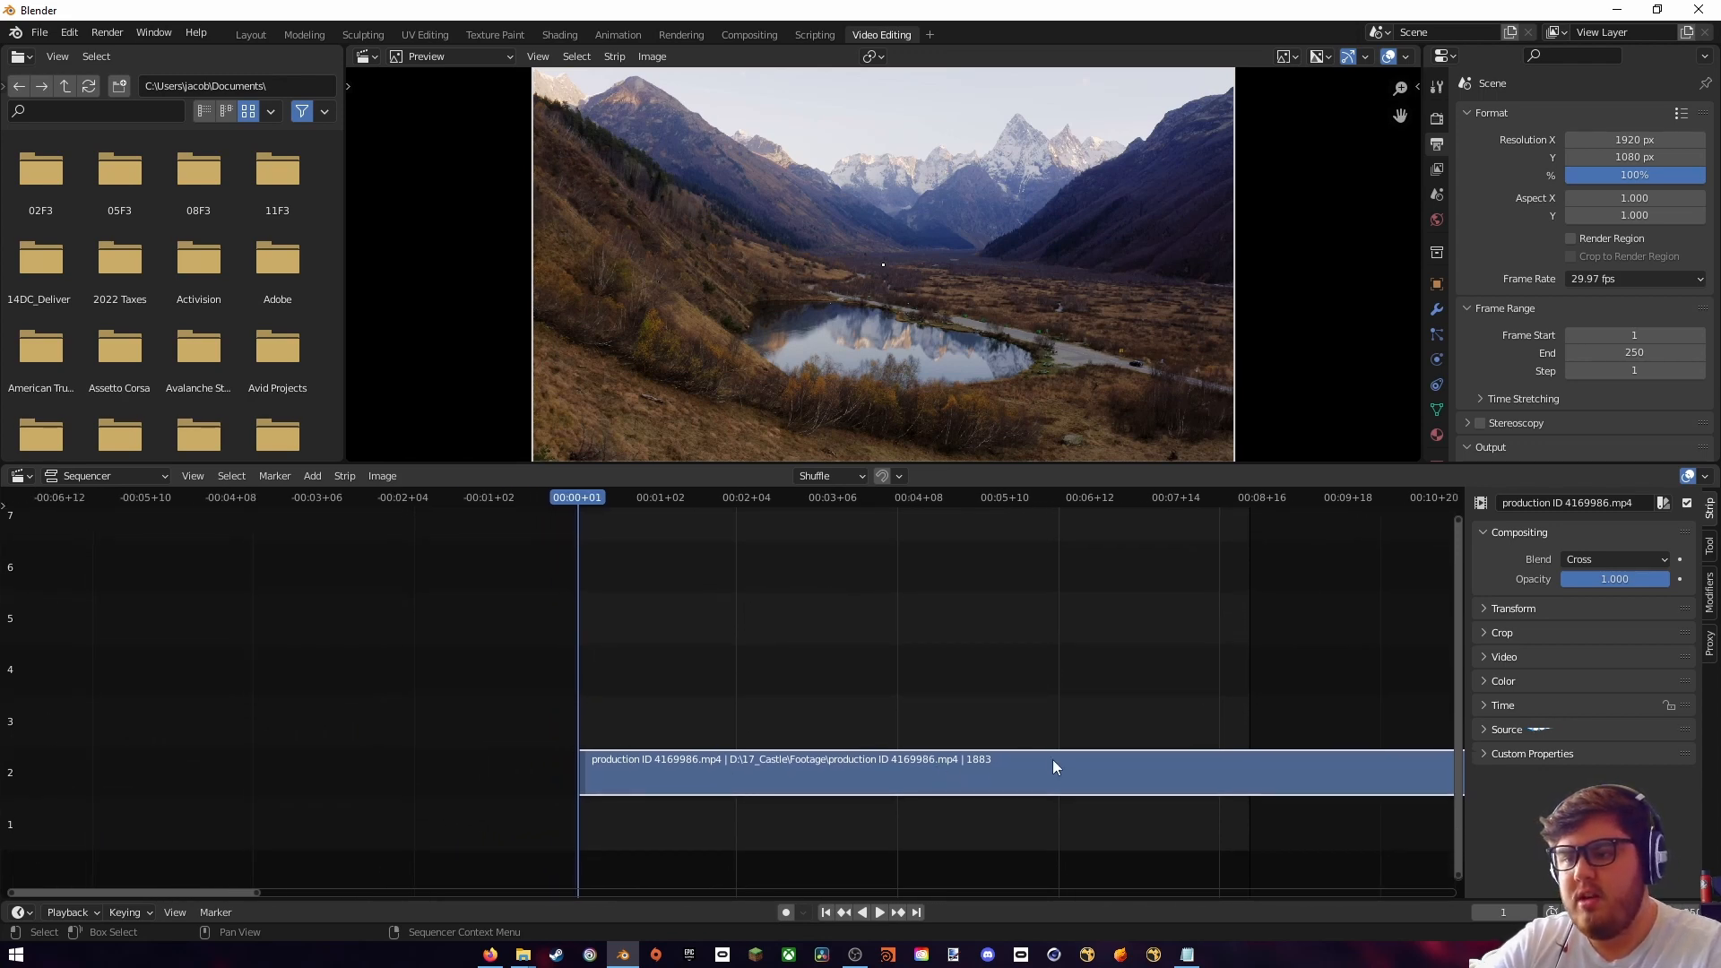
- Slide the movie strip to start about 6 seconds before the zero mark and preview the footage around frame 5
drag(1067, 767, 595, 767)
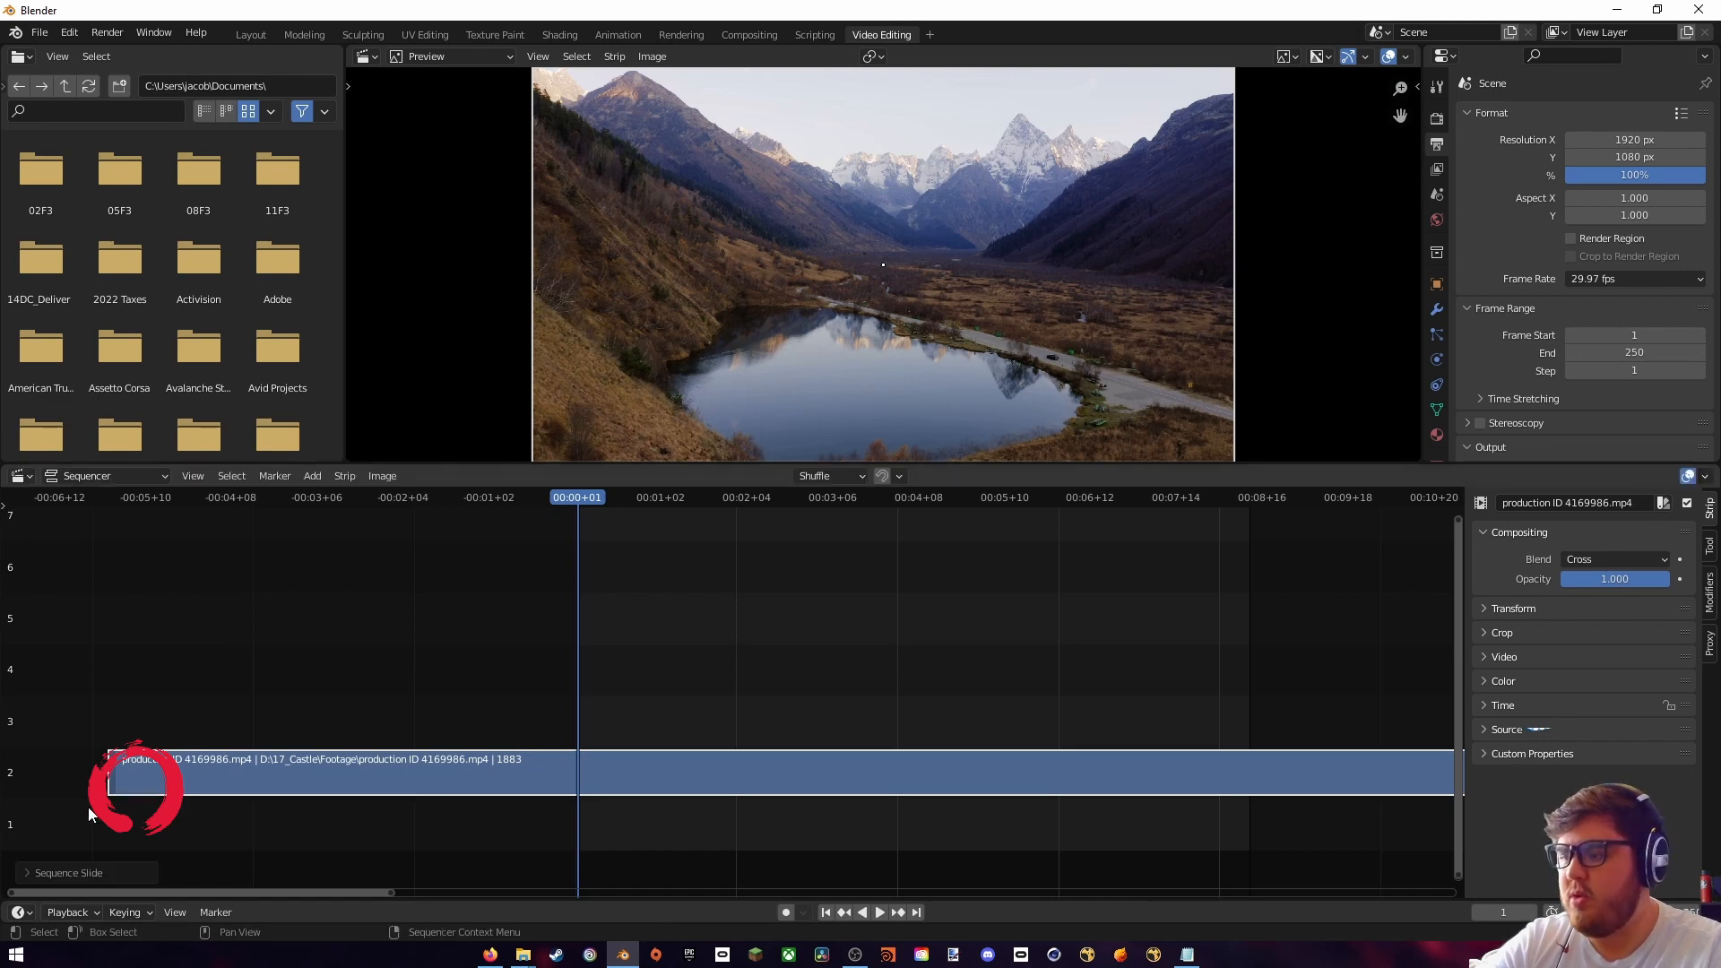
scroll(600, 500, down, 1)
drag(597, 499, 549, 624)
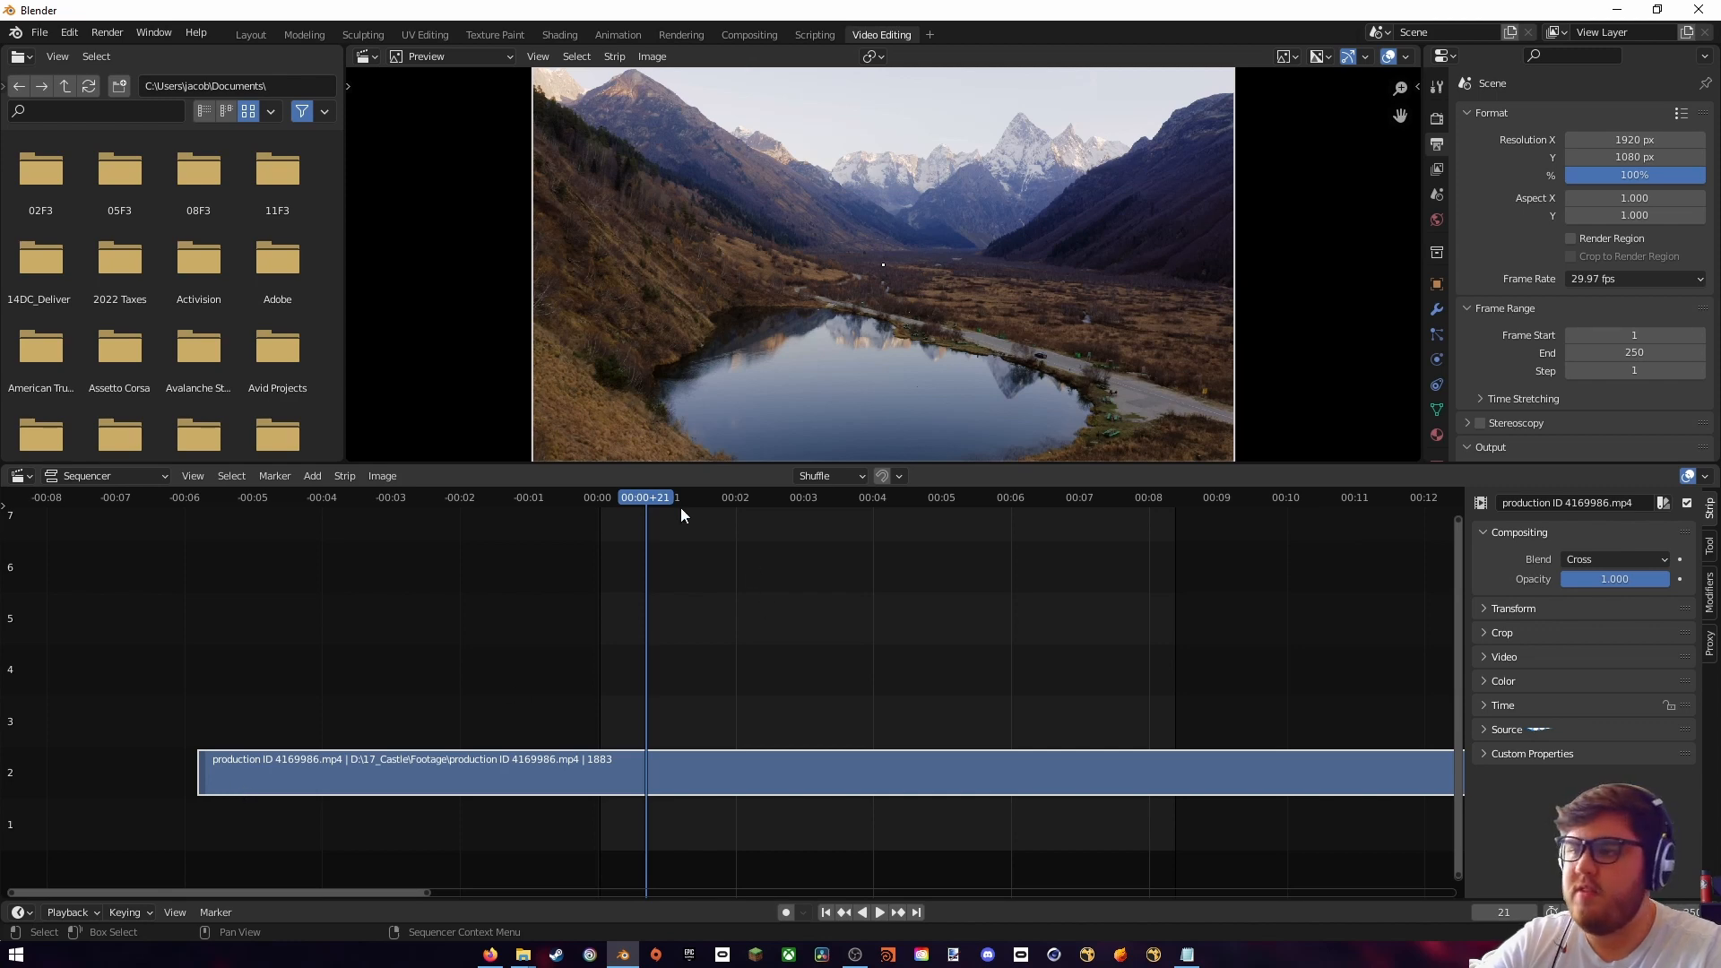
click(609, 497)
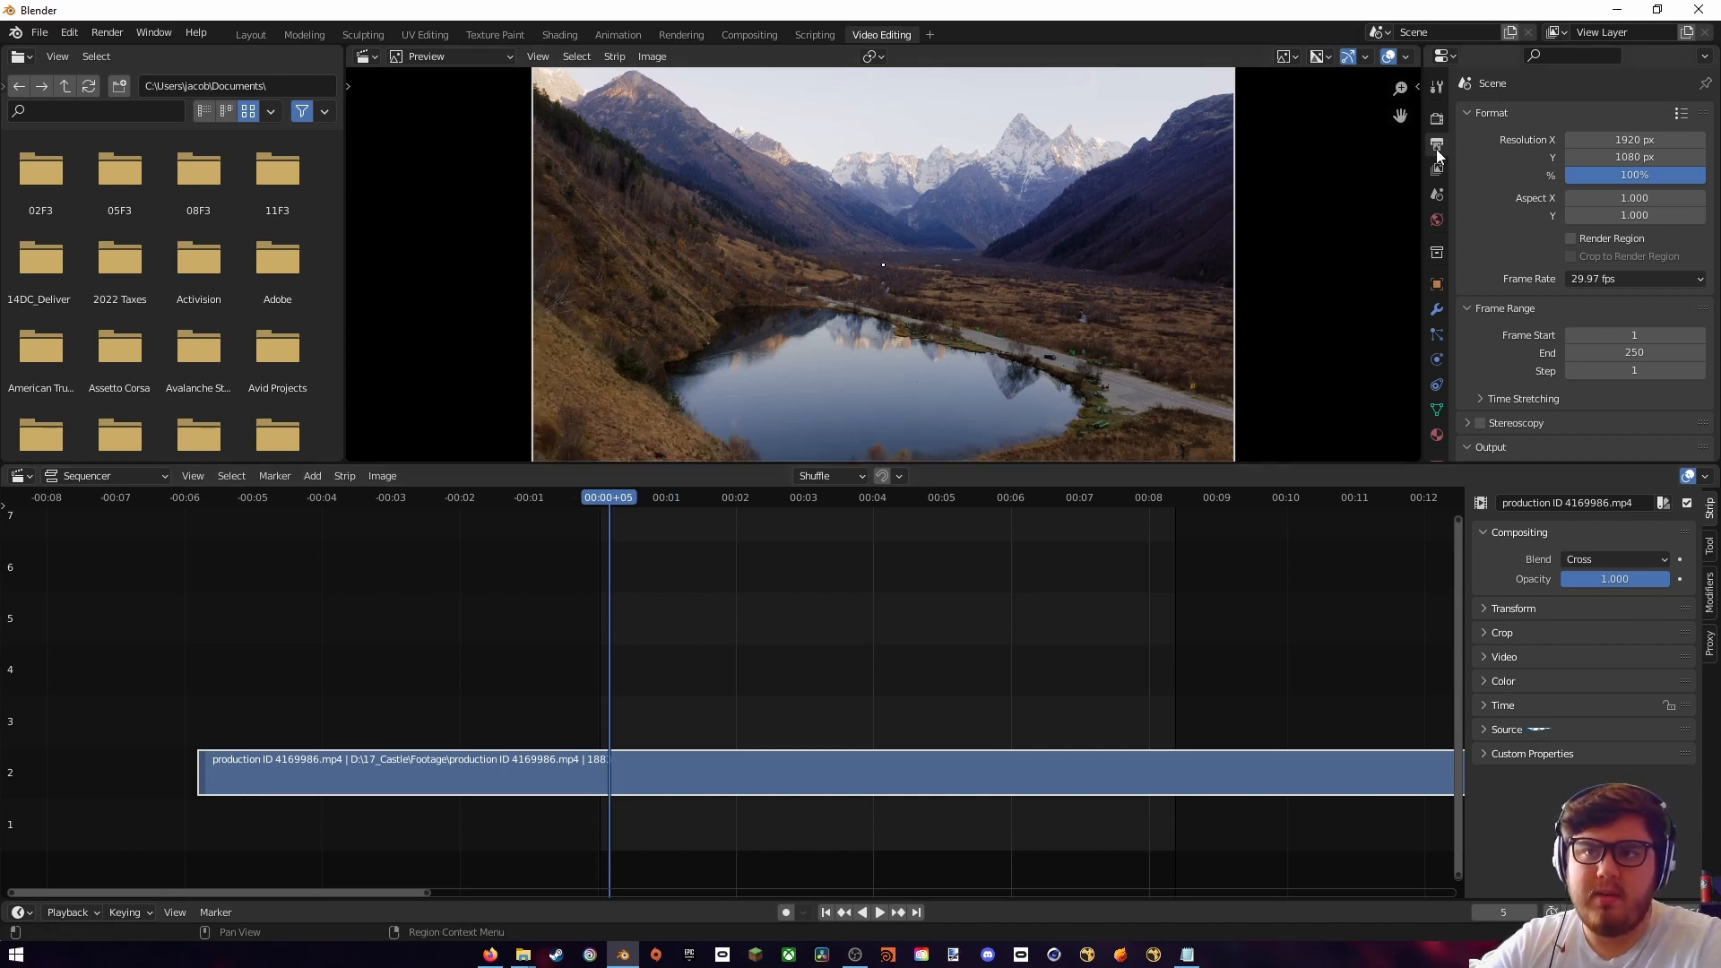
- Create an Image_Sequence folder in D:\###_Castle and set it as the render output path
scroll(1557, 242, down, 5)
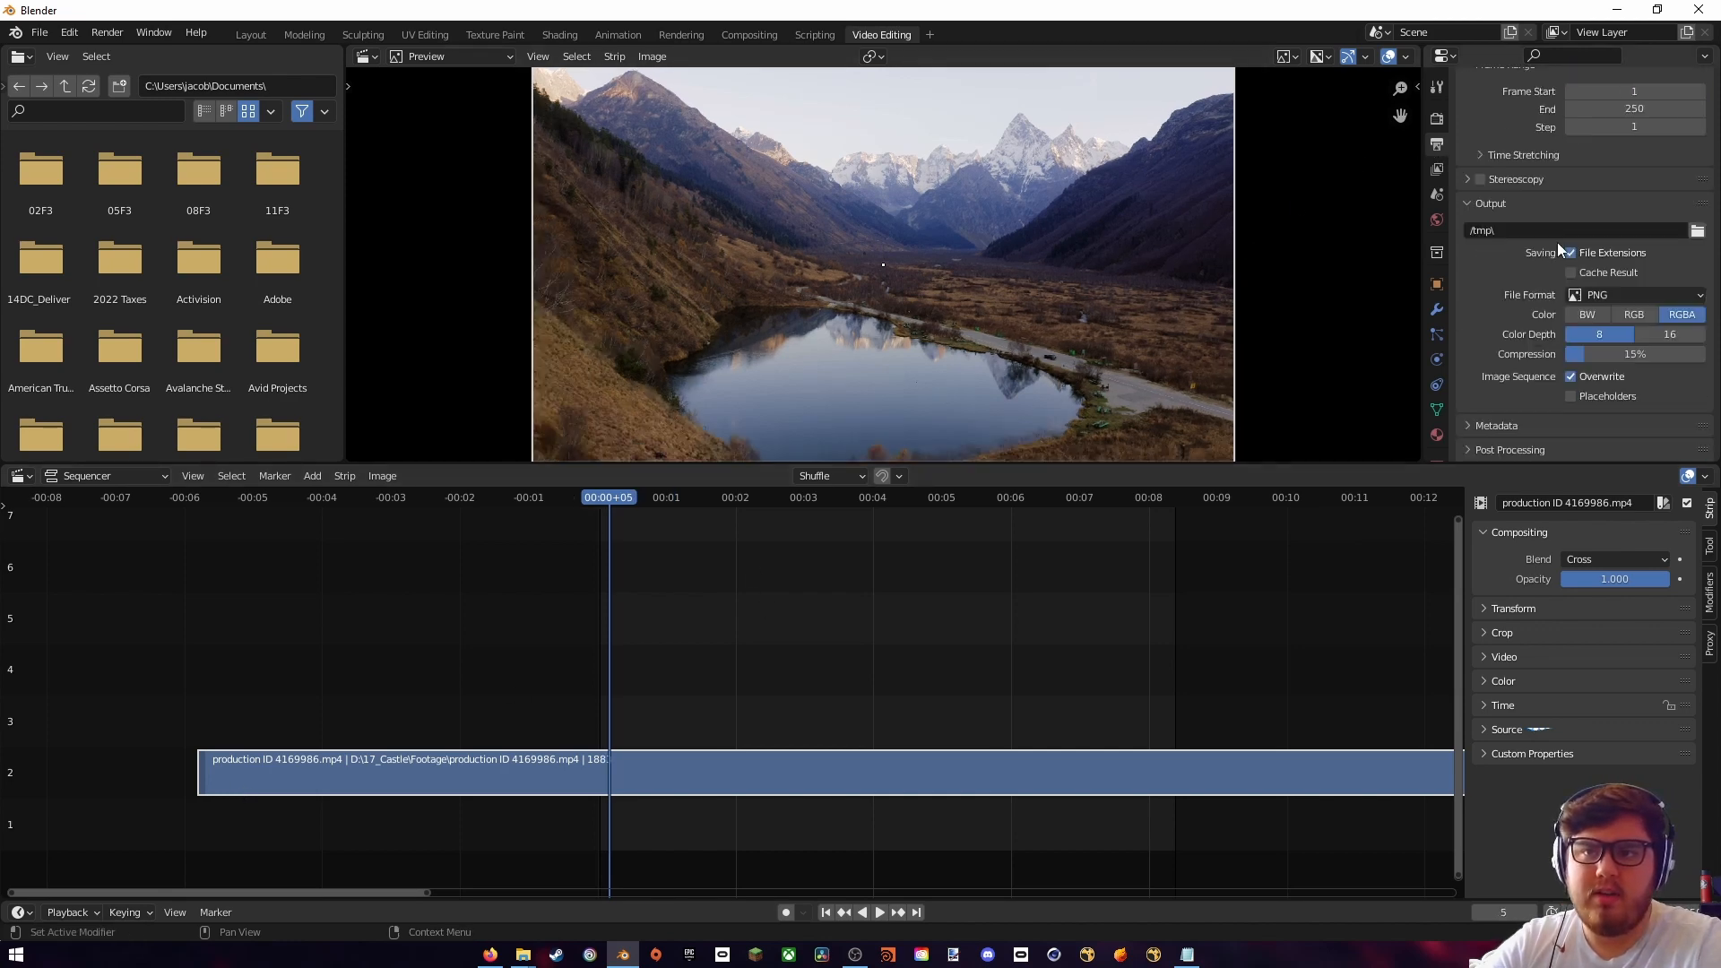
click(1697, 232)
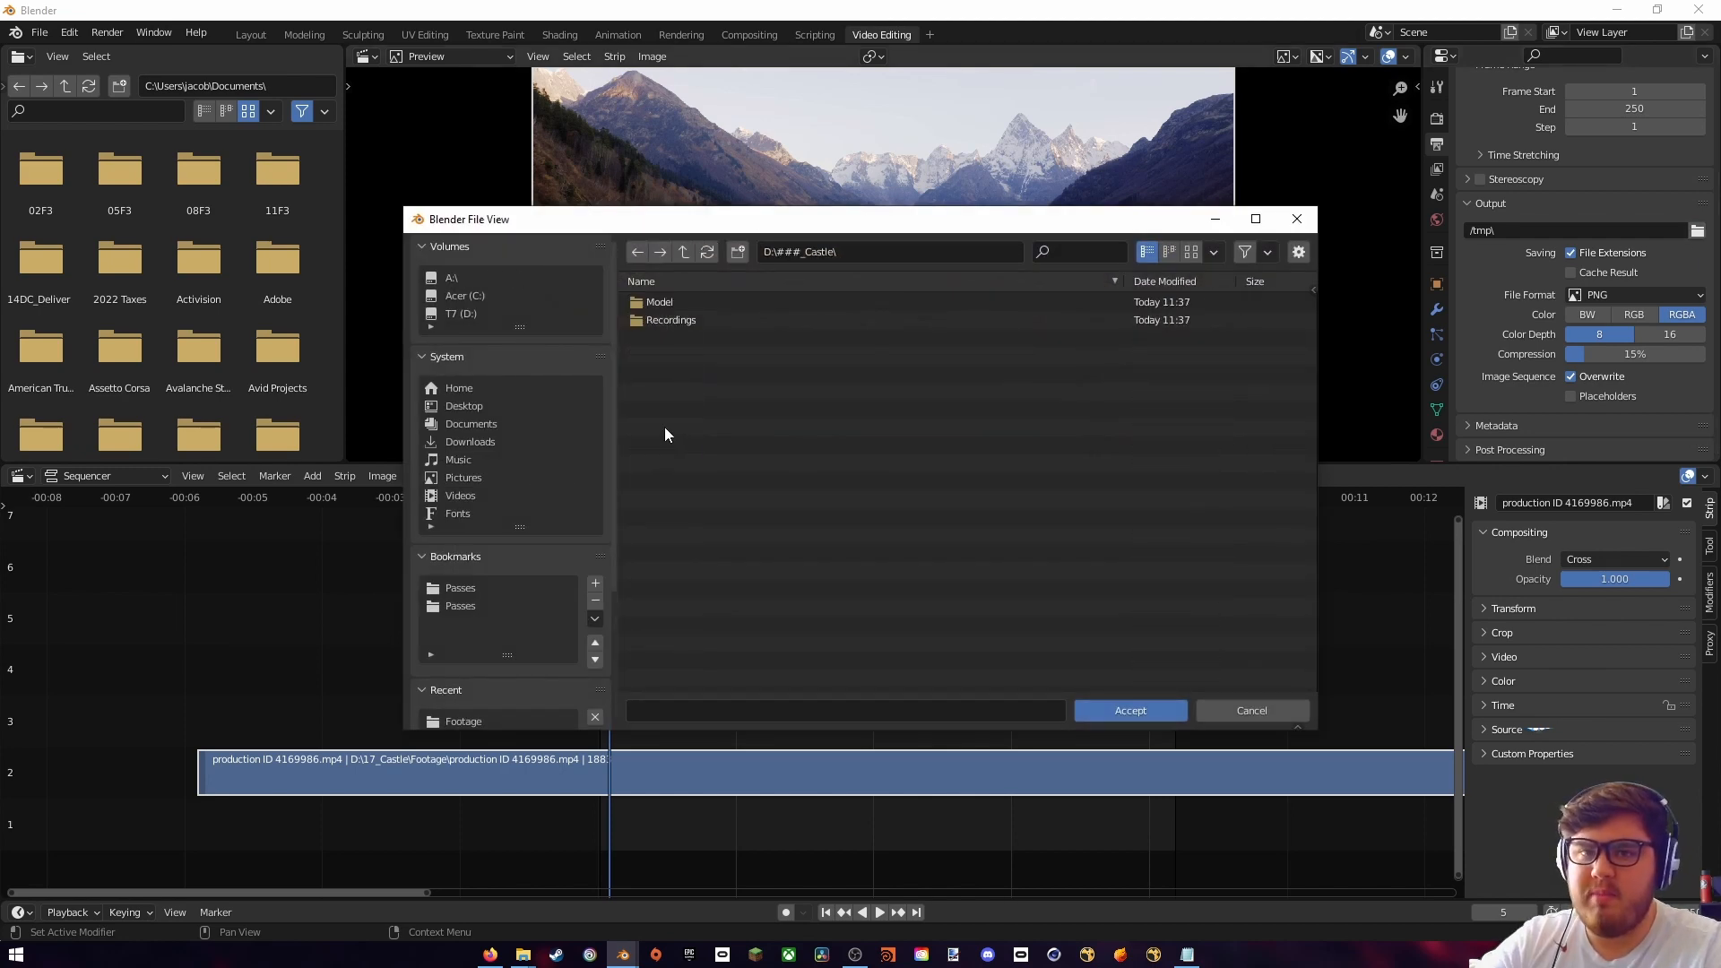
right_click(664, 426)
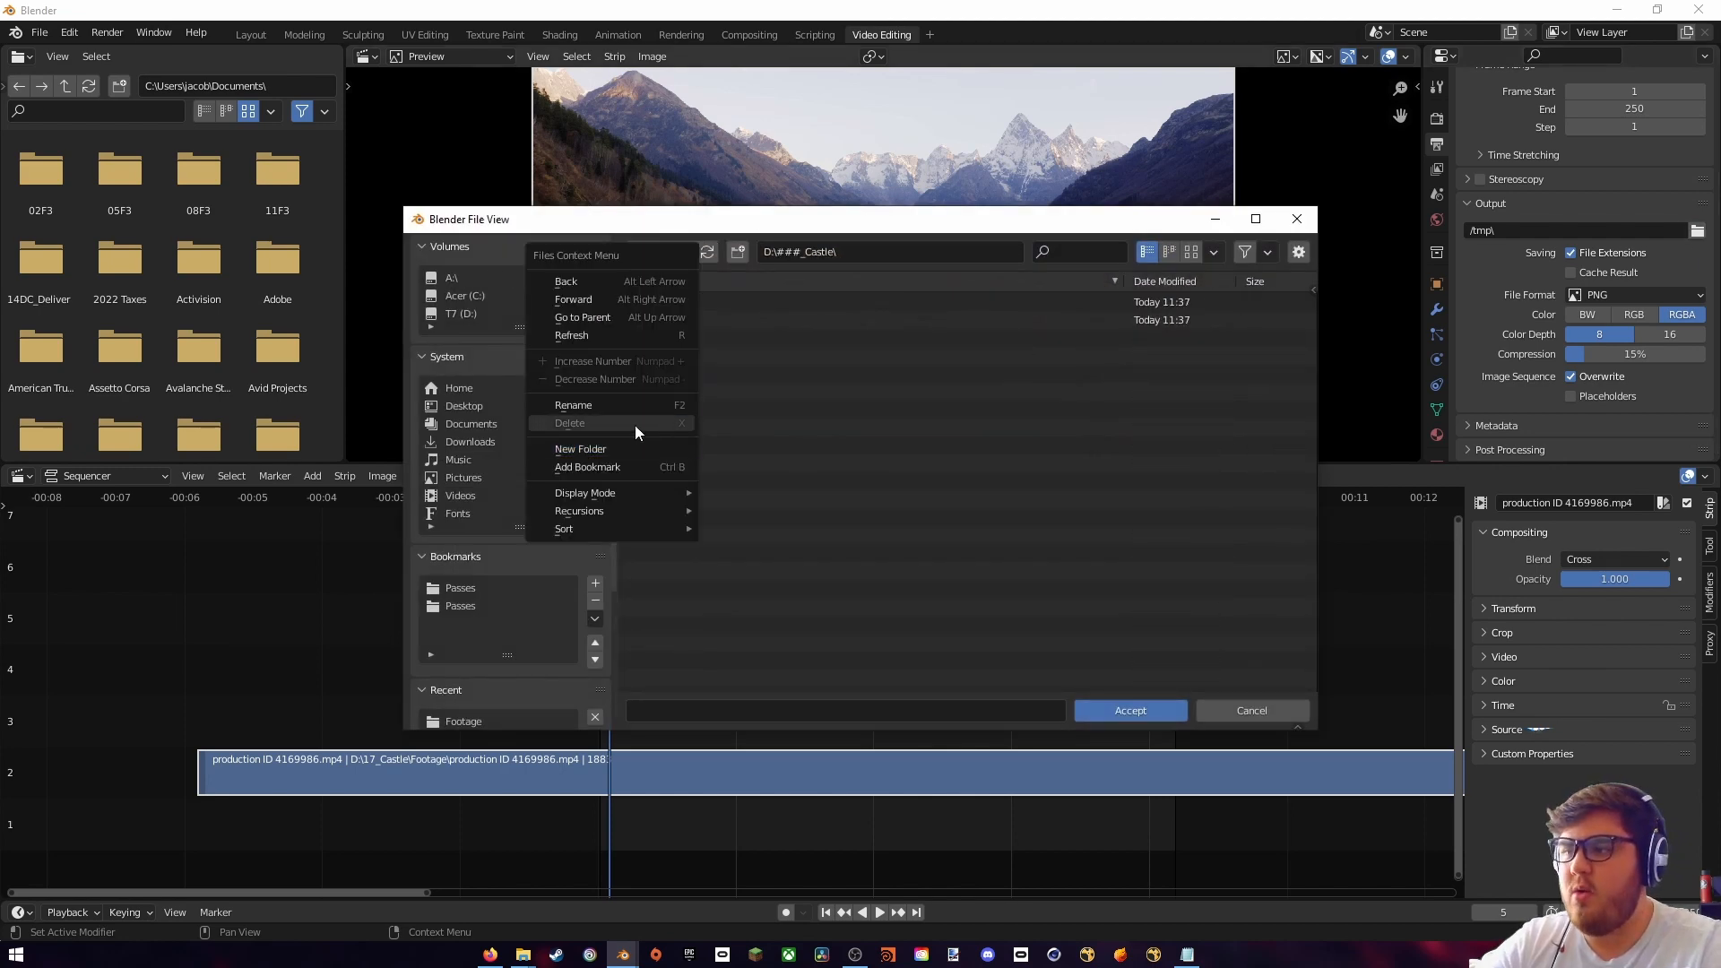
click(612, 449)
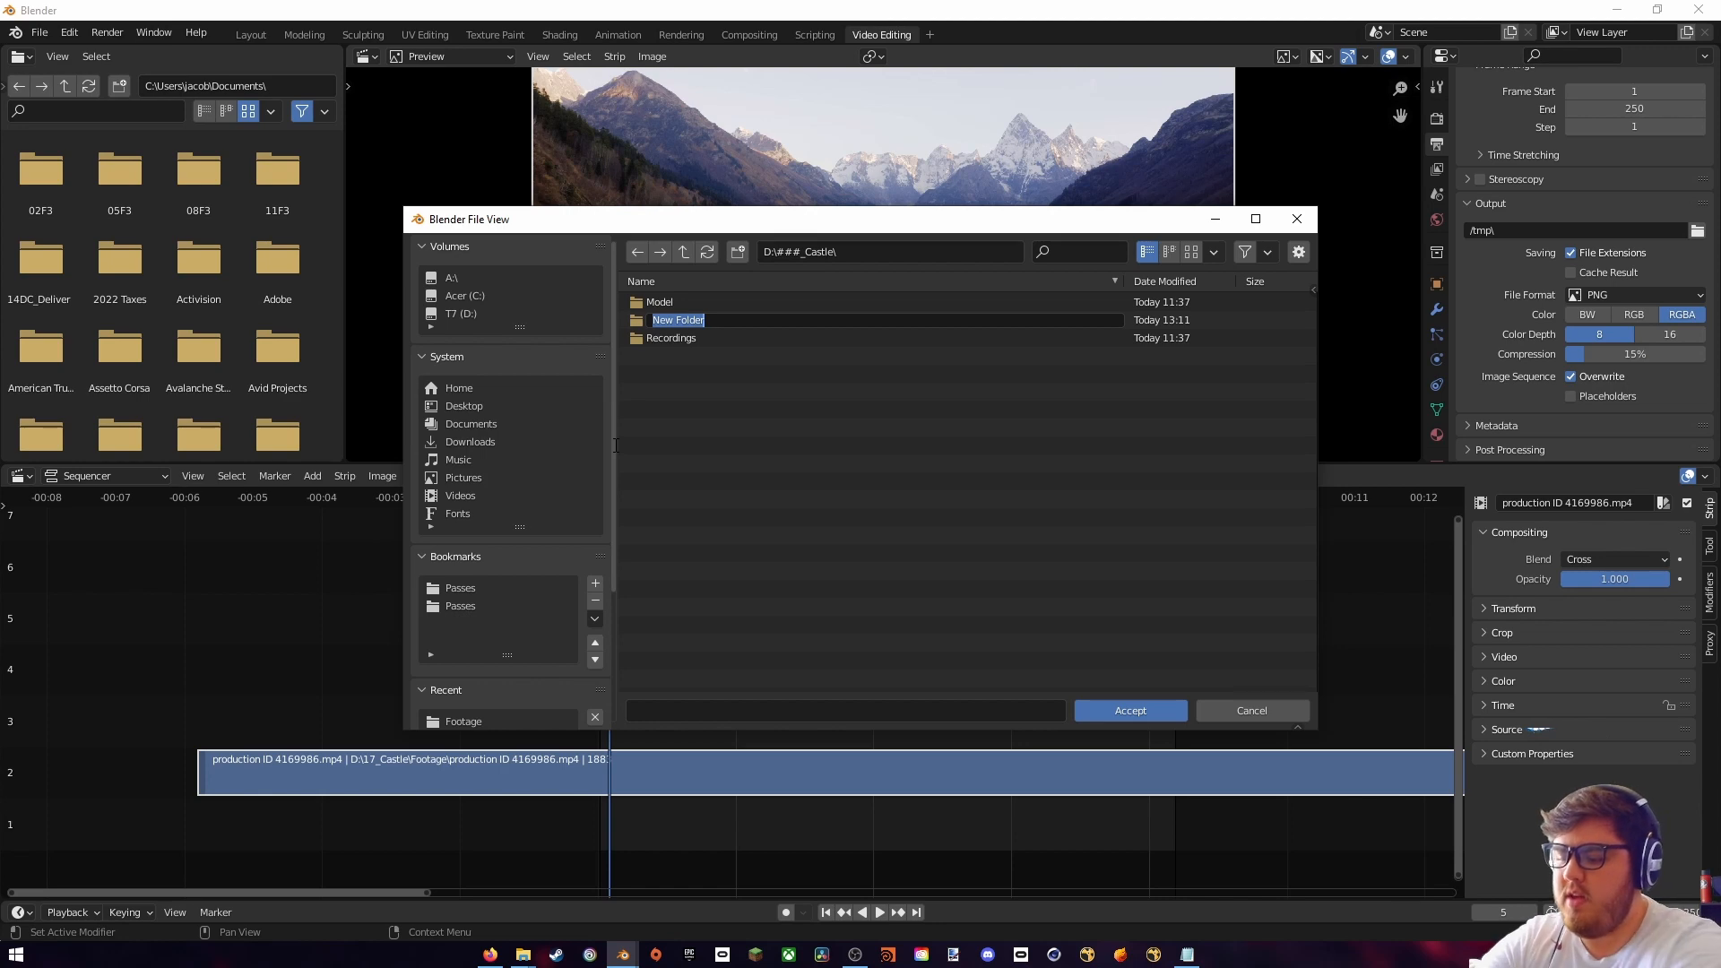
key(BackSpace)
text(Image_S)
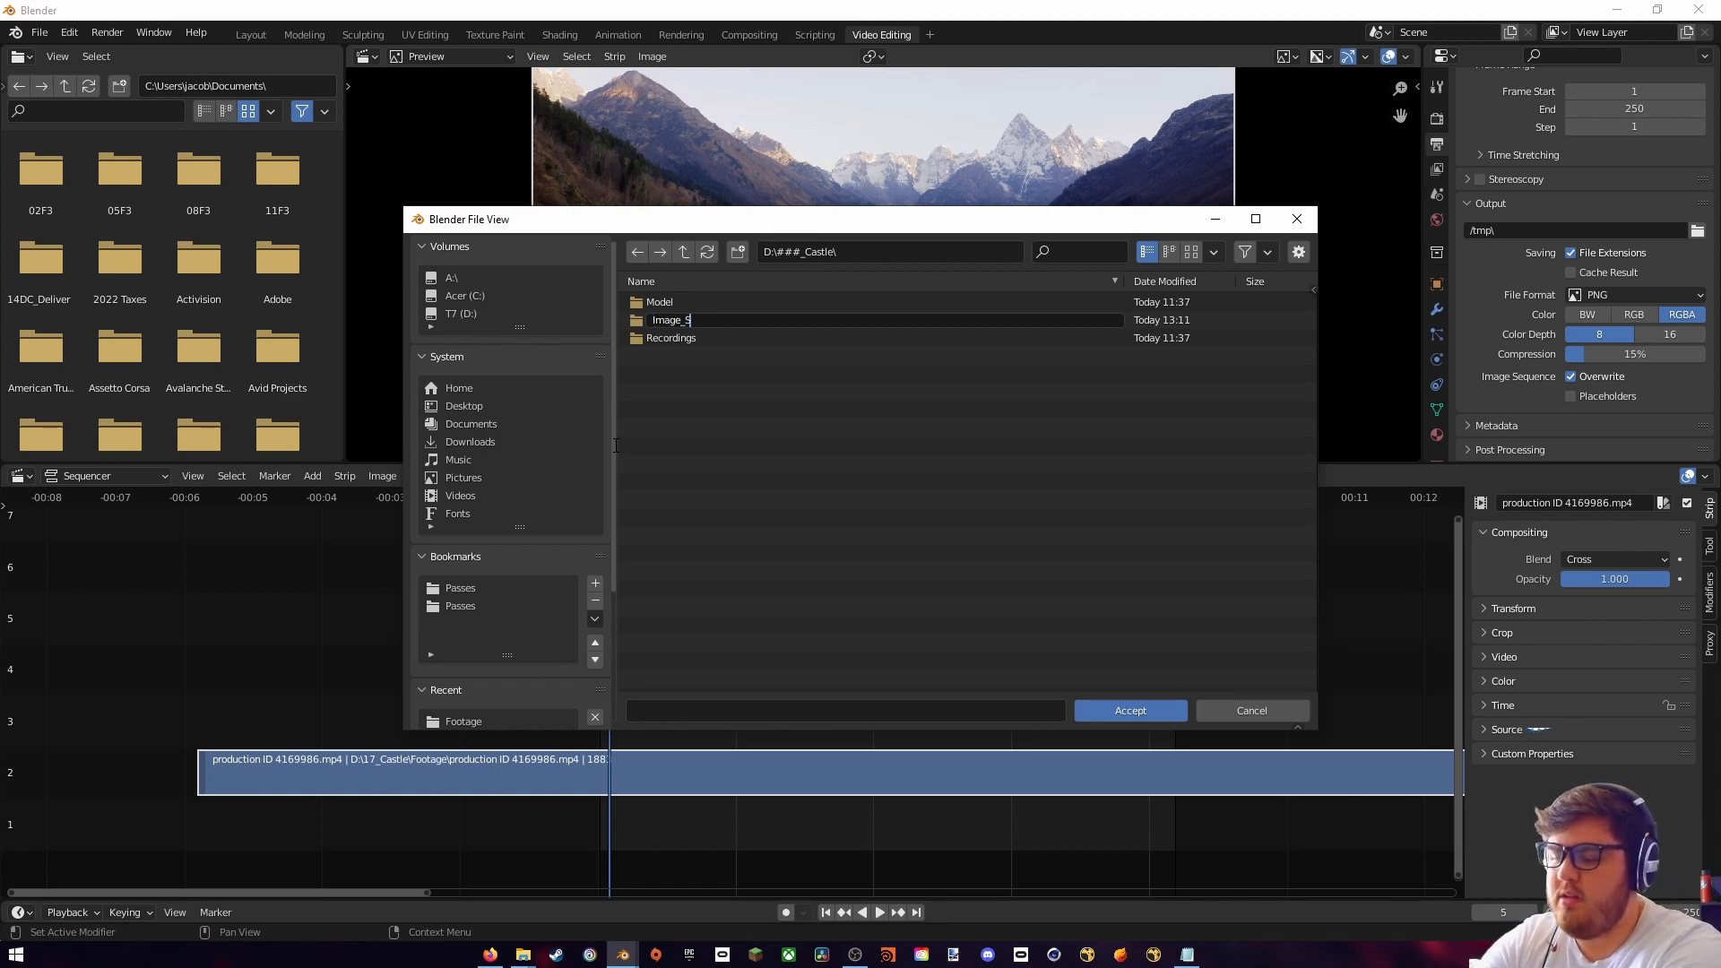
text(equence)
key(Return)
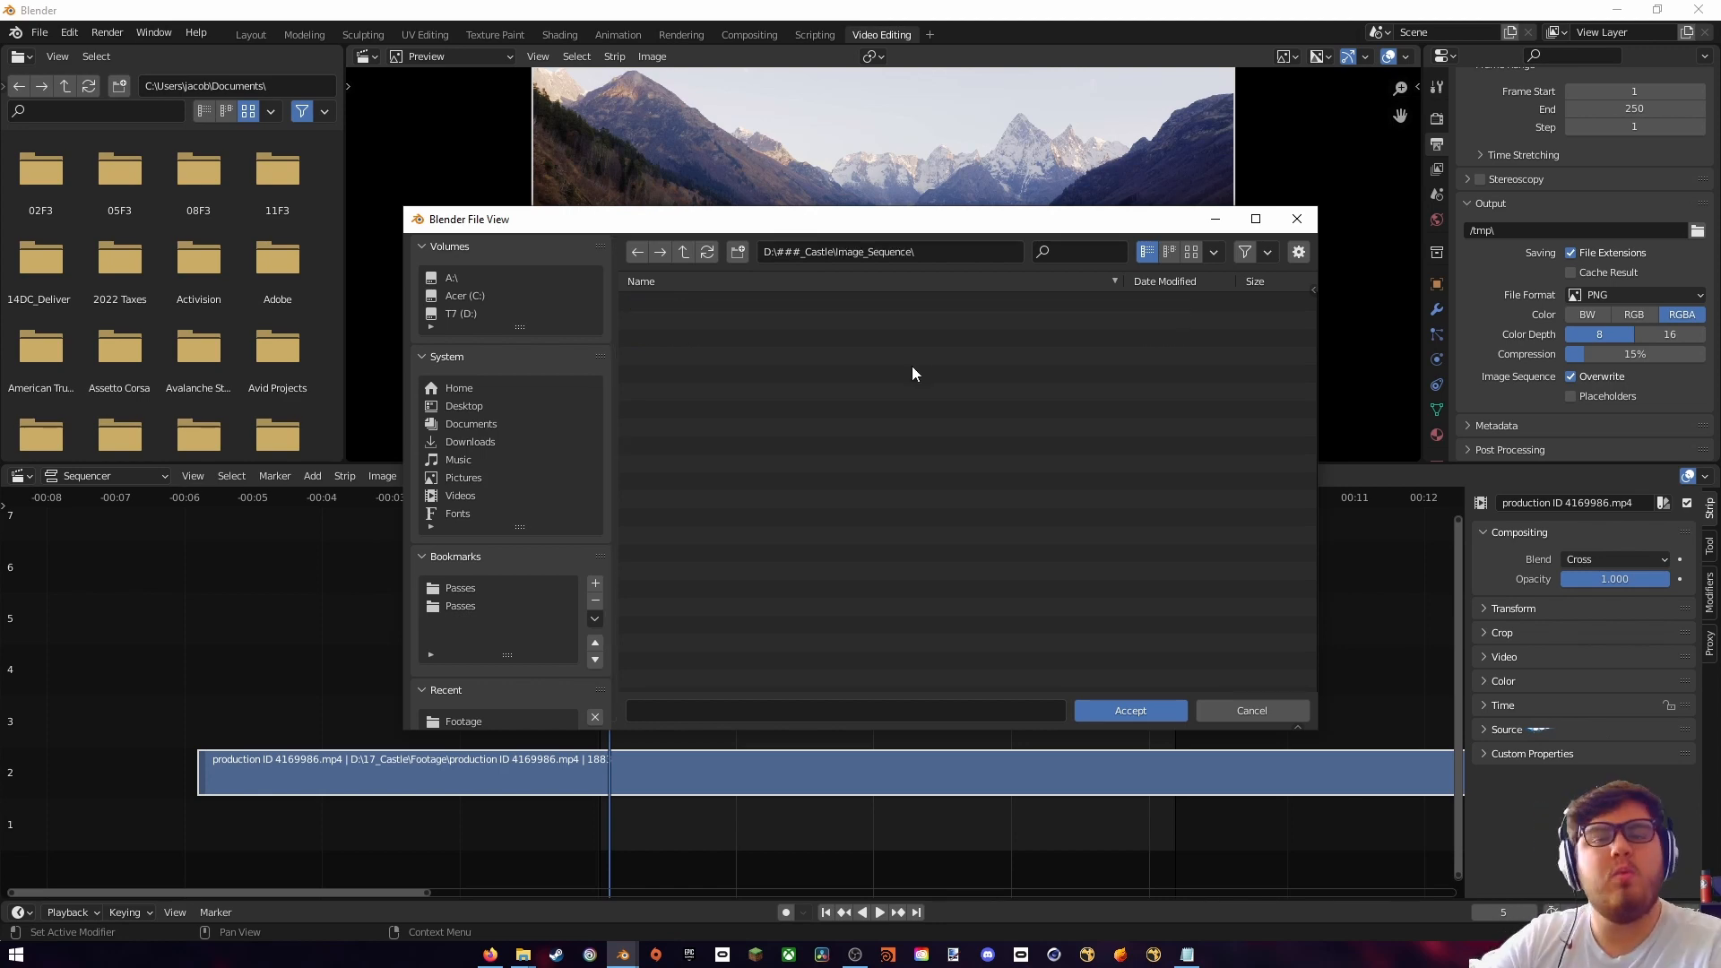
click(1124, 707)
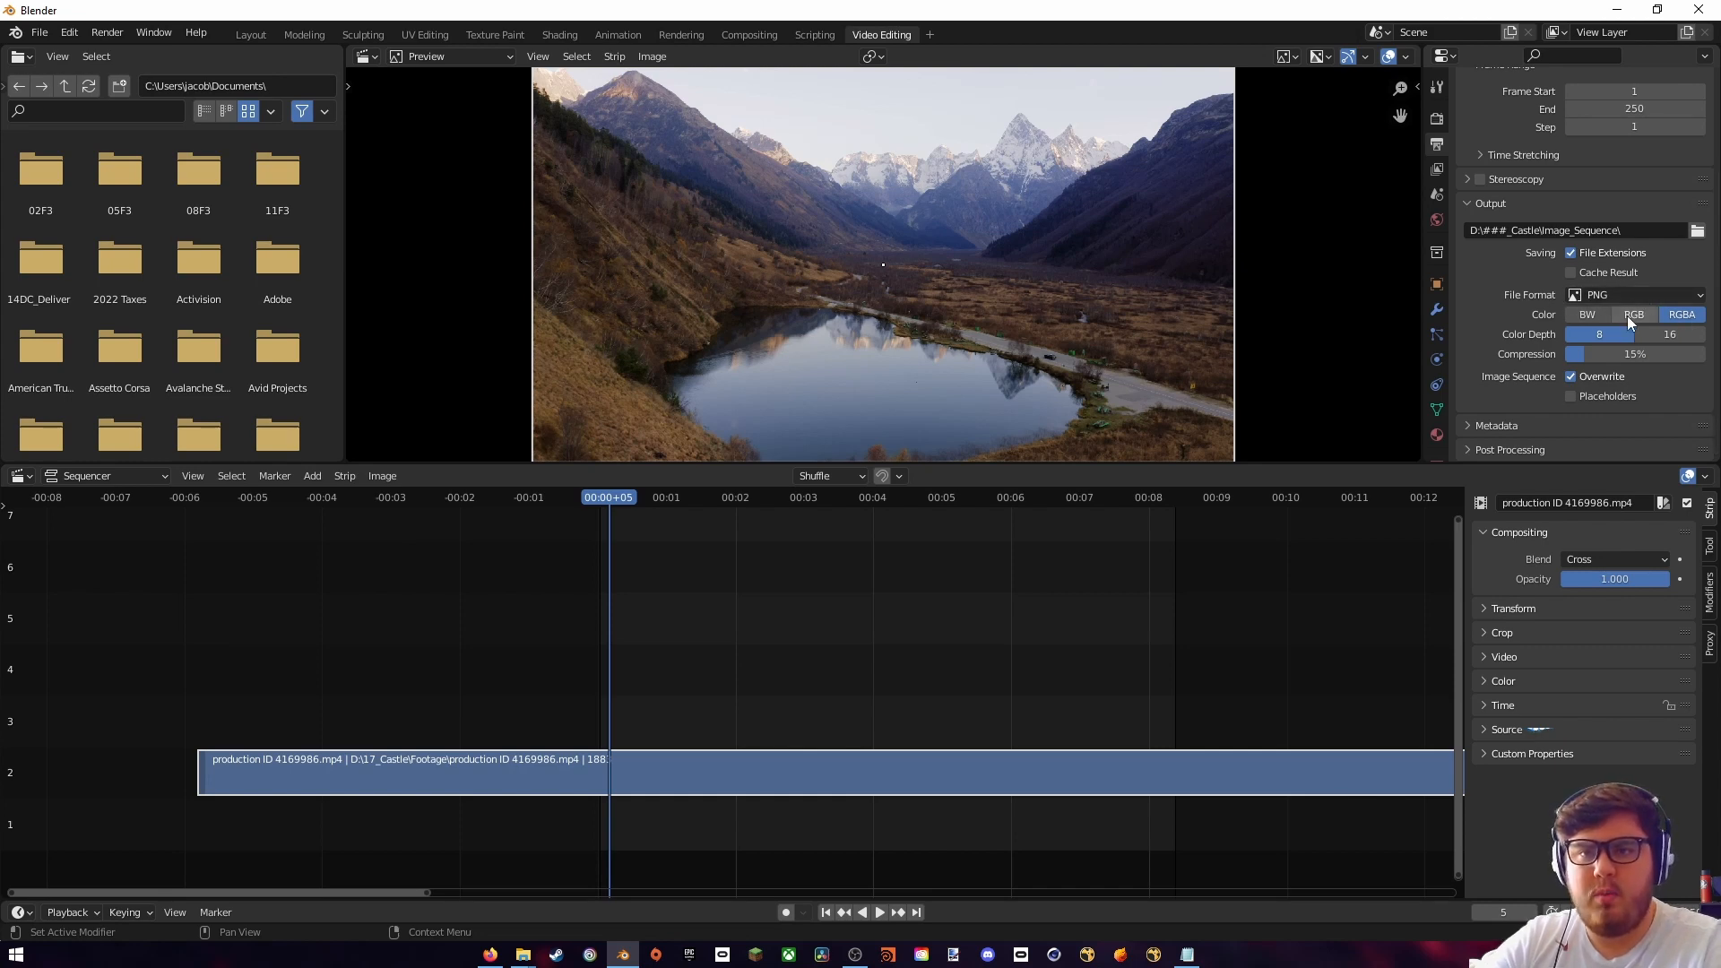
- Set the PNG output to RGB color with 0% compression
click(1632, 315)
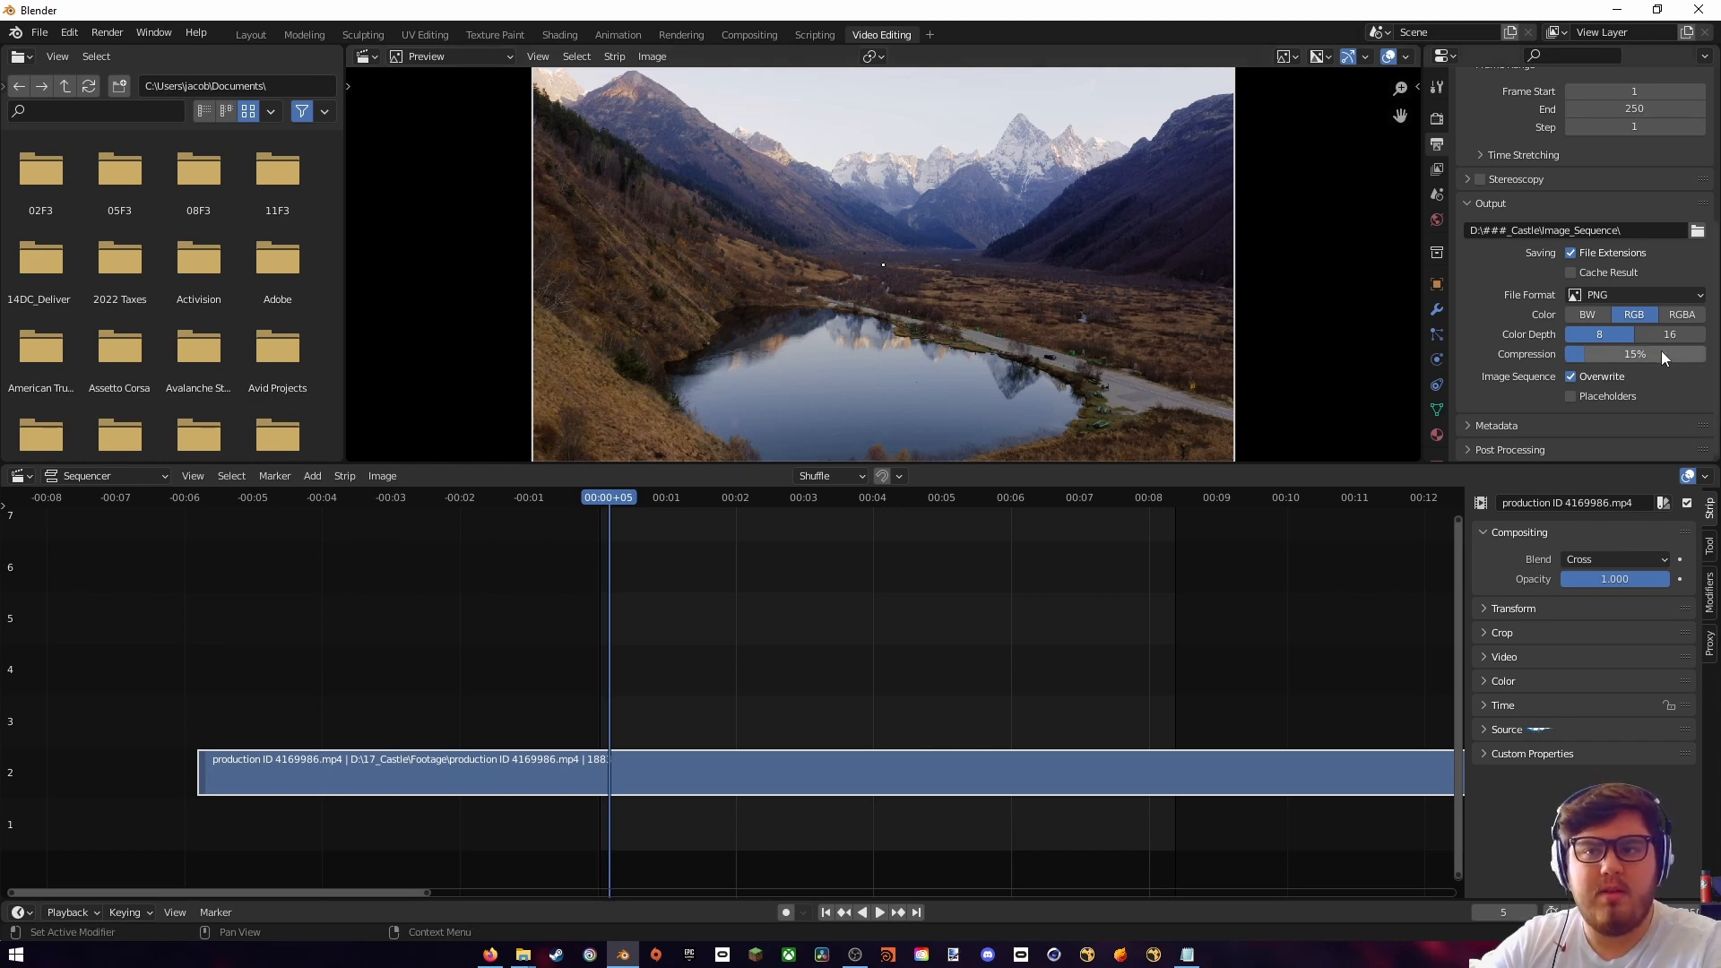
drag(1665, 353, 1628, 355)
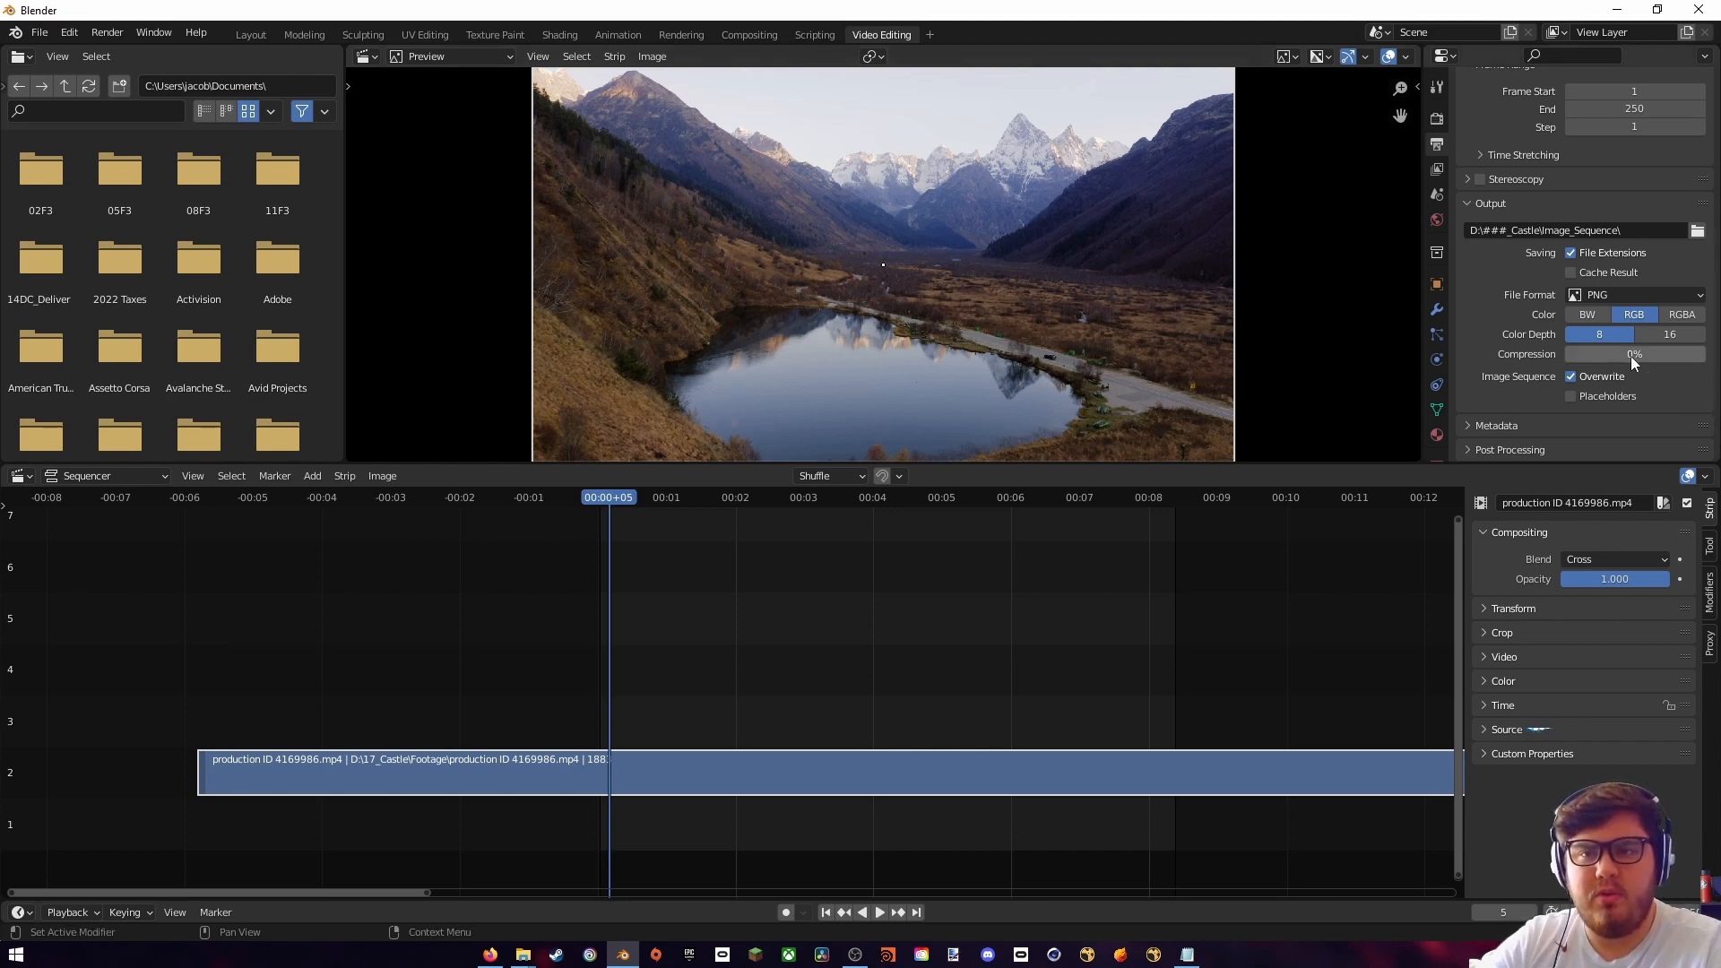
click(123, 29)
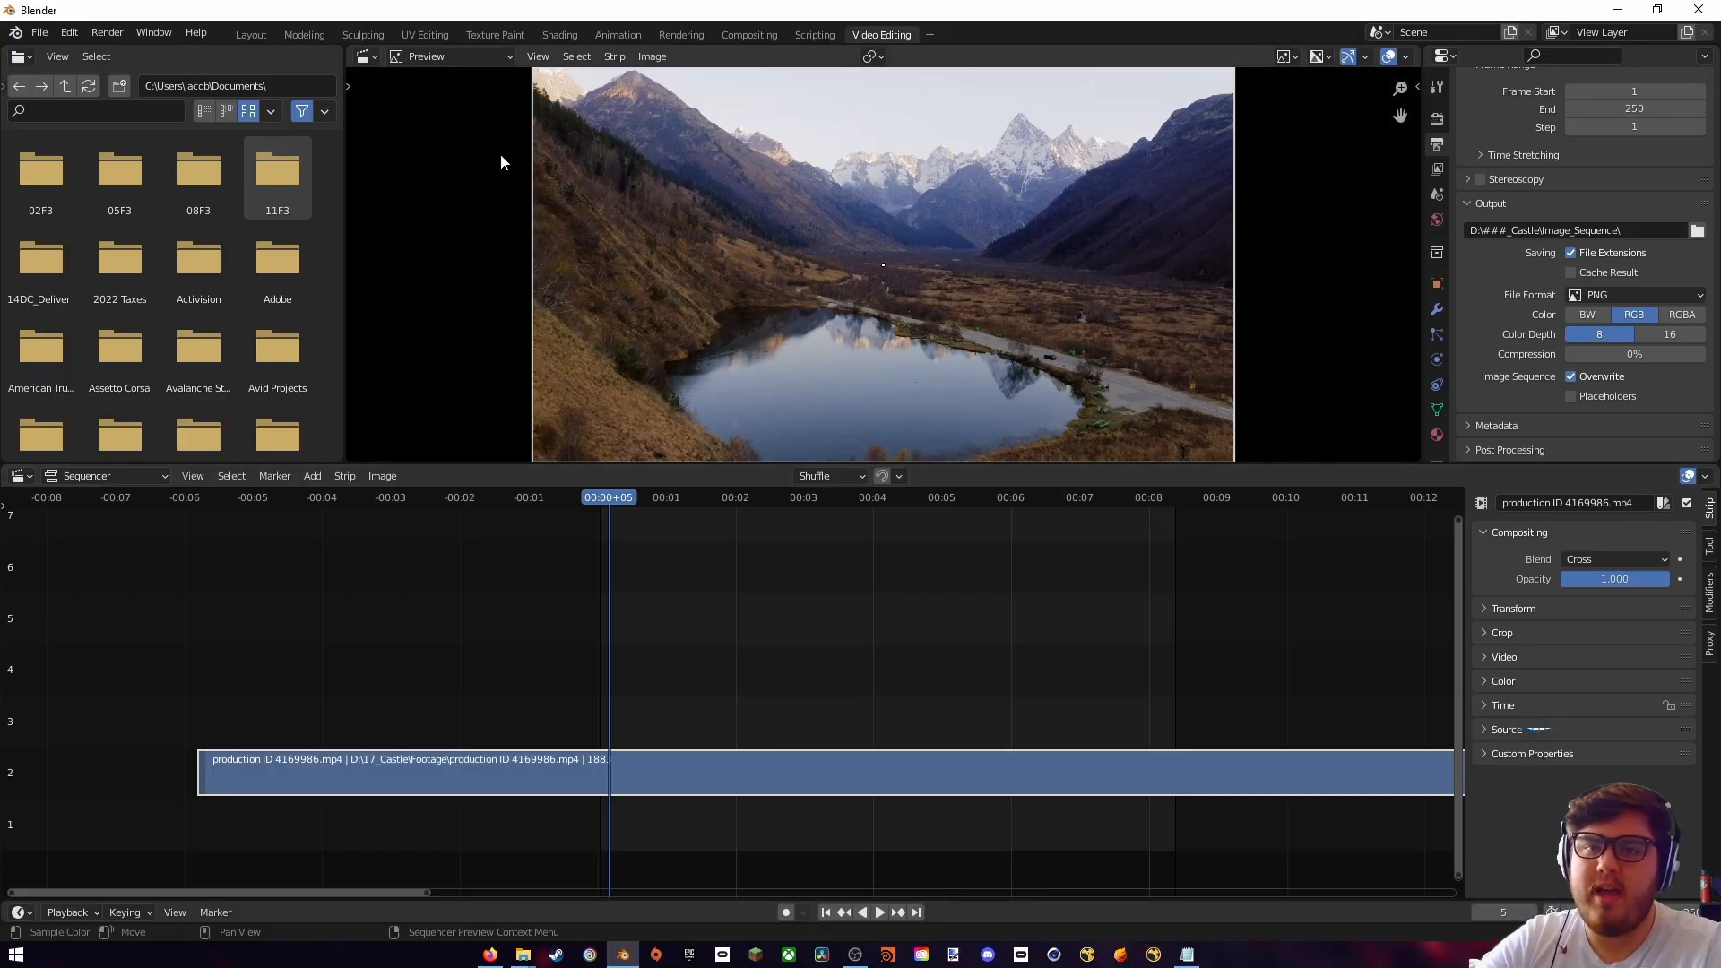
- Start a new default 3D scene file without saving the current one
click(39, 32)
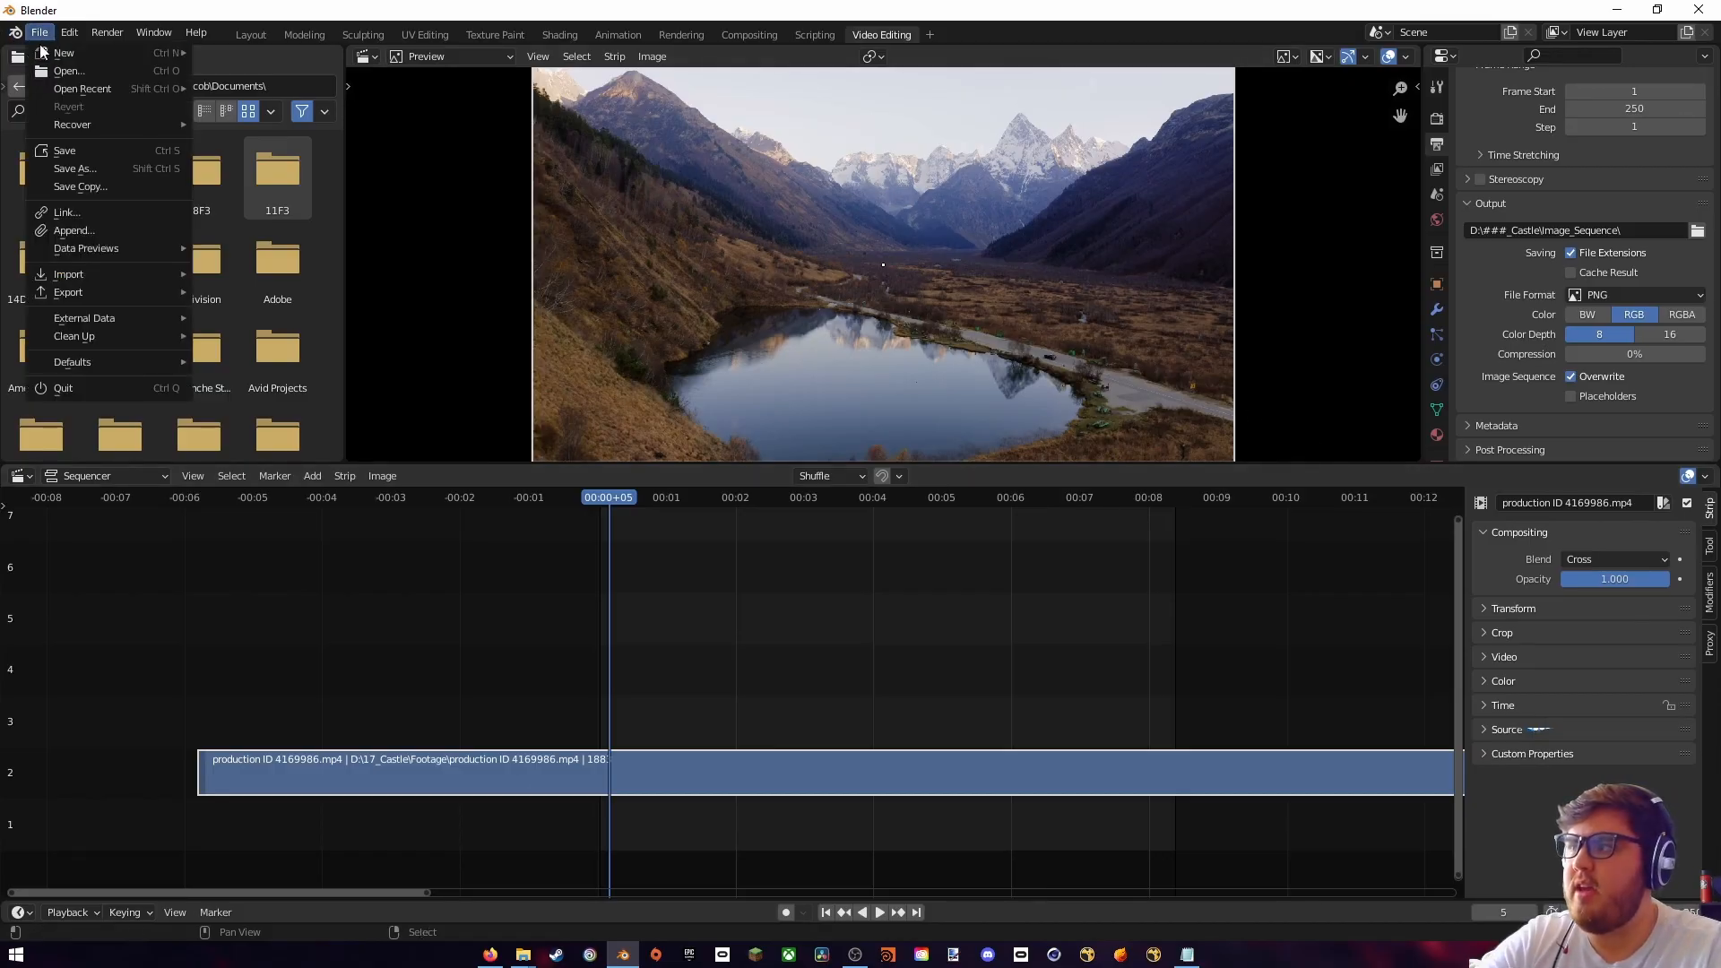
mouse_move(46, 53)
click(230, 57)
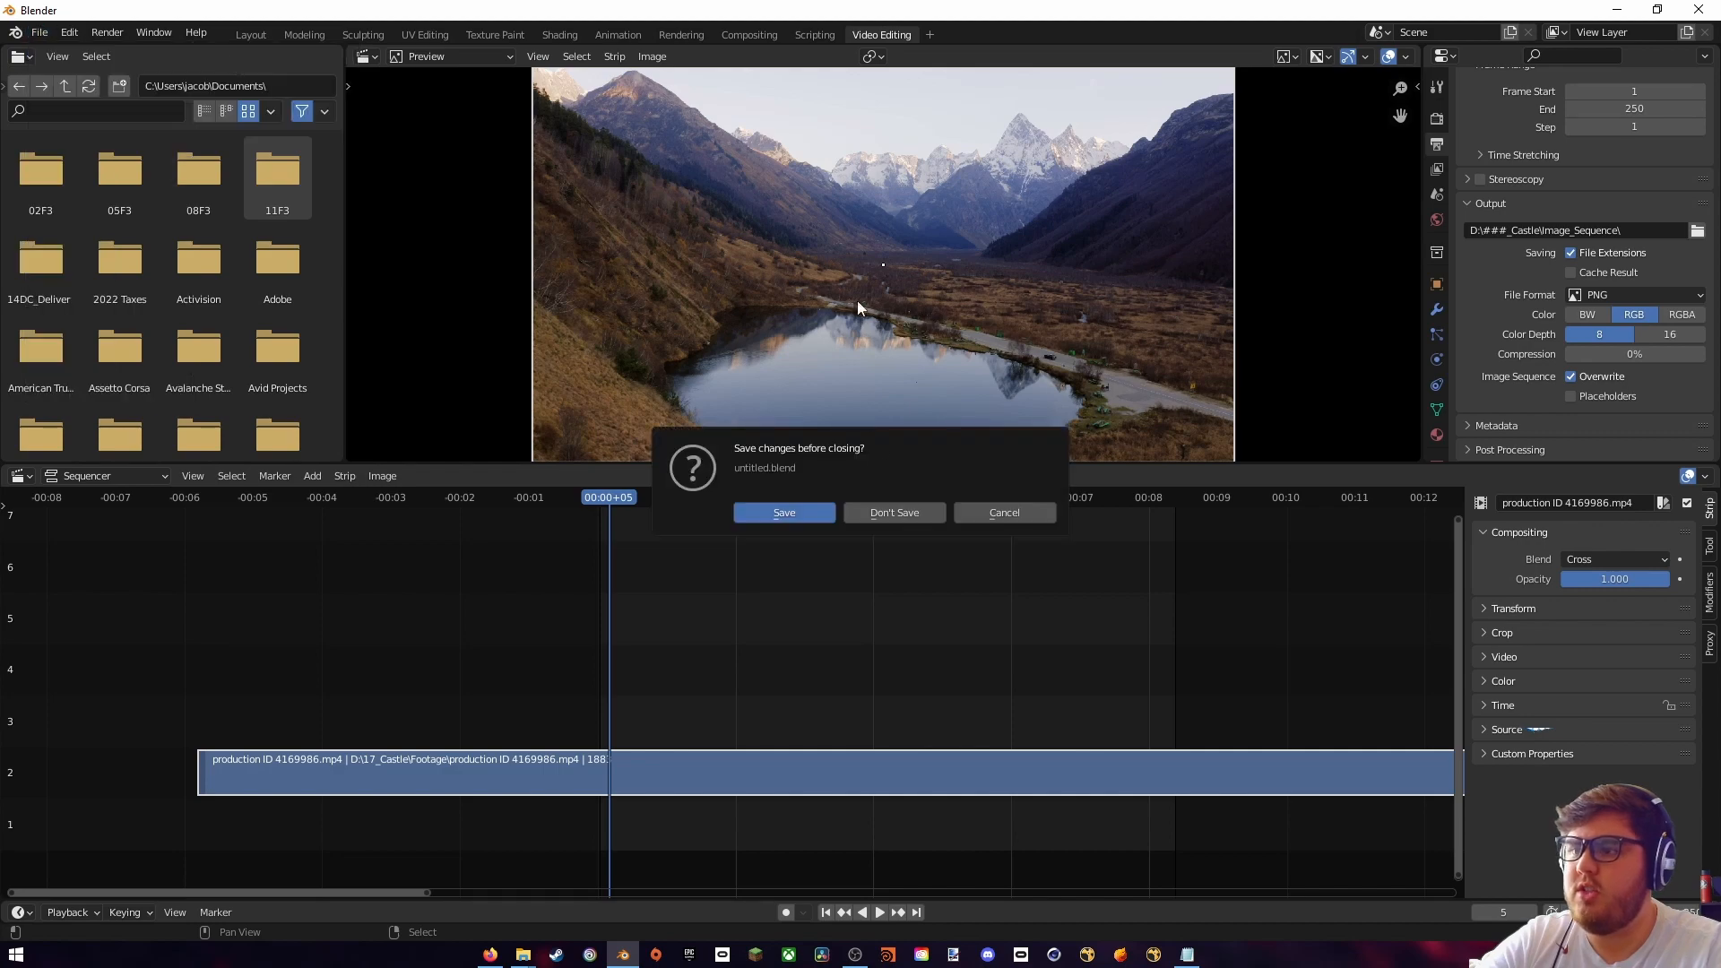
click(897, 513)
- Add a Motion Tracking workspace and open all the 17_Castle_PLT PNG frames from D:\###_Castle\Image_Sequence as the clip
click(850, 36)
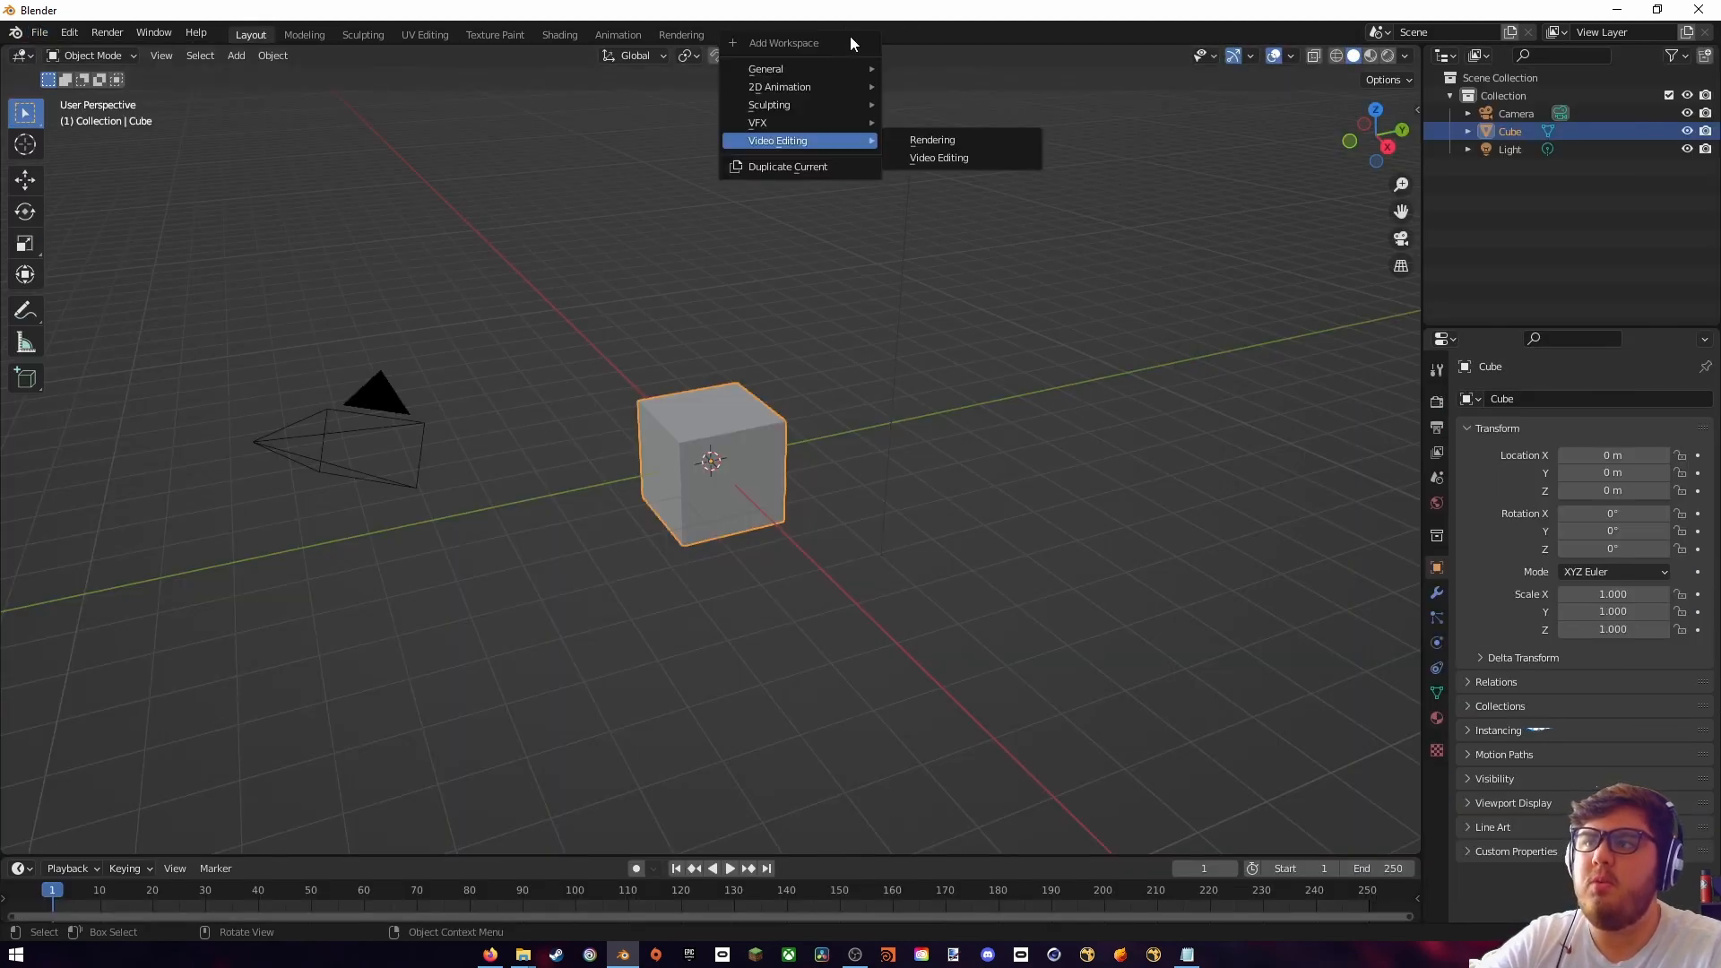
click(949, 154)
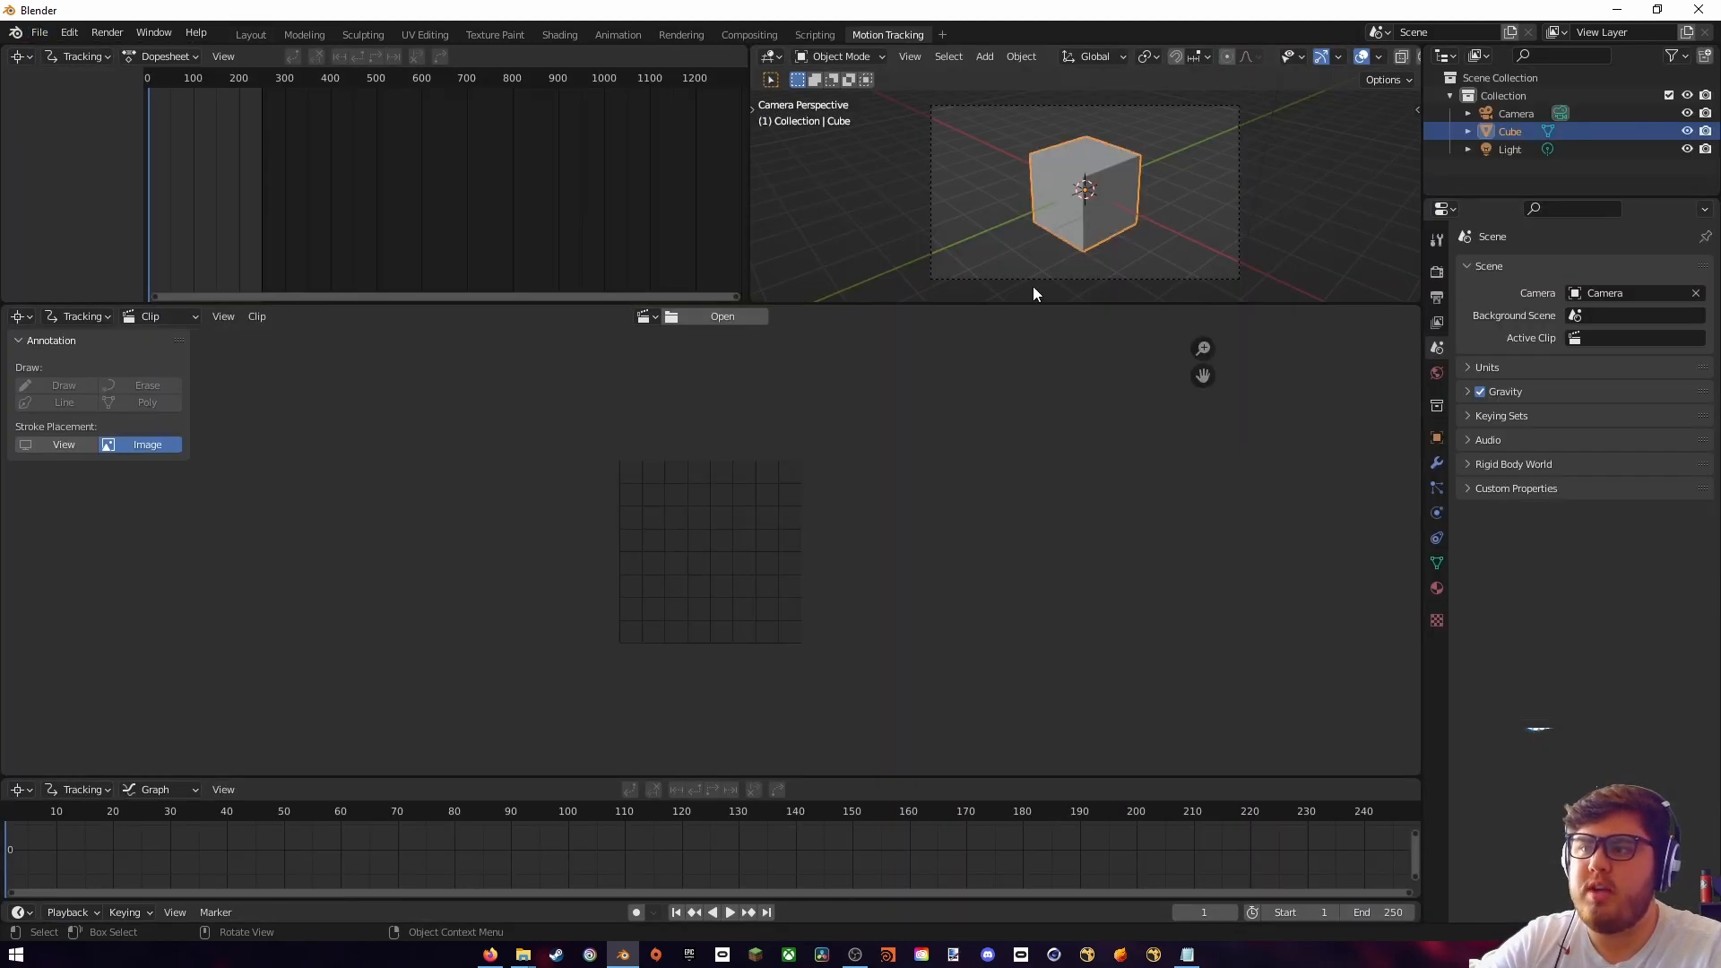
click(764, 318)
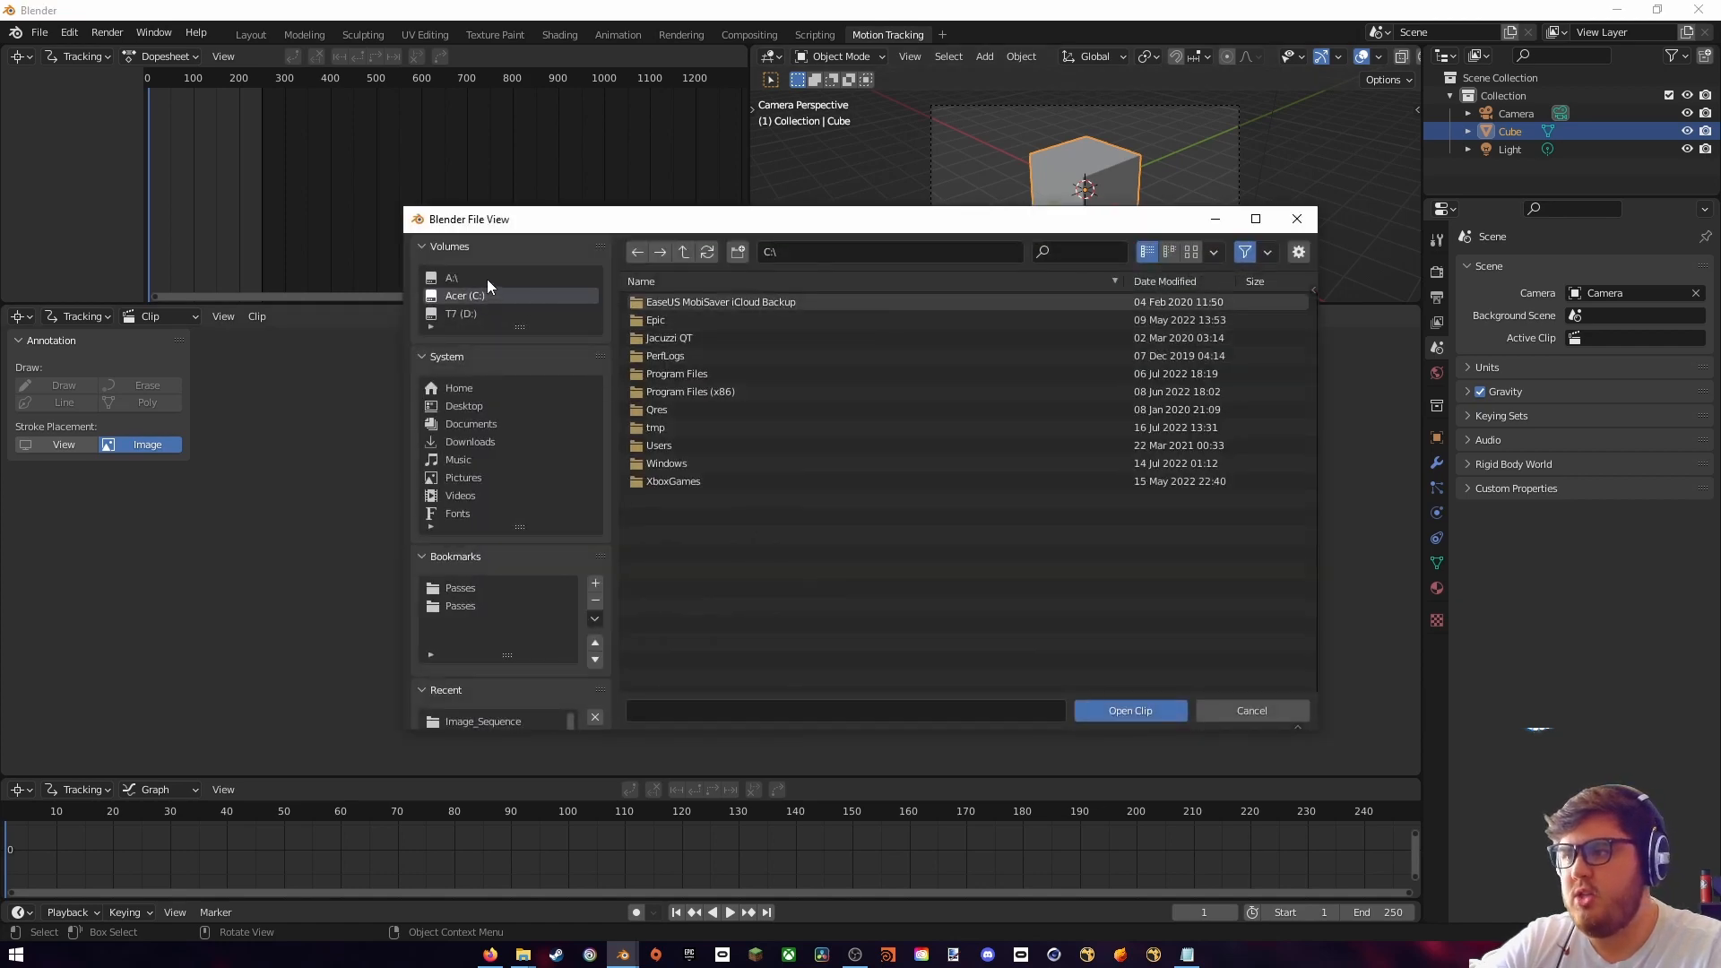
click(487, 314)
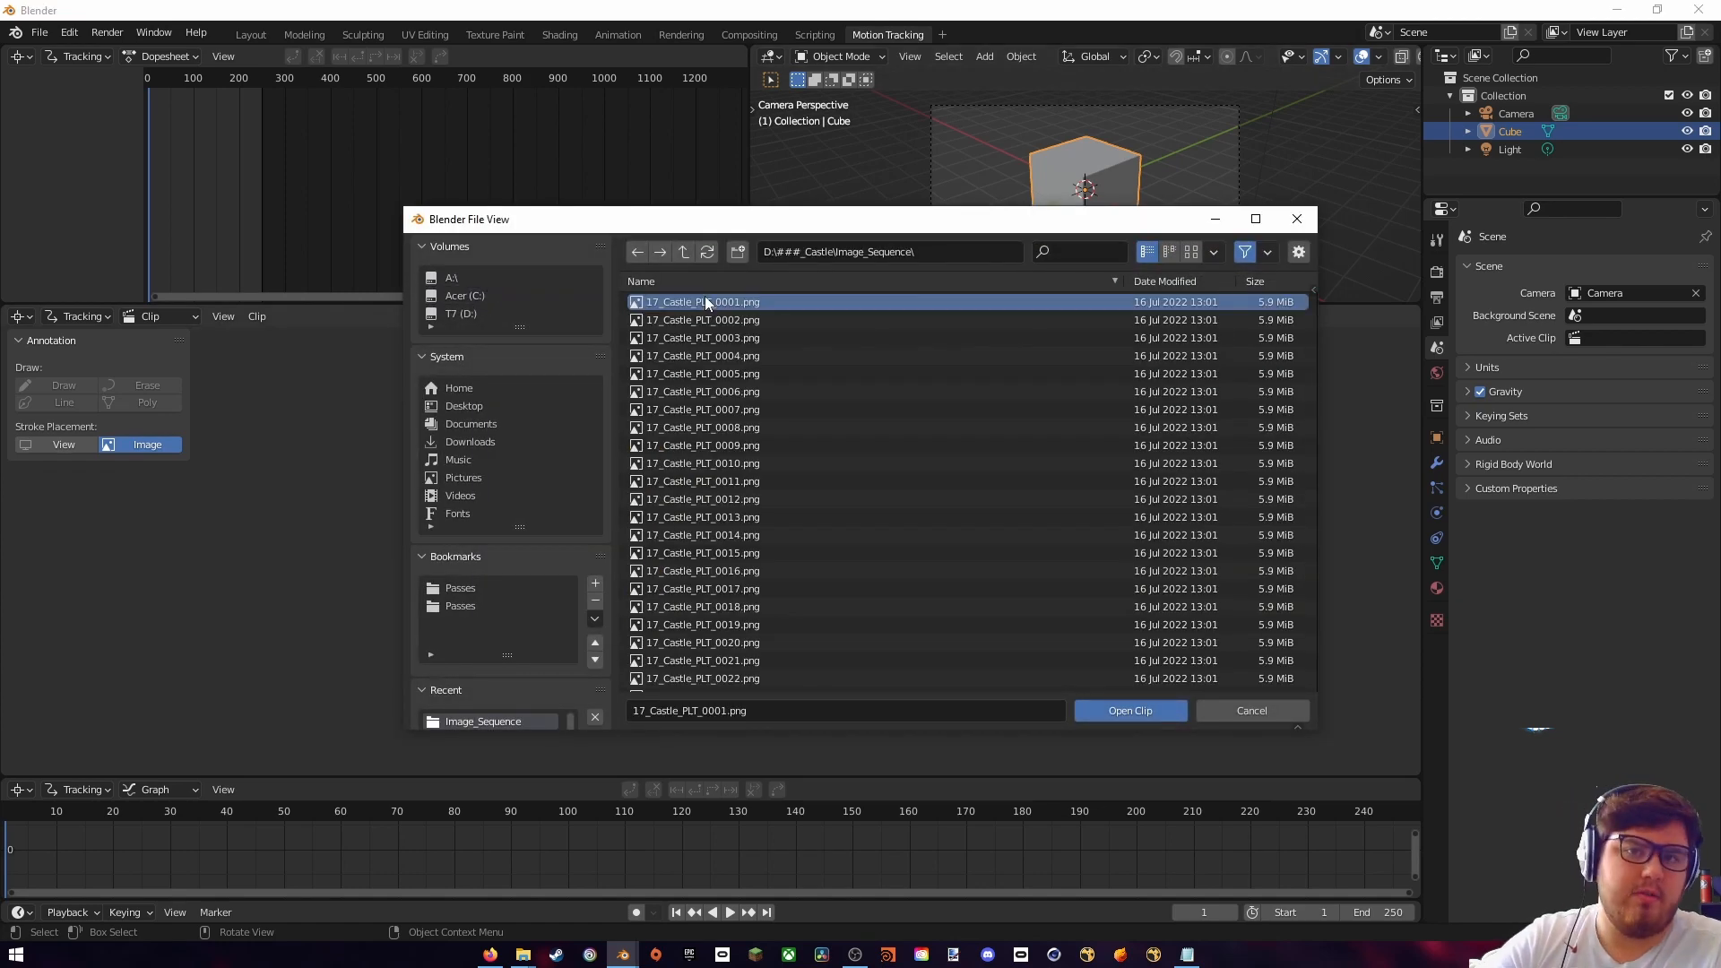
key(a)
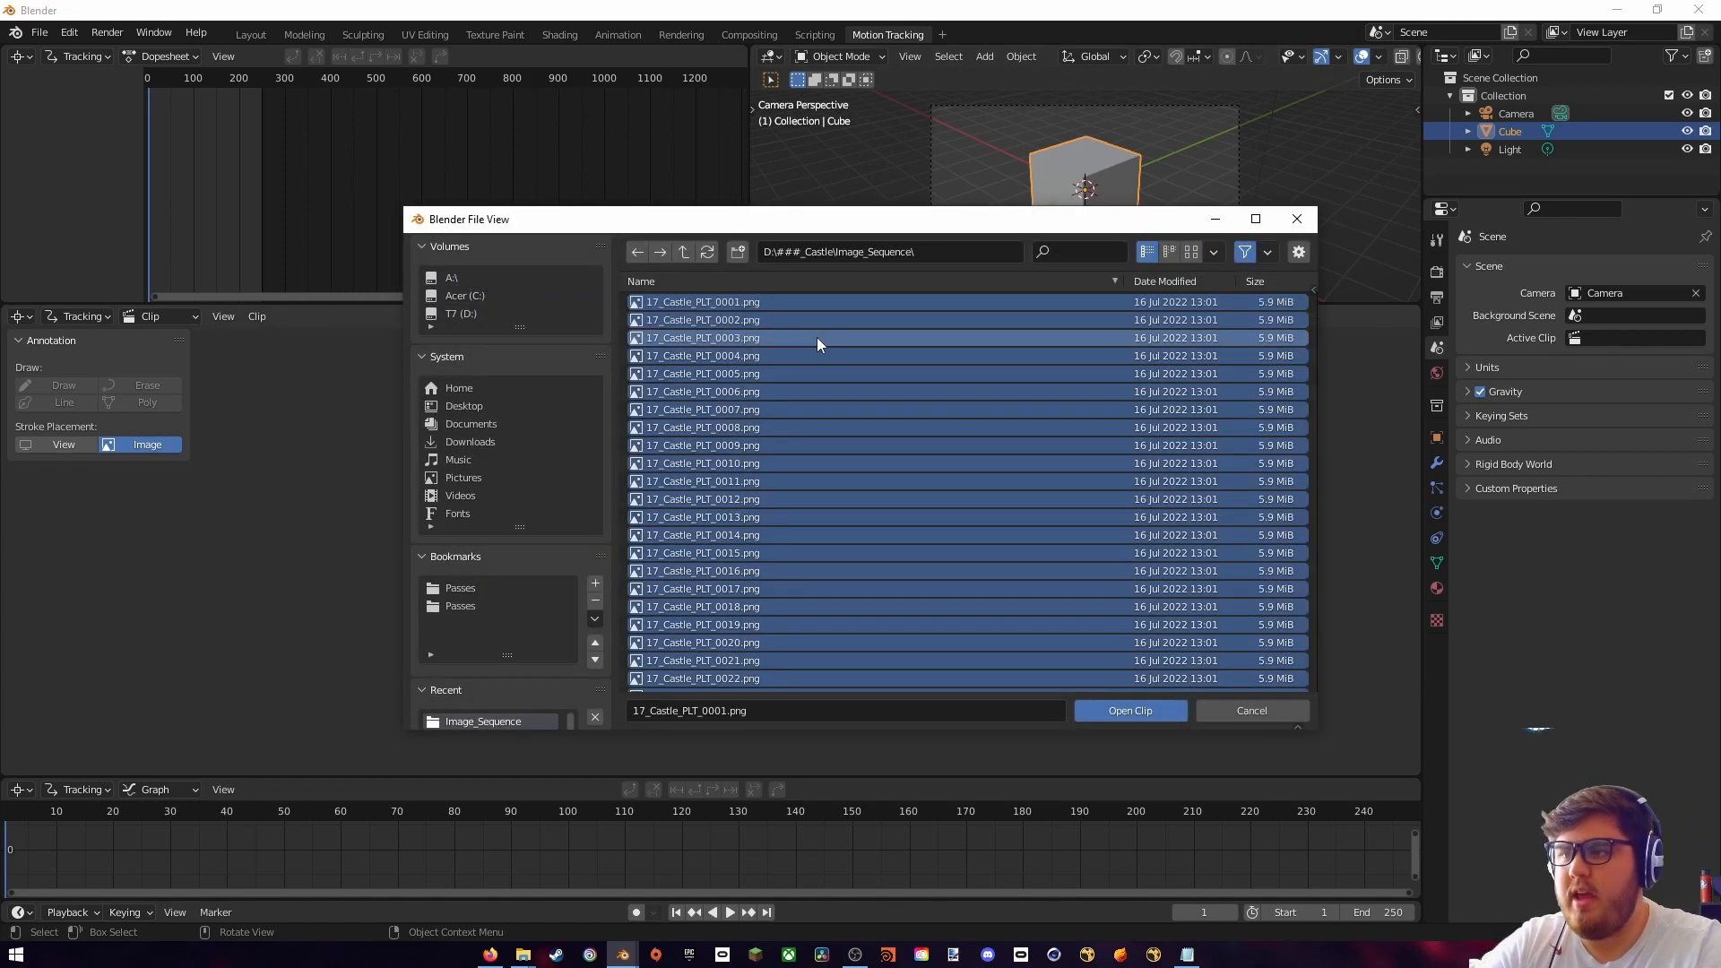
click(1126, 711)
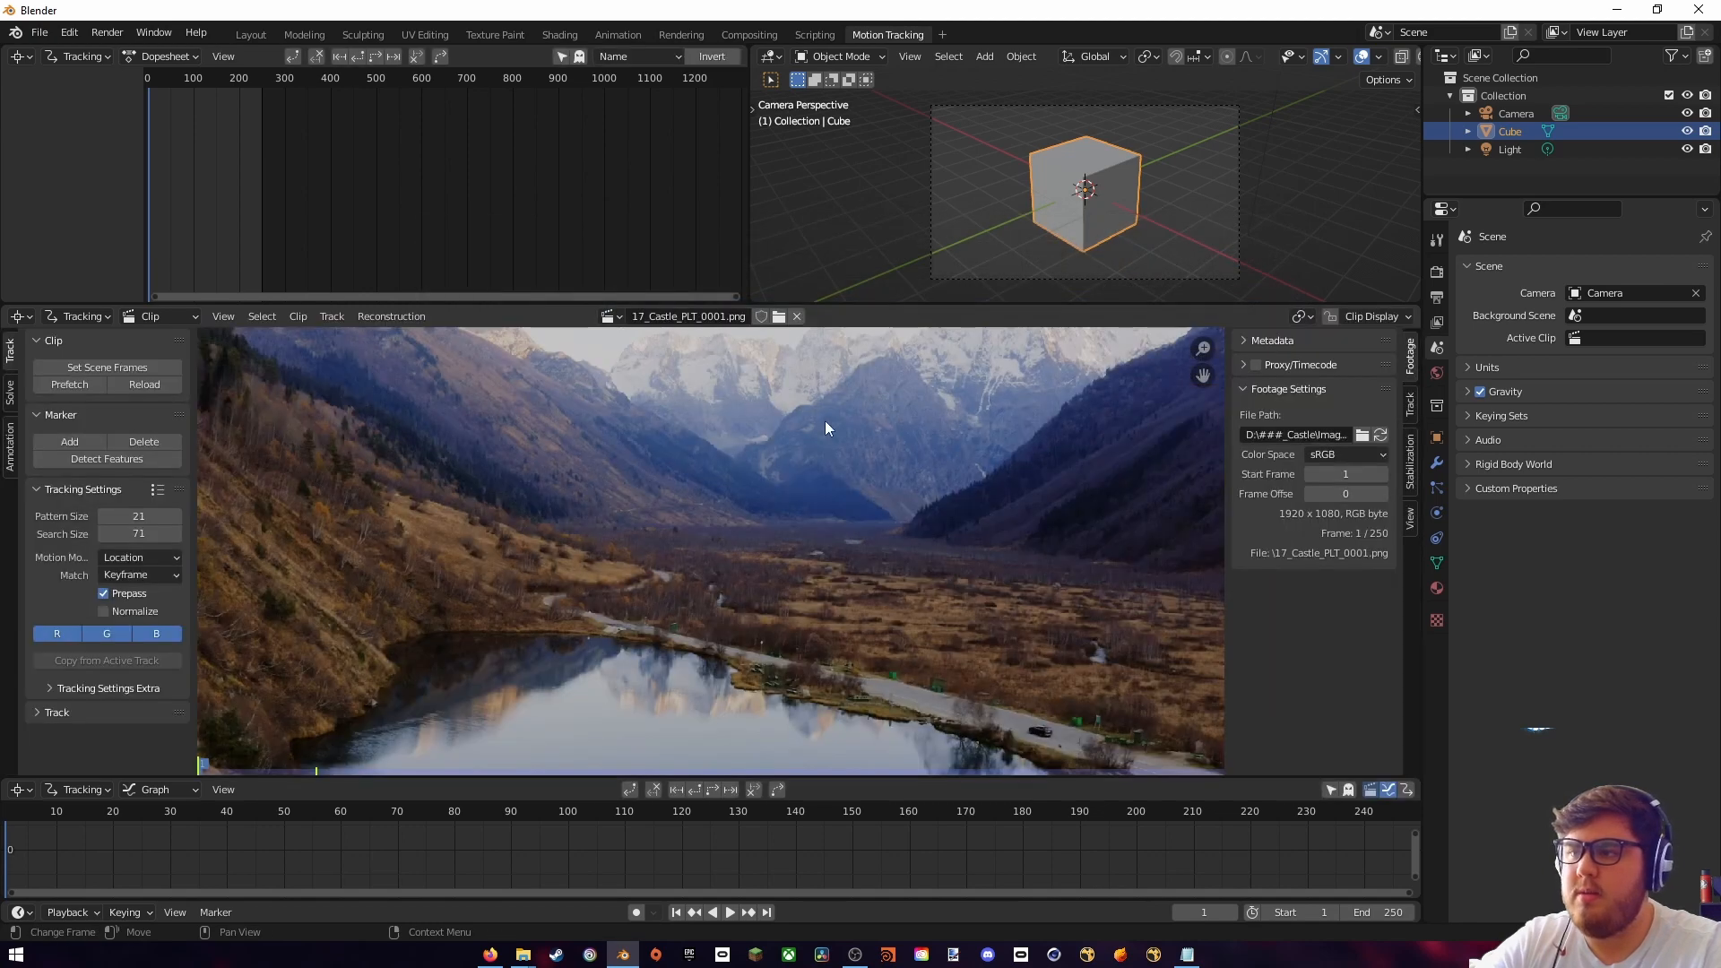
- Prefetch the clip's frames and set the color management View Transform to Standard
click(76, 384)
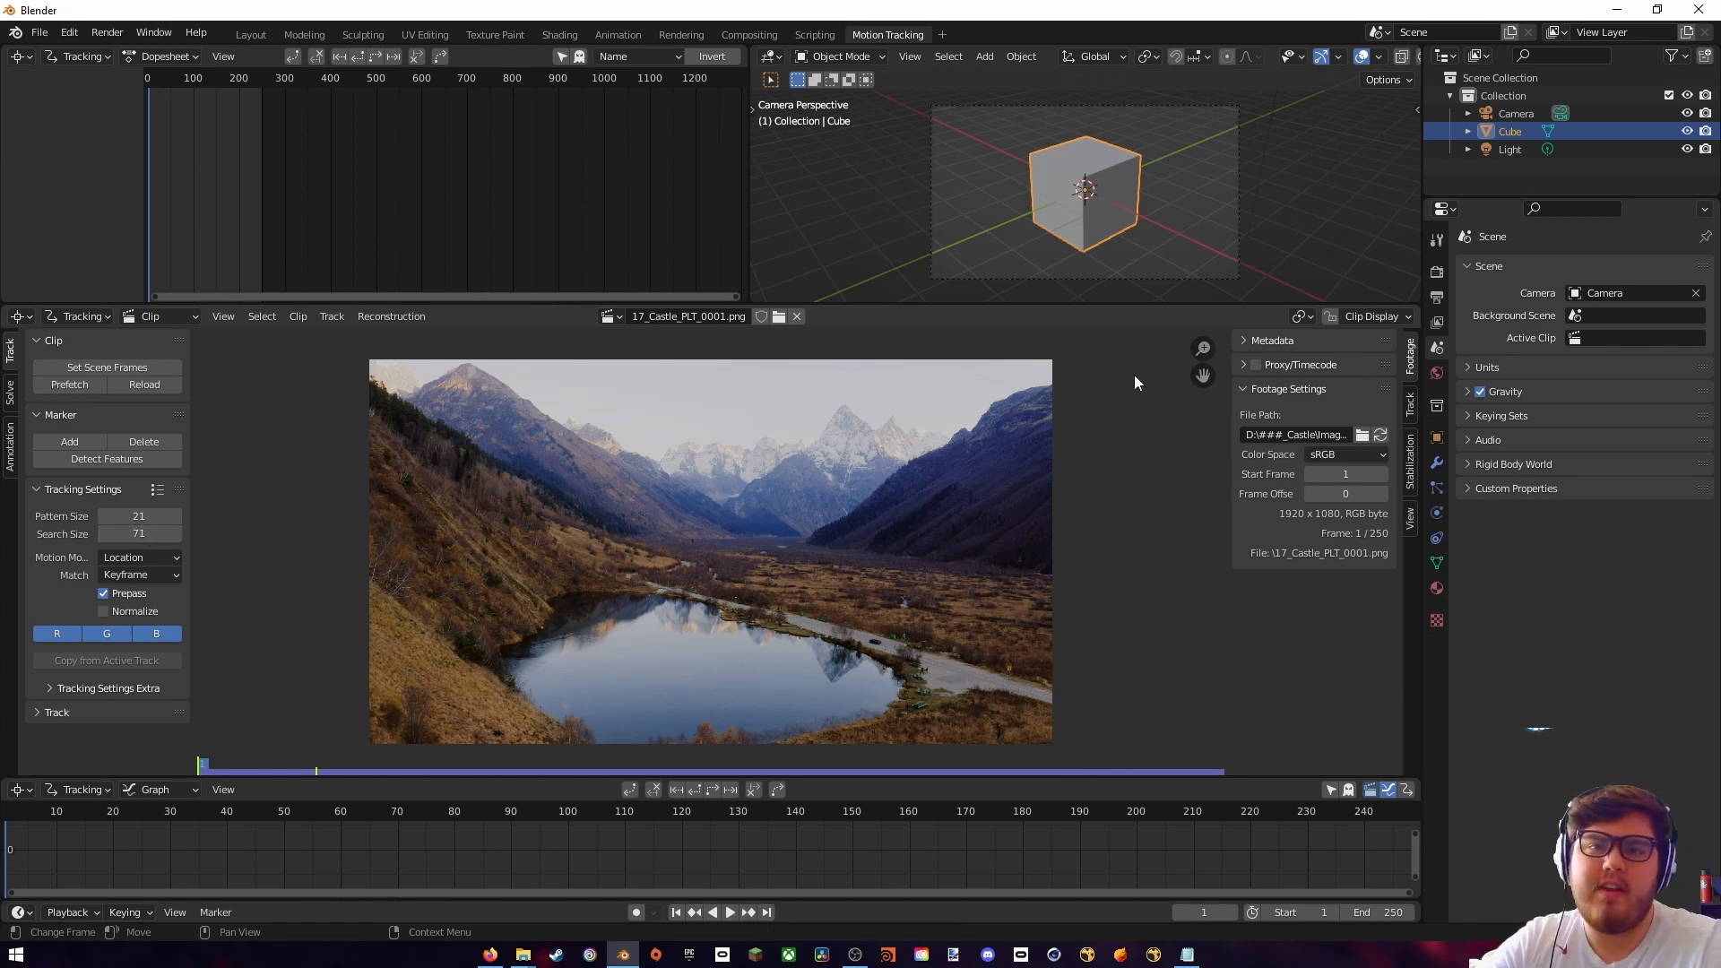
click(1437, 273)
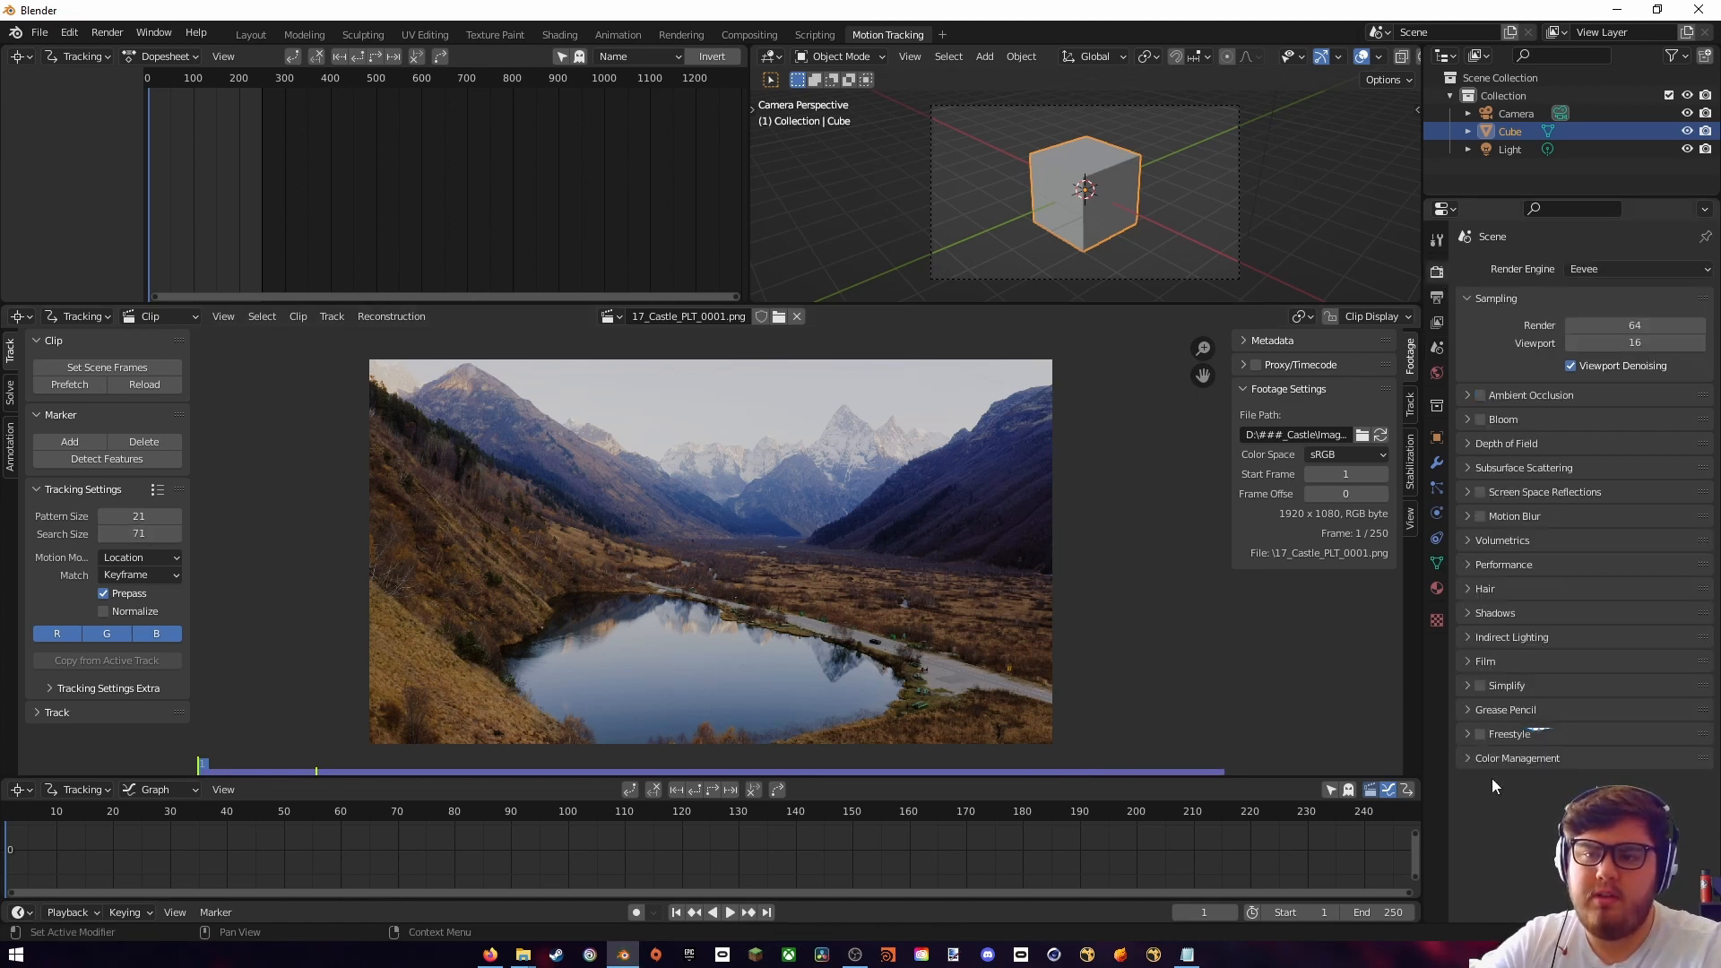
click(1578, 812)
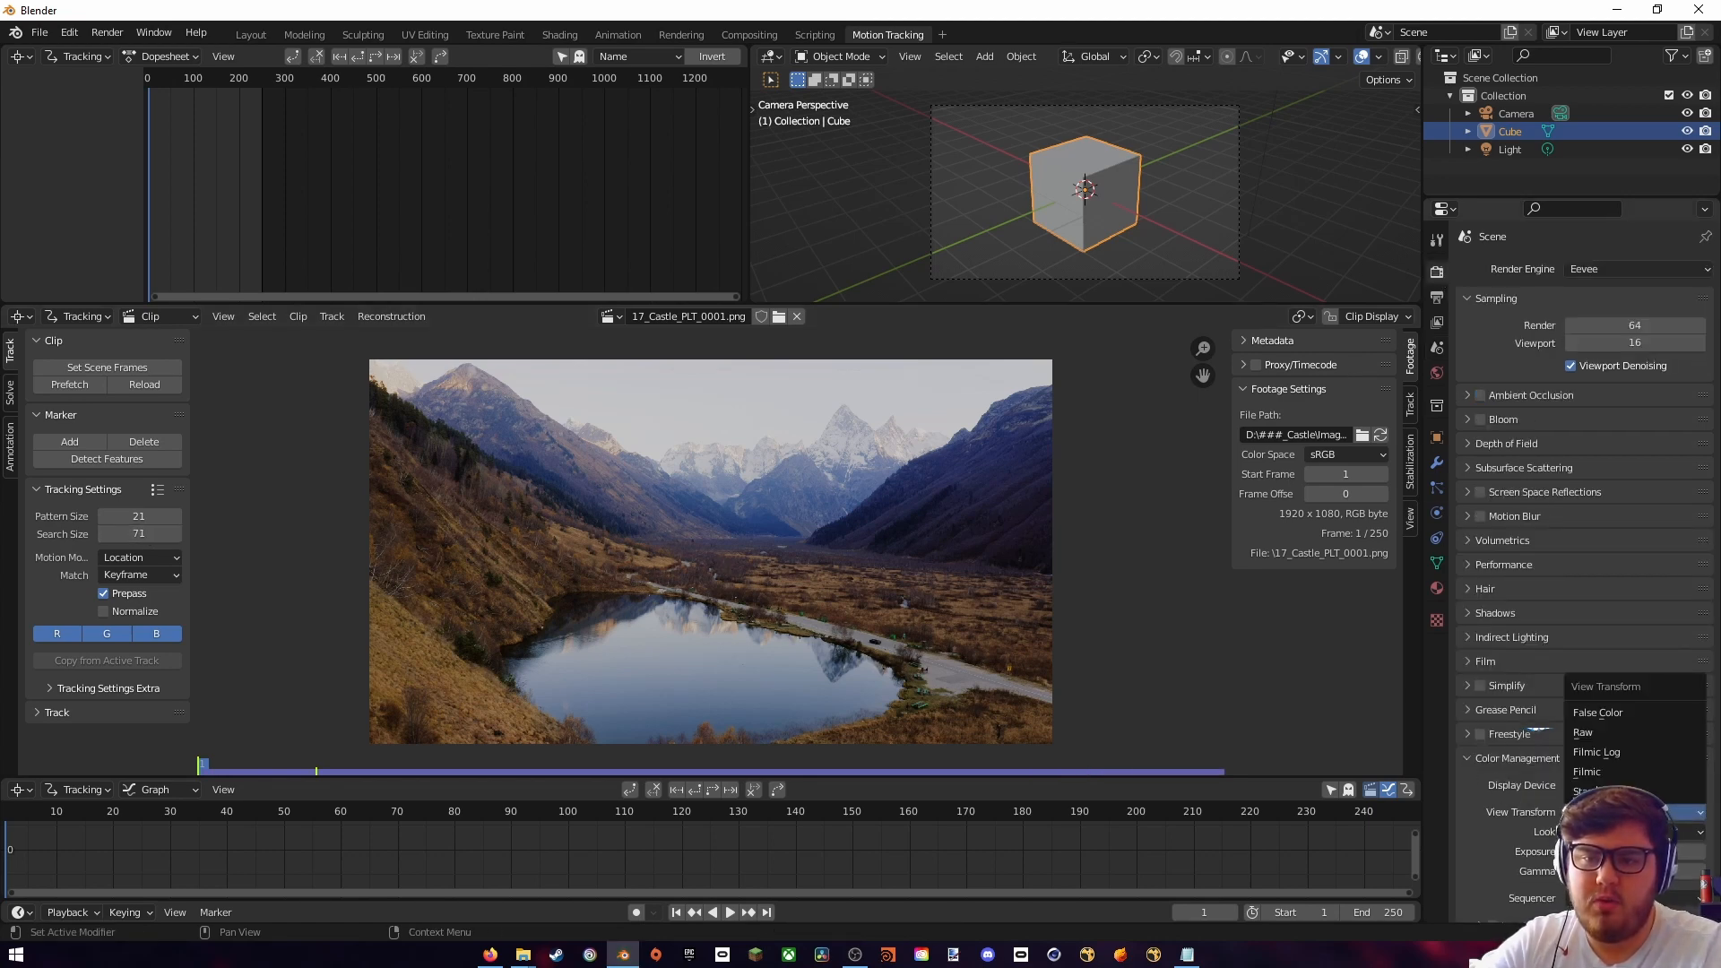
click(1606, 792)
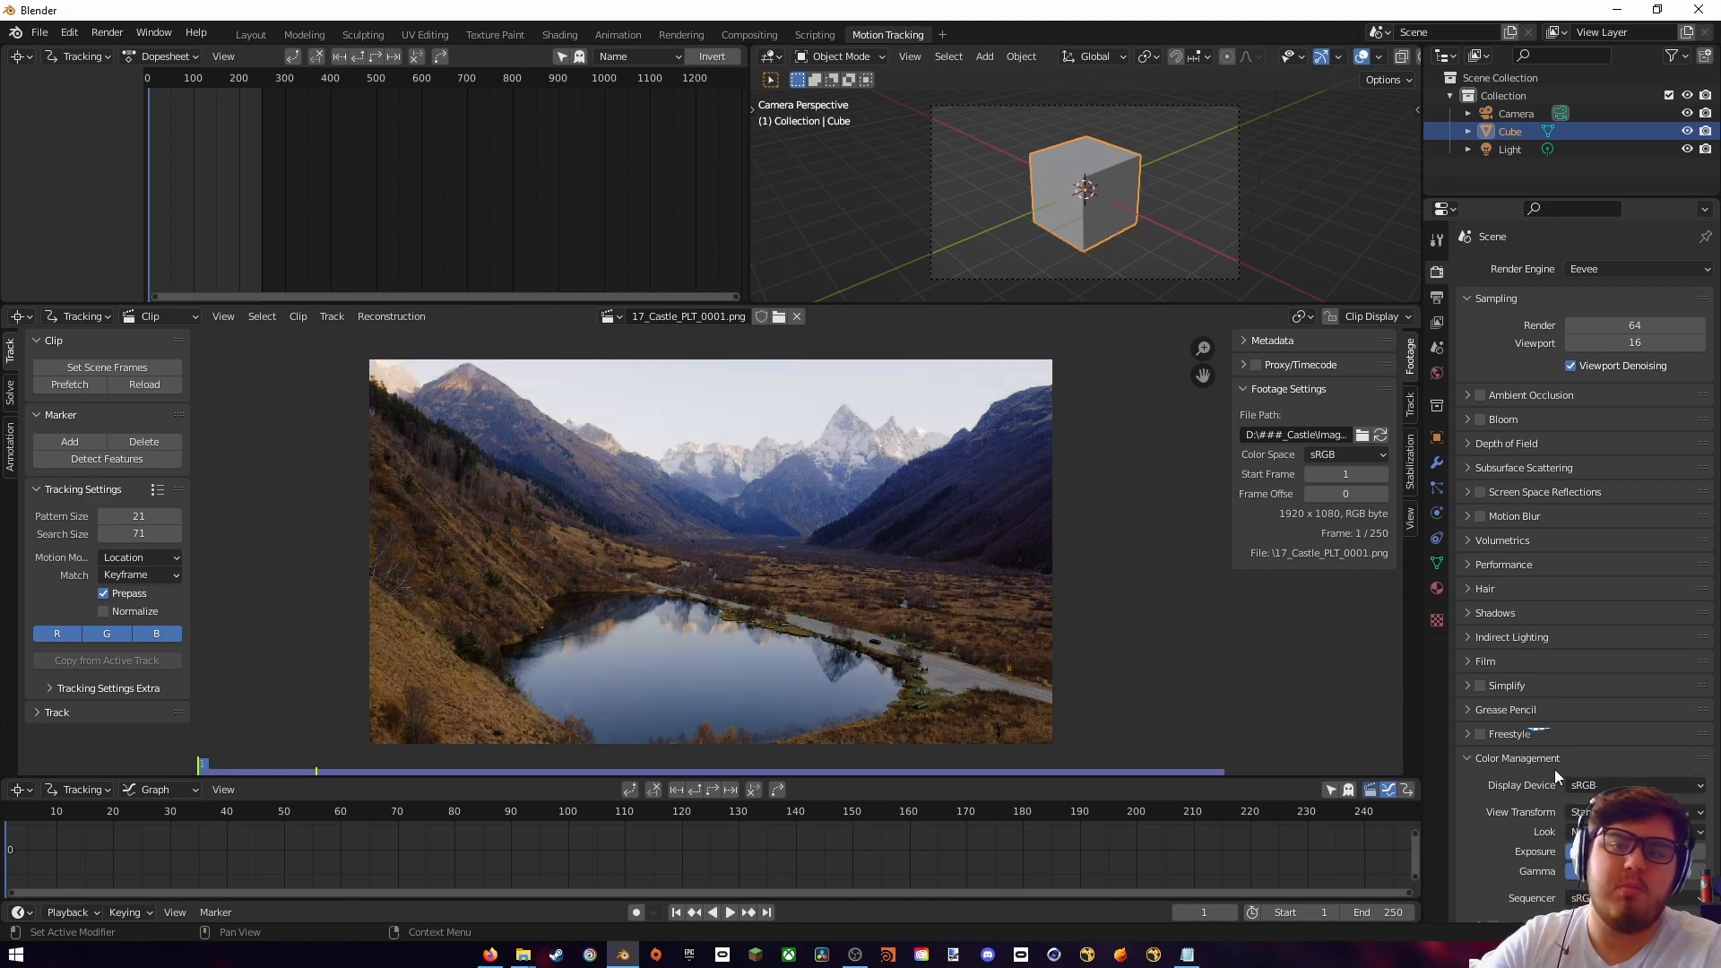
- Set the tracking to match the previous frame with Normalize enabled and a correlation of 0.9
middle_drag(676, 634, 681, 628)
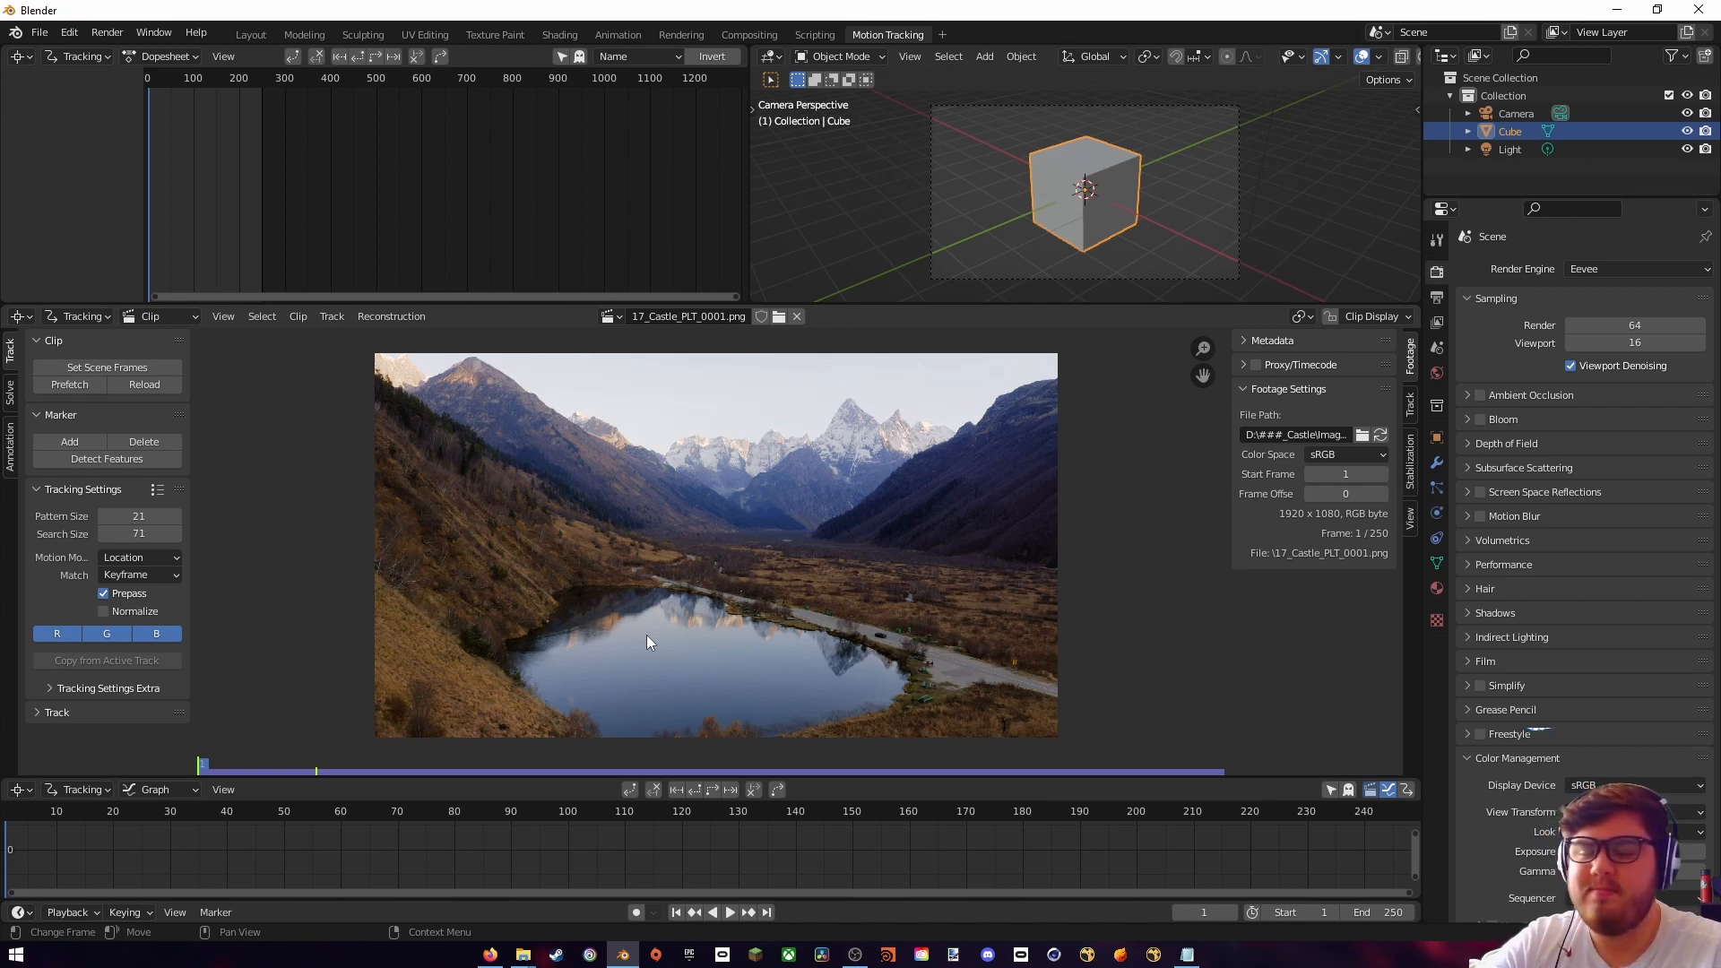
click(158, 574)
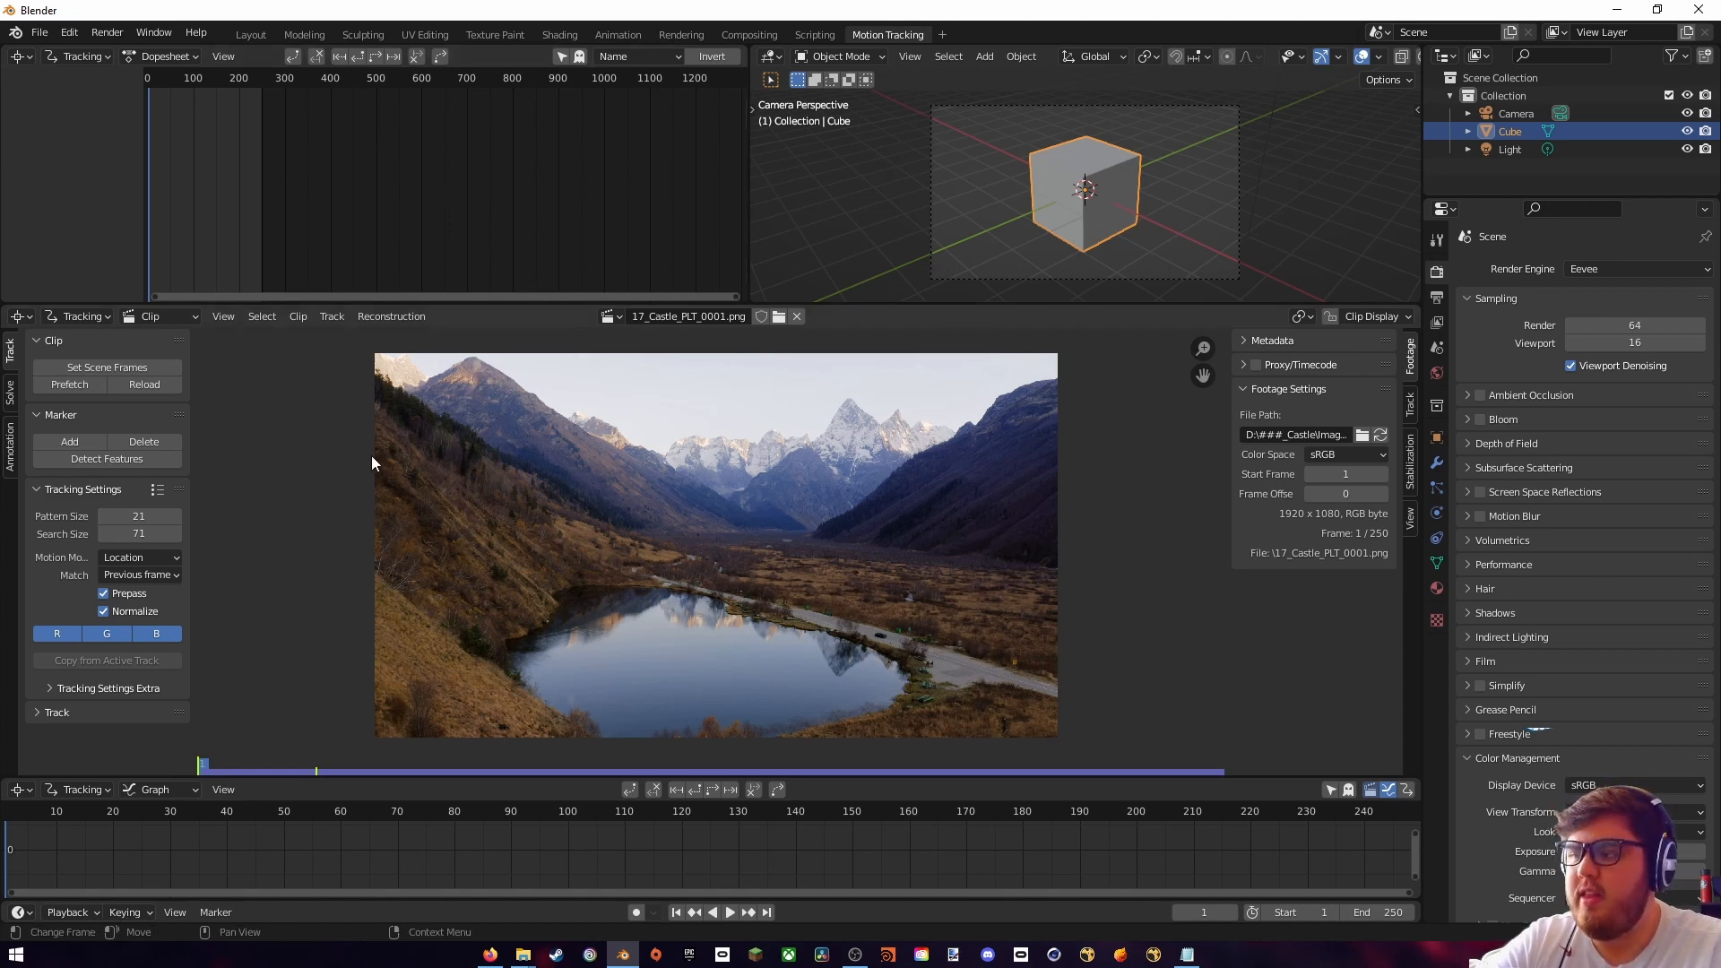
click(56, 688)
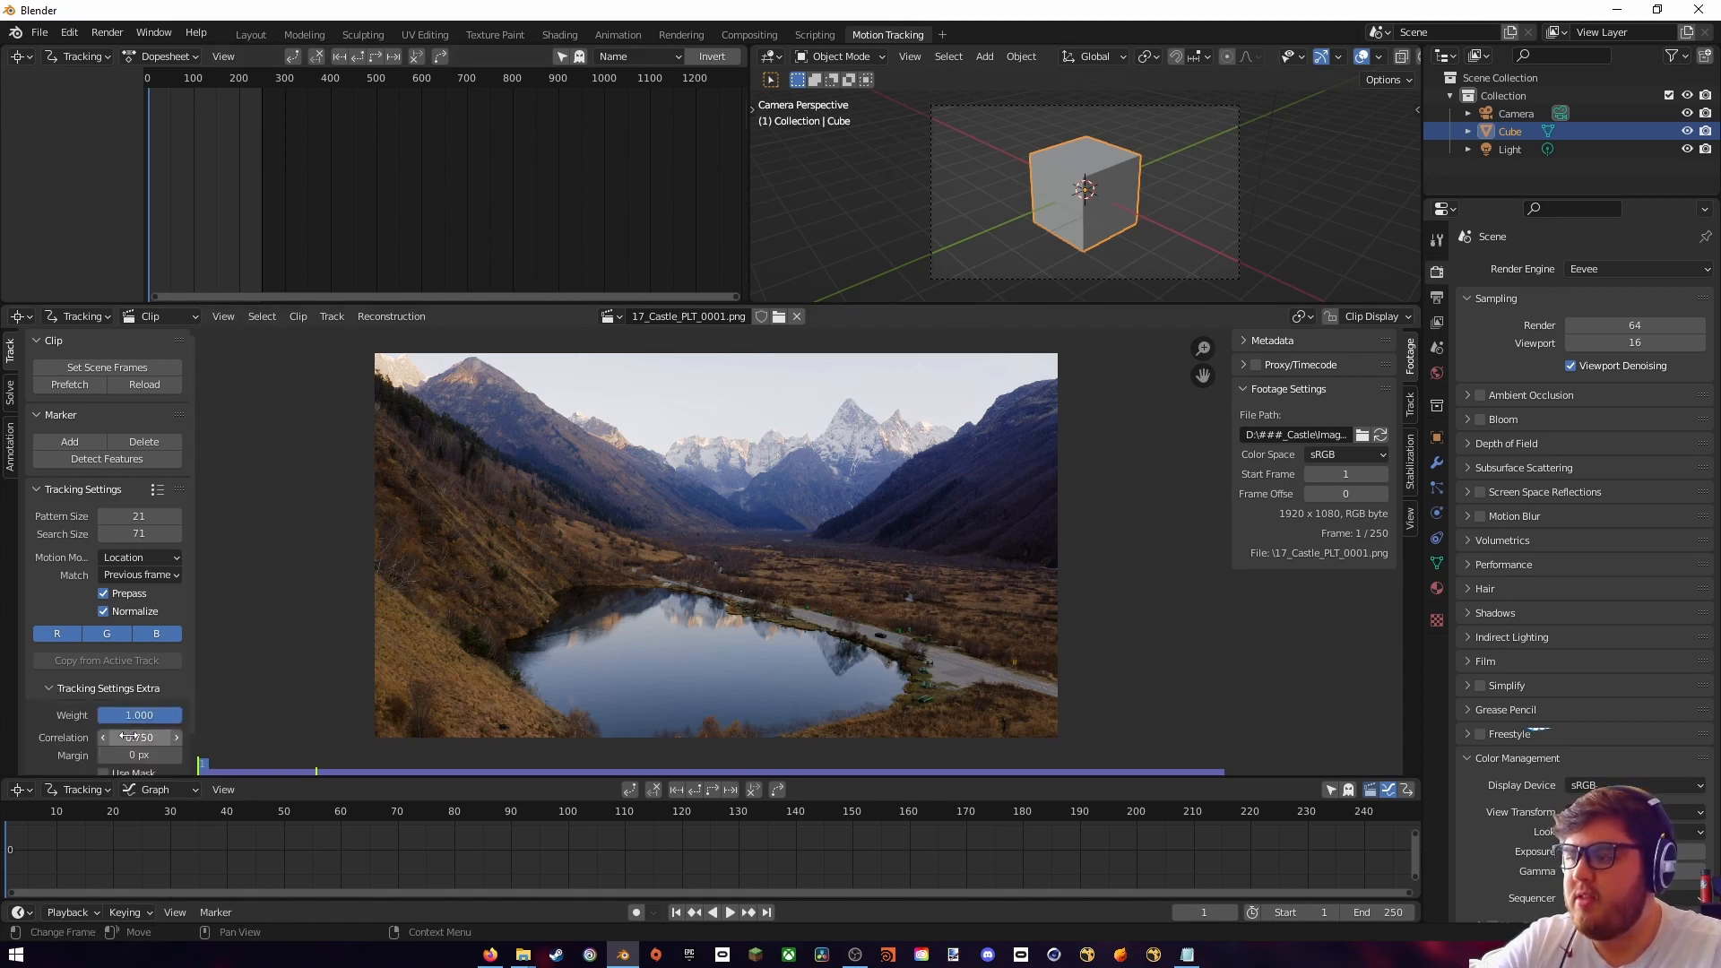
click(135, 736)
text(.9)
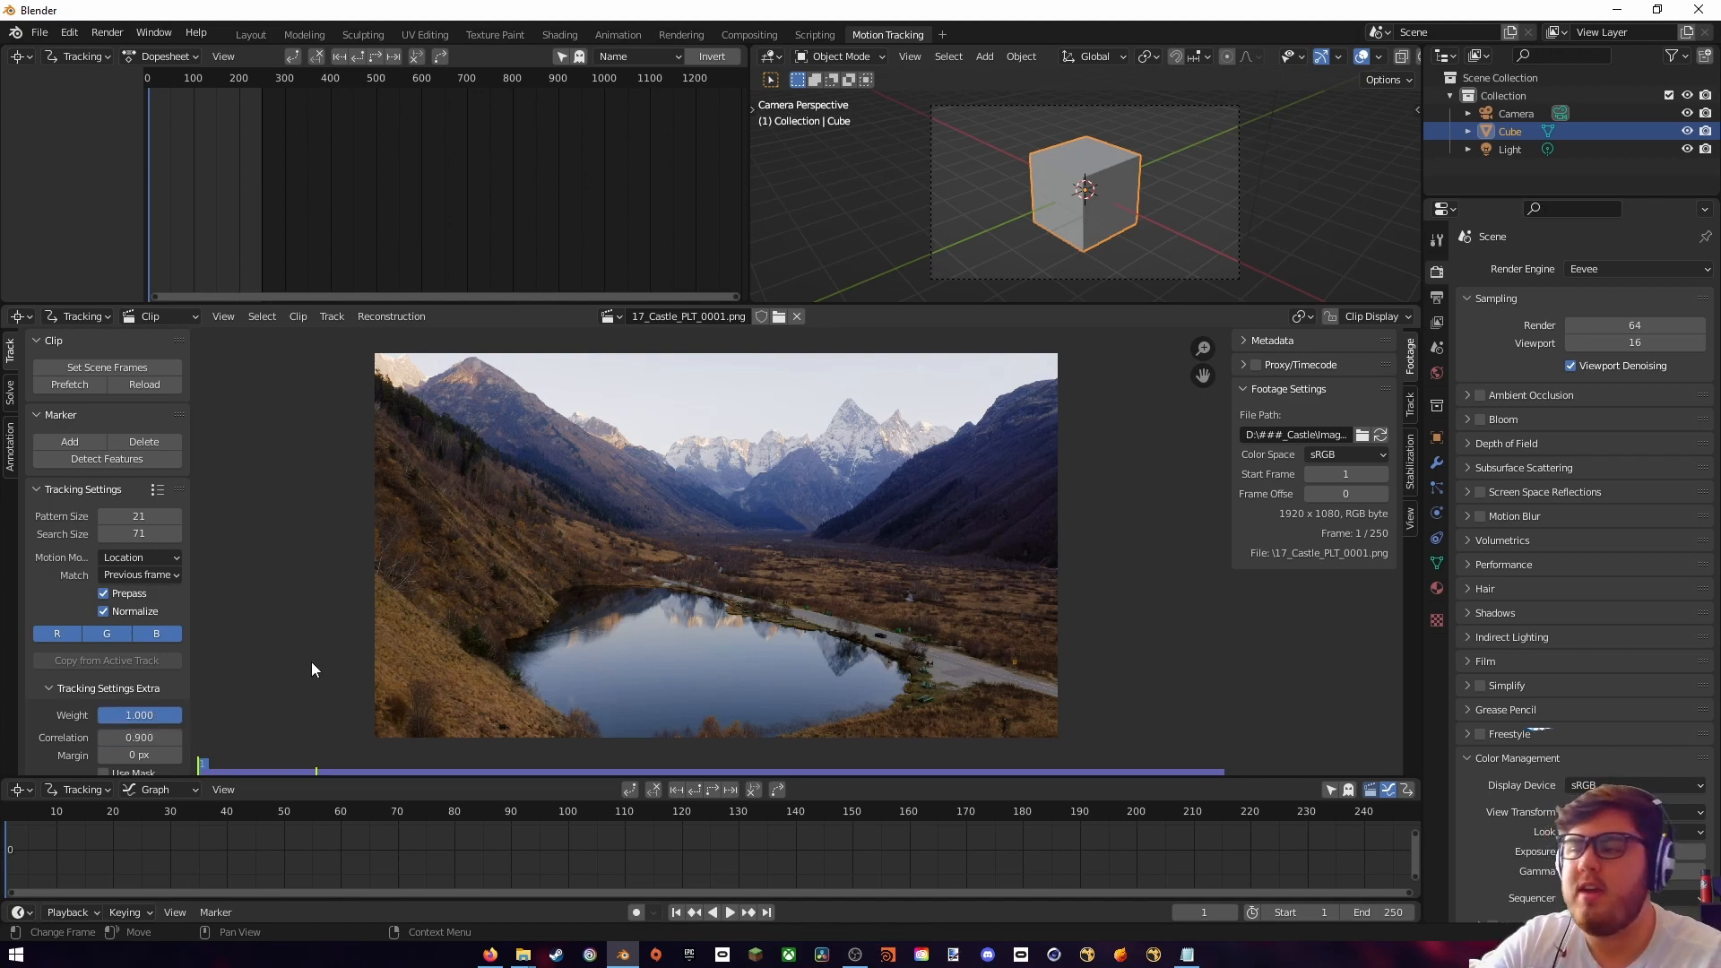
- Place a tracking marker on the green object beside the road and show the marker search areas to inspect its coverage
text(f)
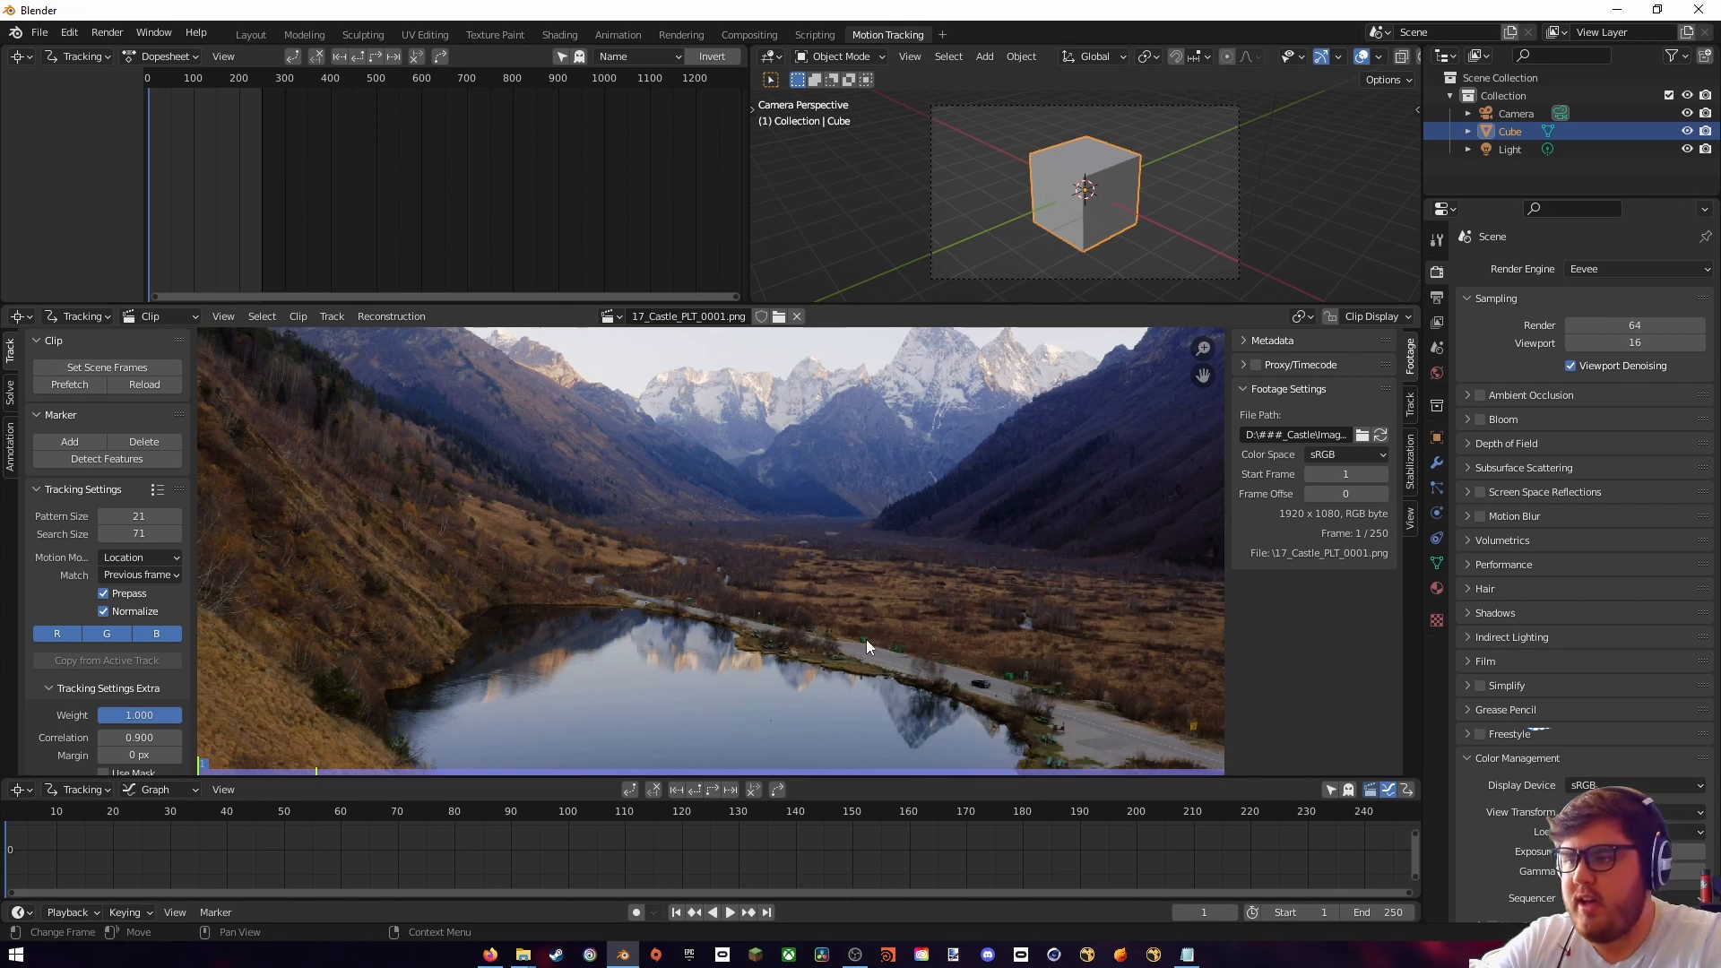
ctrl+click(866, 639)
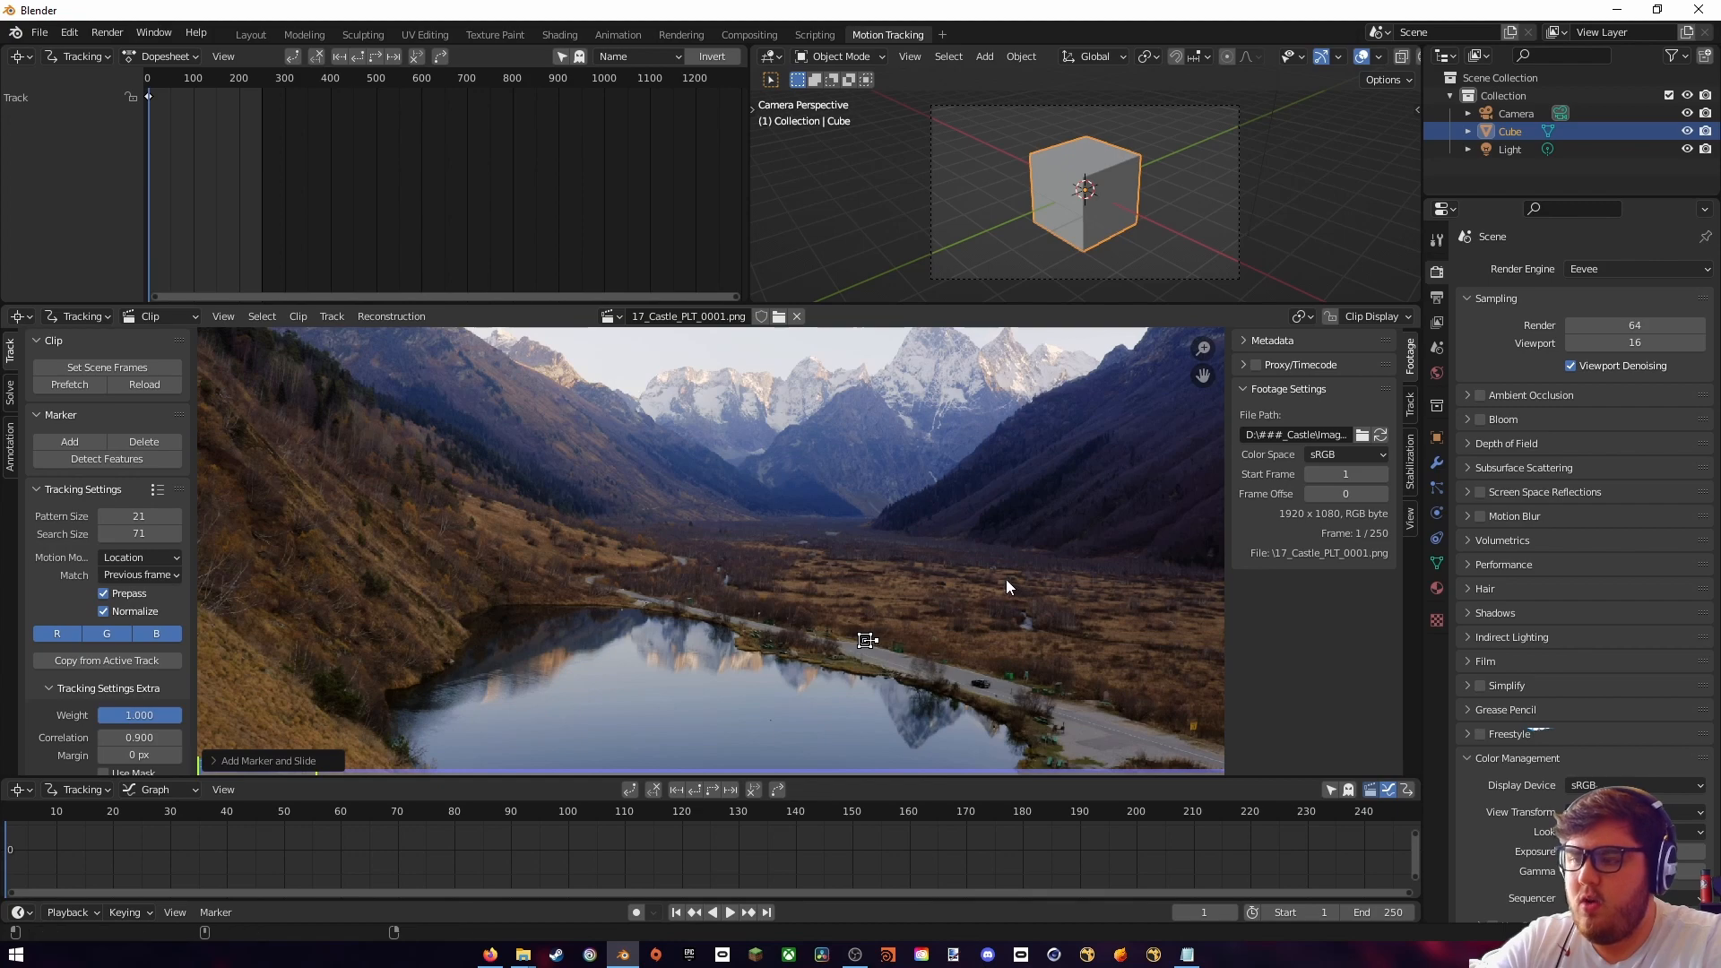
key(alt+s)
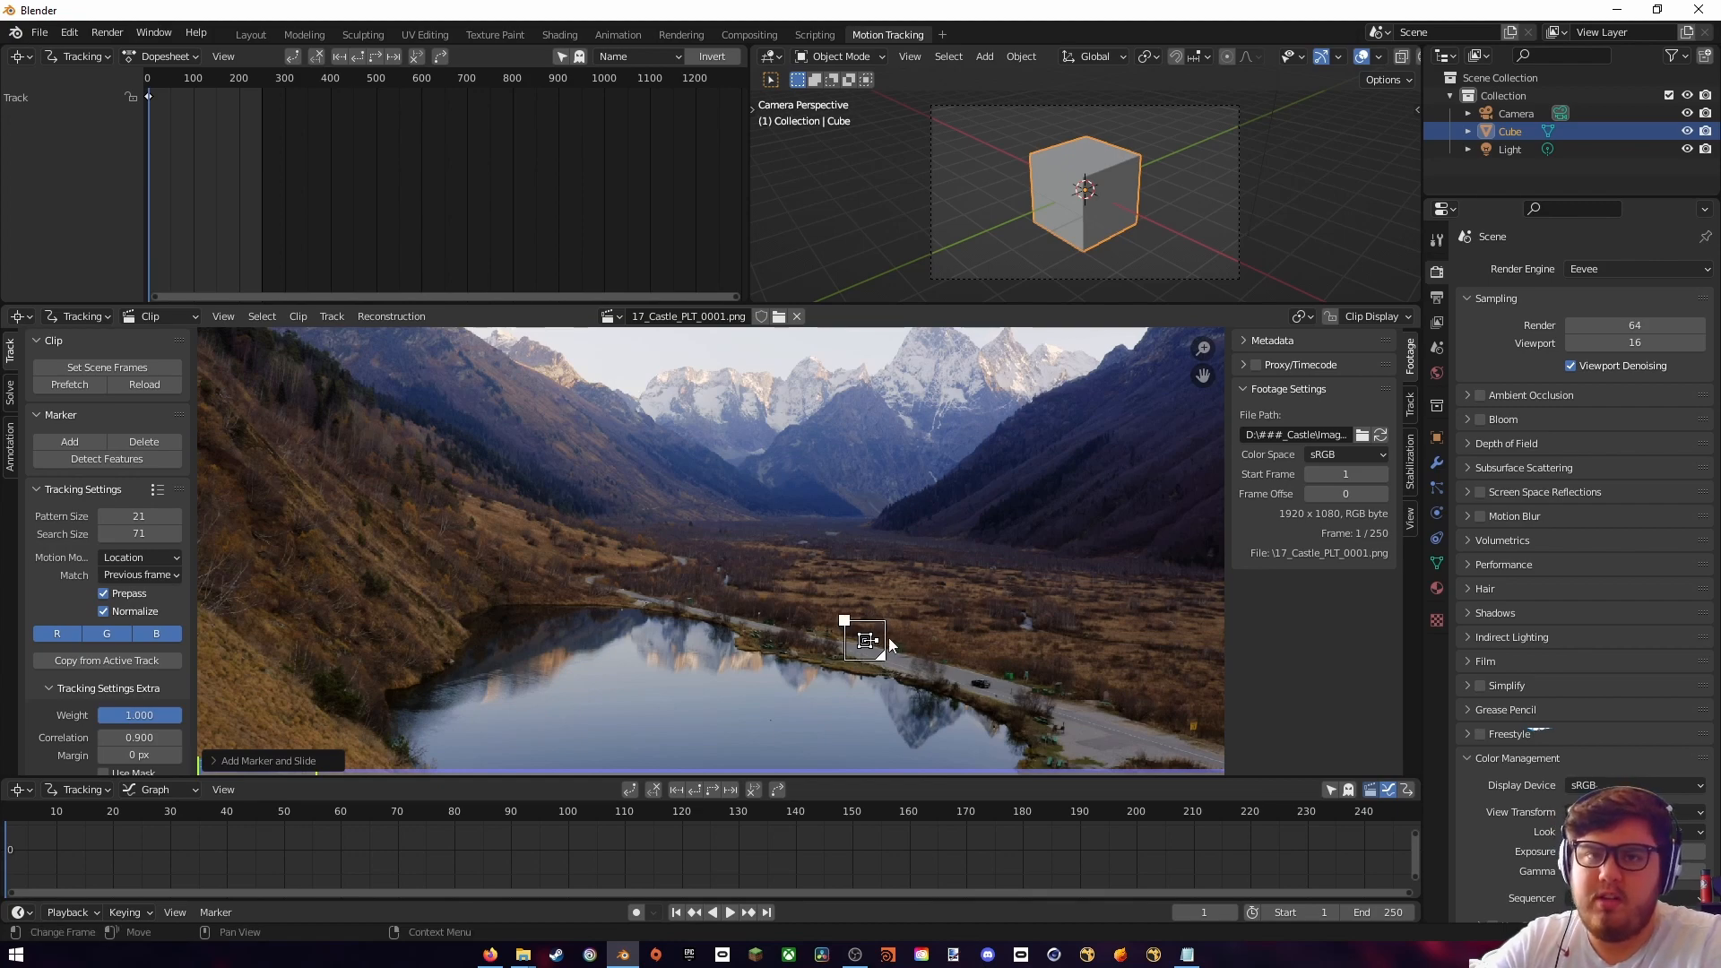
scroll(889, 638, up, 7)
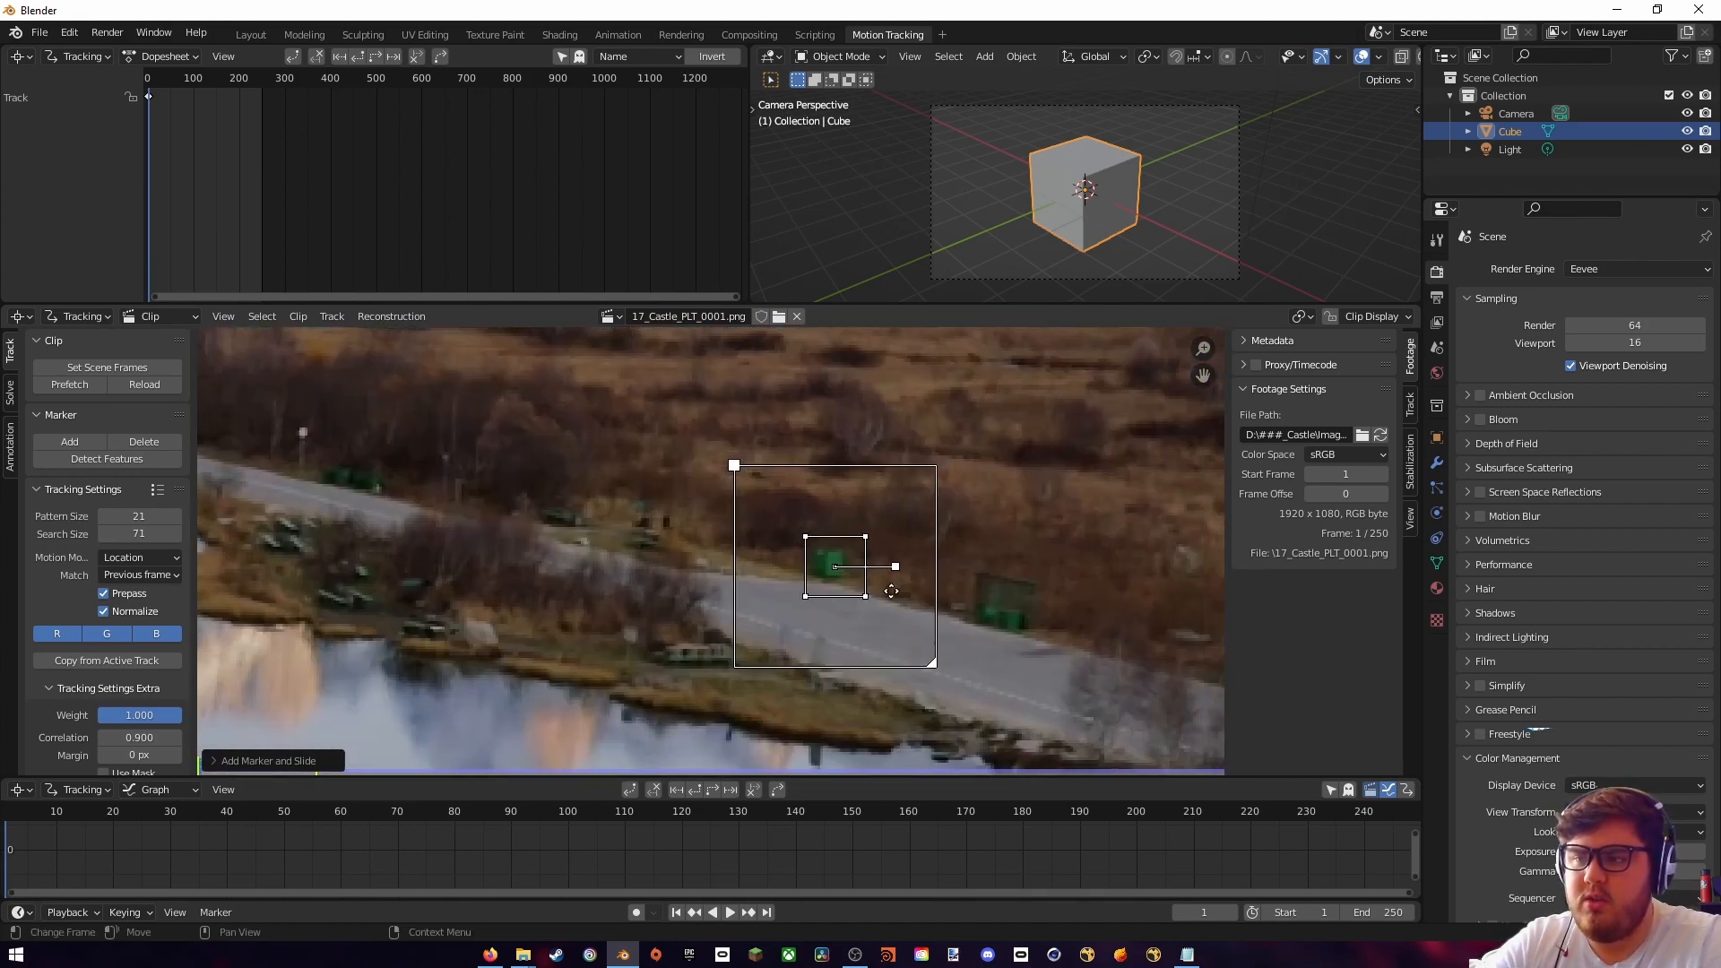
middle_drag(892, 591, 853, 606)
scroll(773, 593, down, 4)
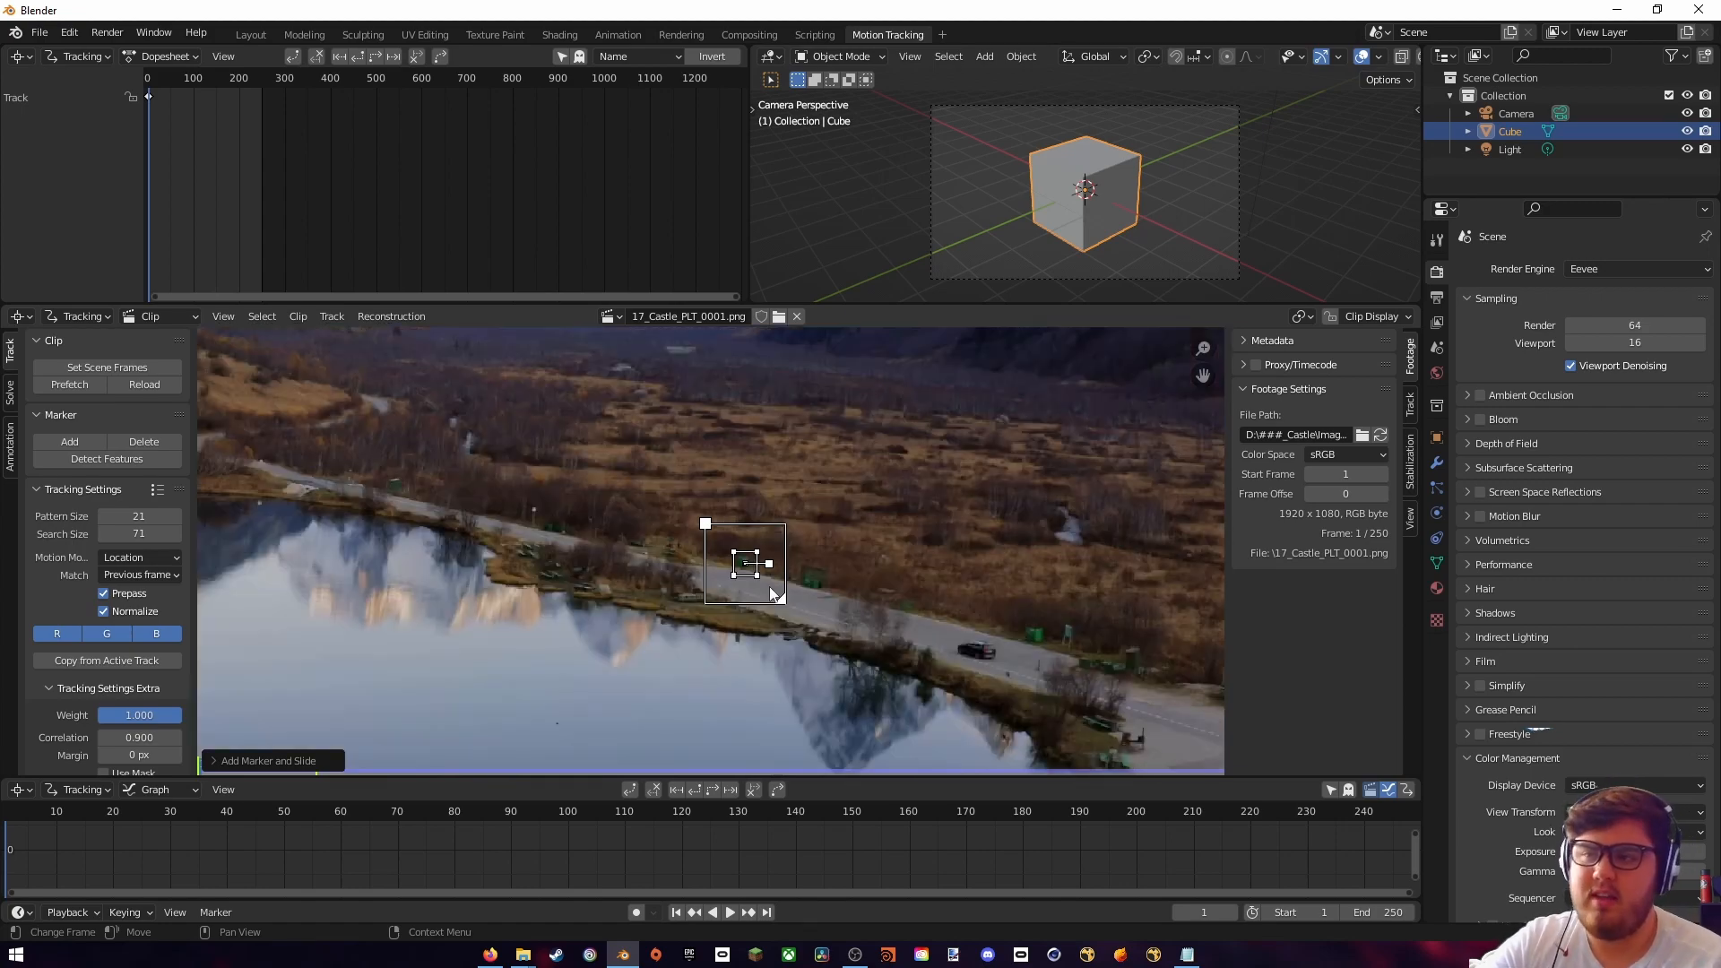
scroll(773, 570, up, 3)
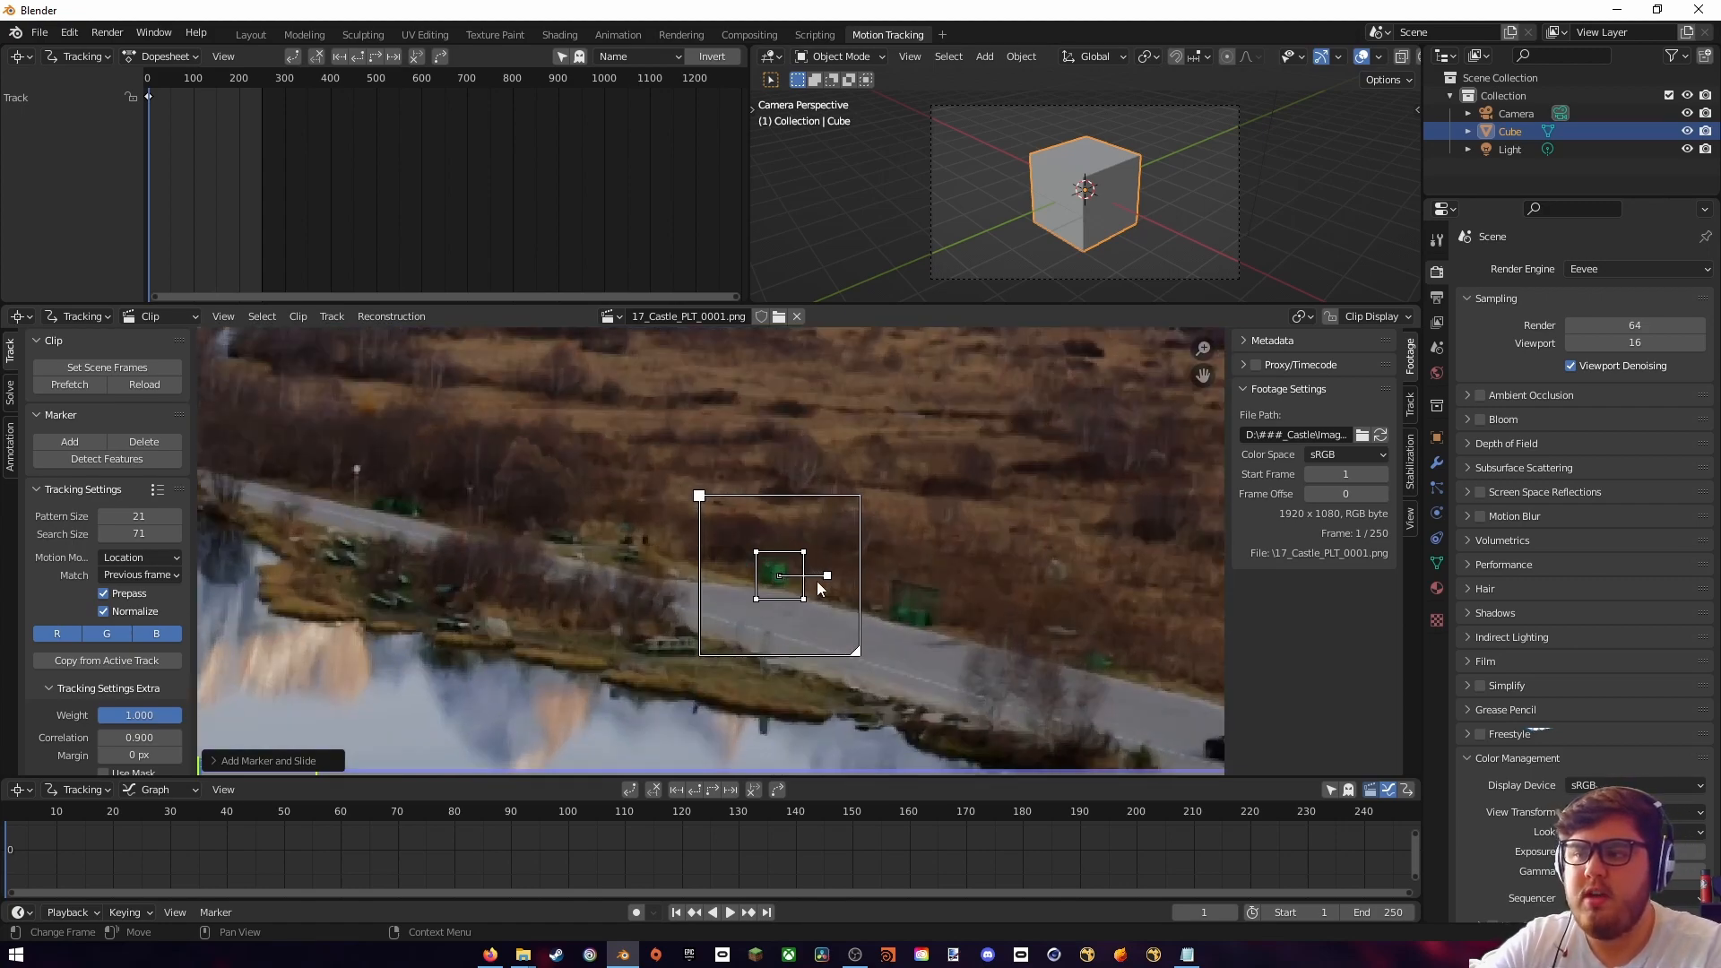
scroll(817, 579, down, 3)
scroll(817, 579, down, 3)
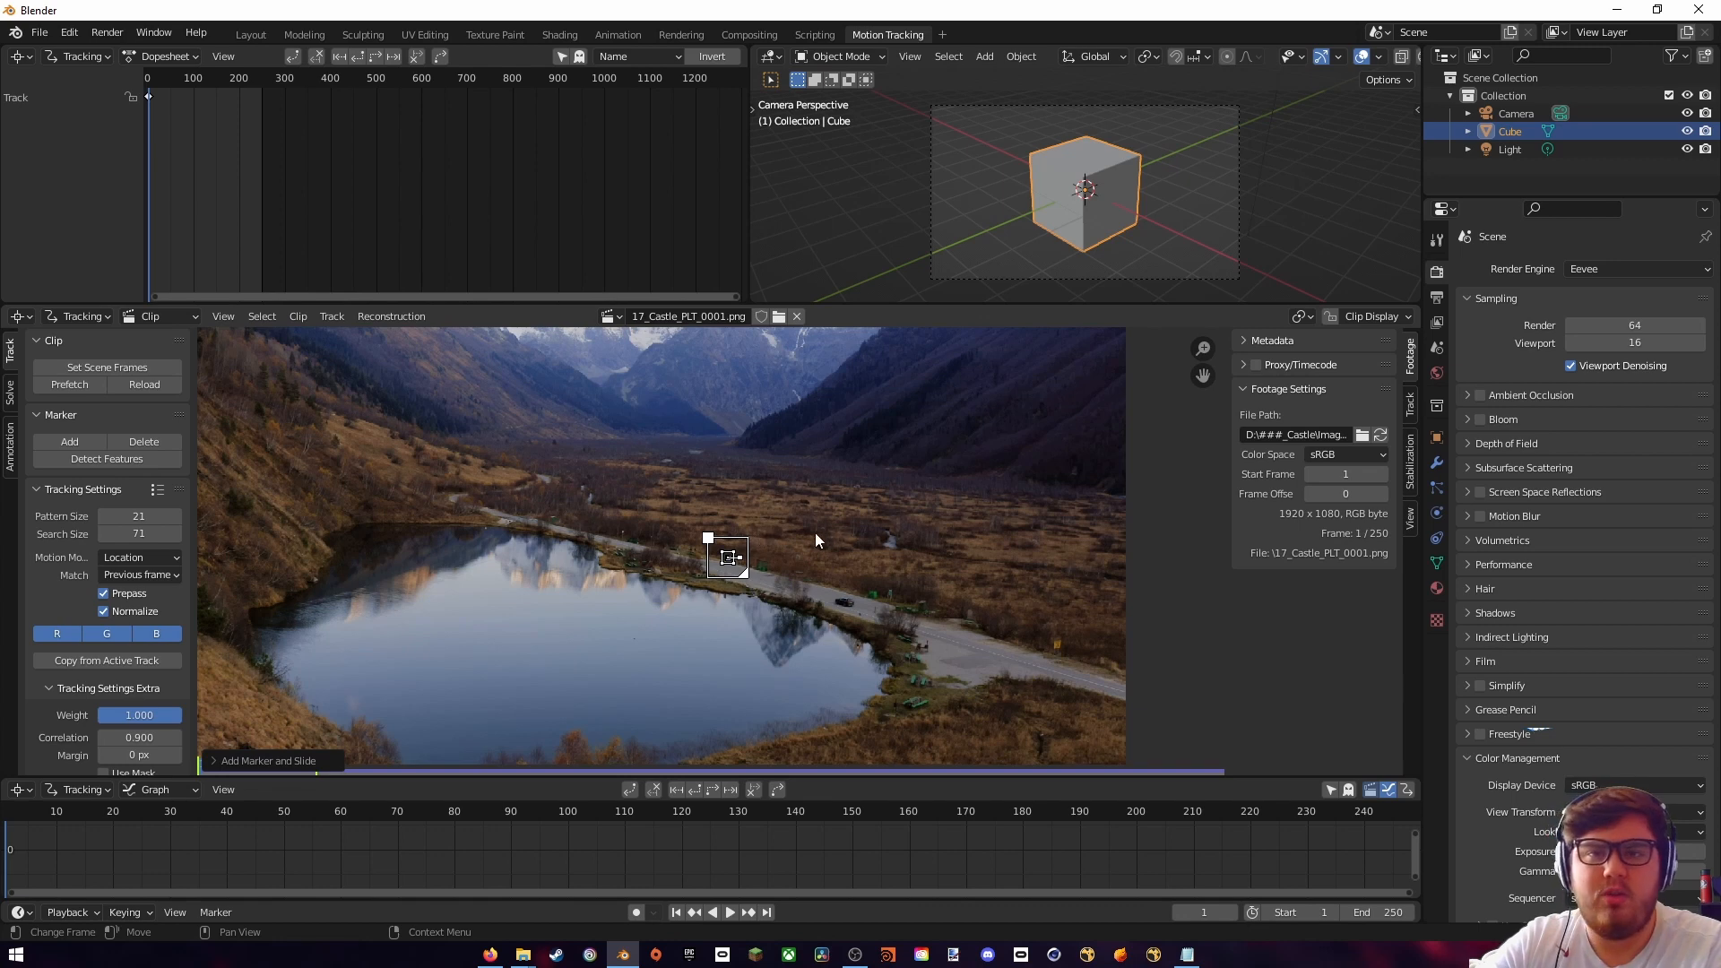
- Delete the manually placed marker and run Detect Features on the first frame
key(x)
click(754, 521)
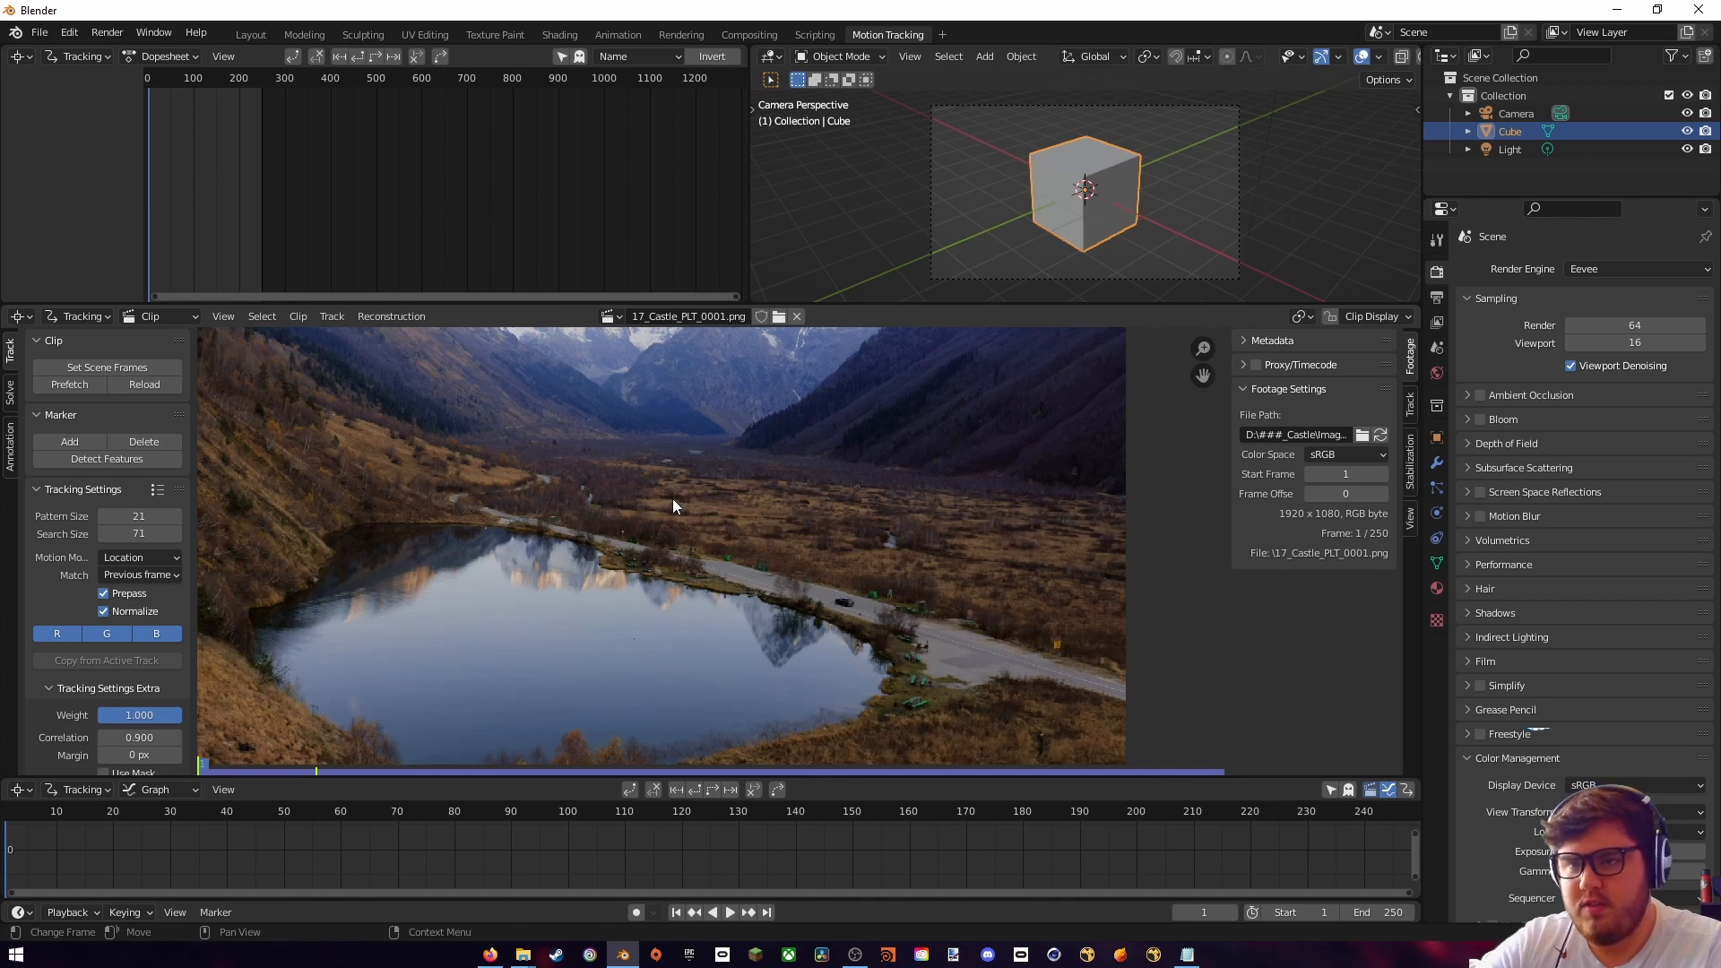
click(110, 459)
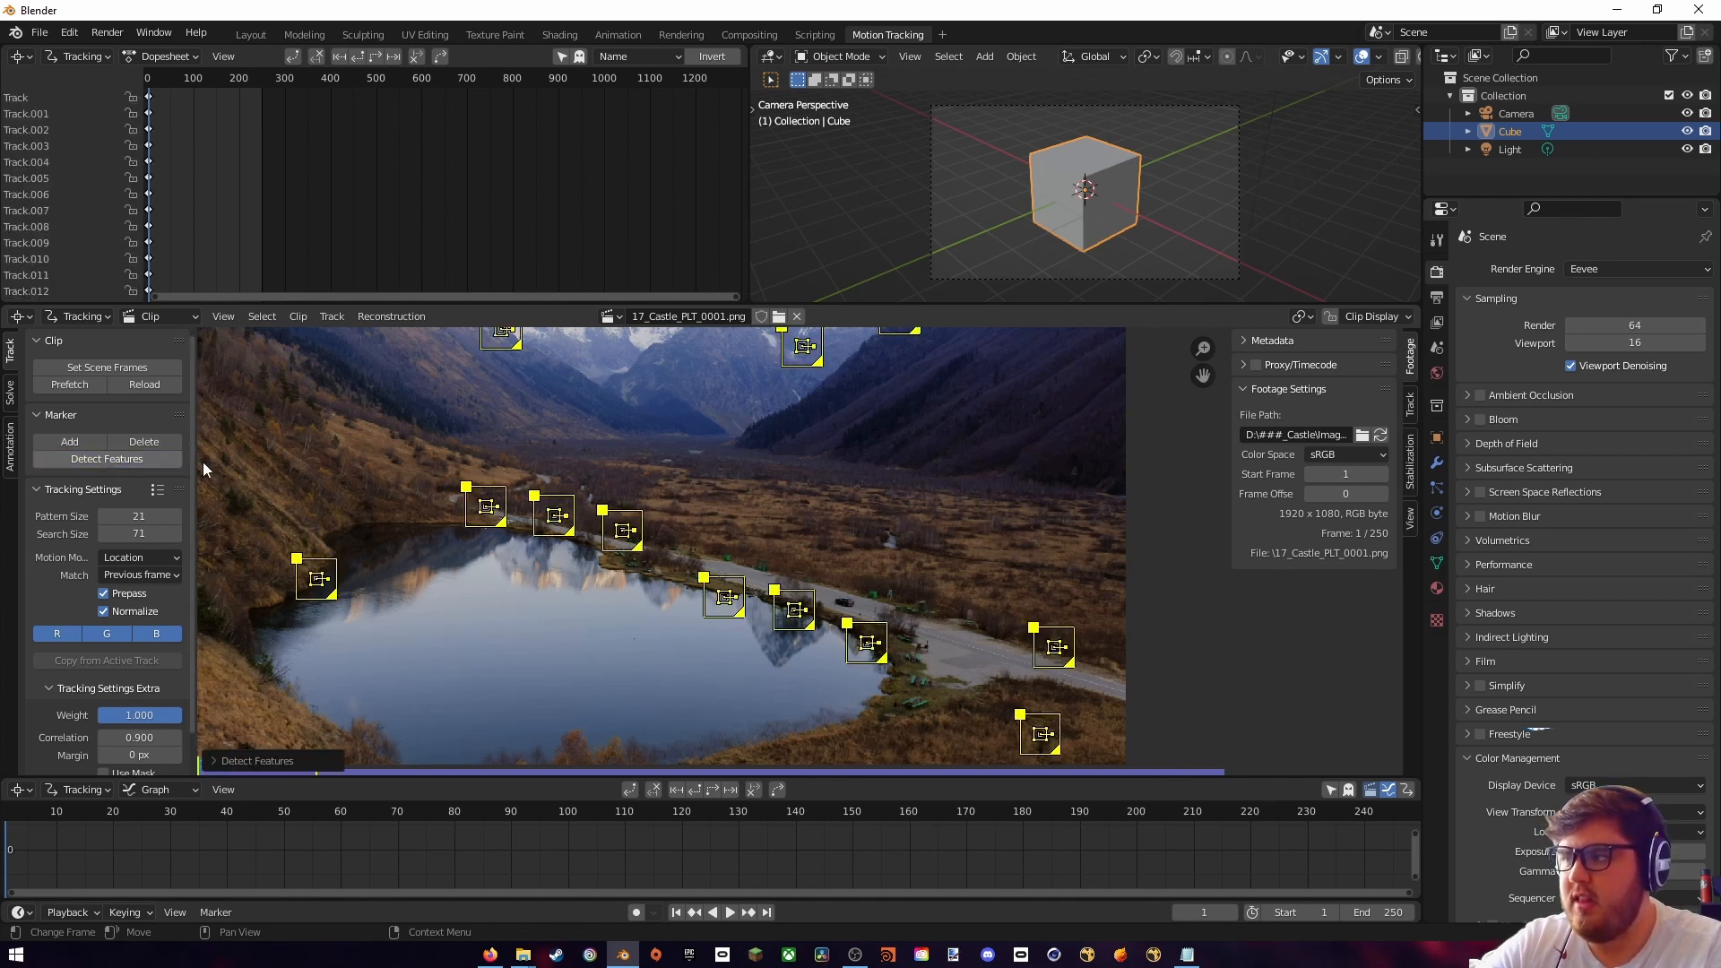
- Set the feature detection threshold to 0.01 and the distance to 80
click(217, 761)
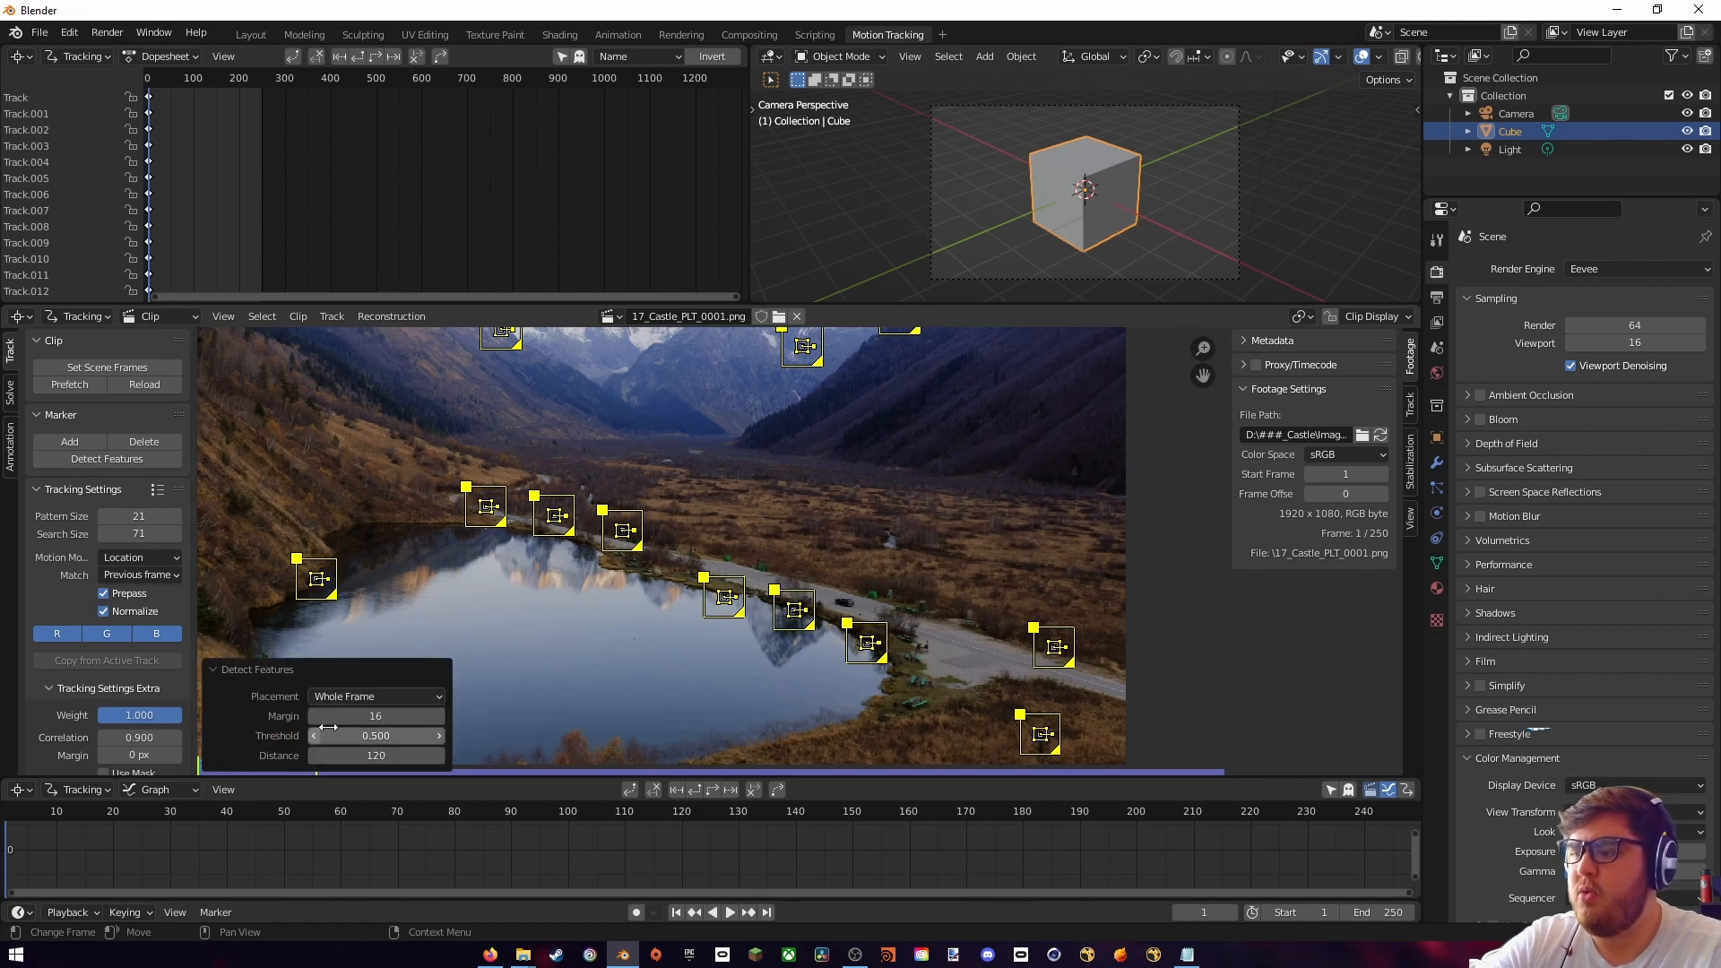
click(376, 736)
text(.0)
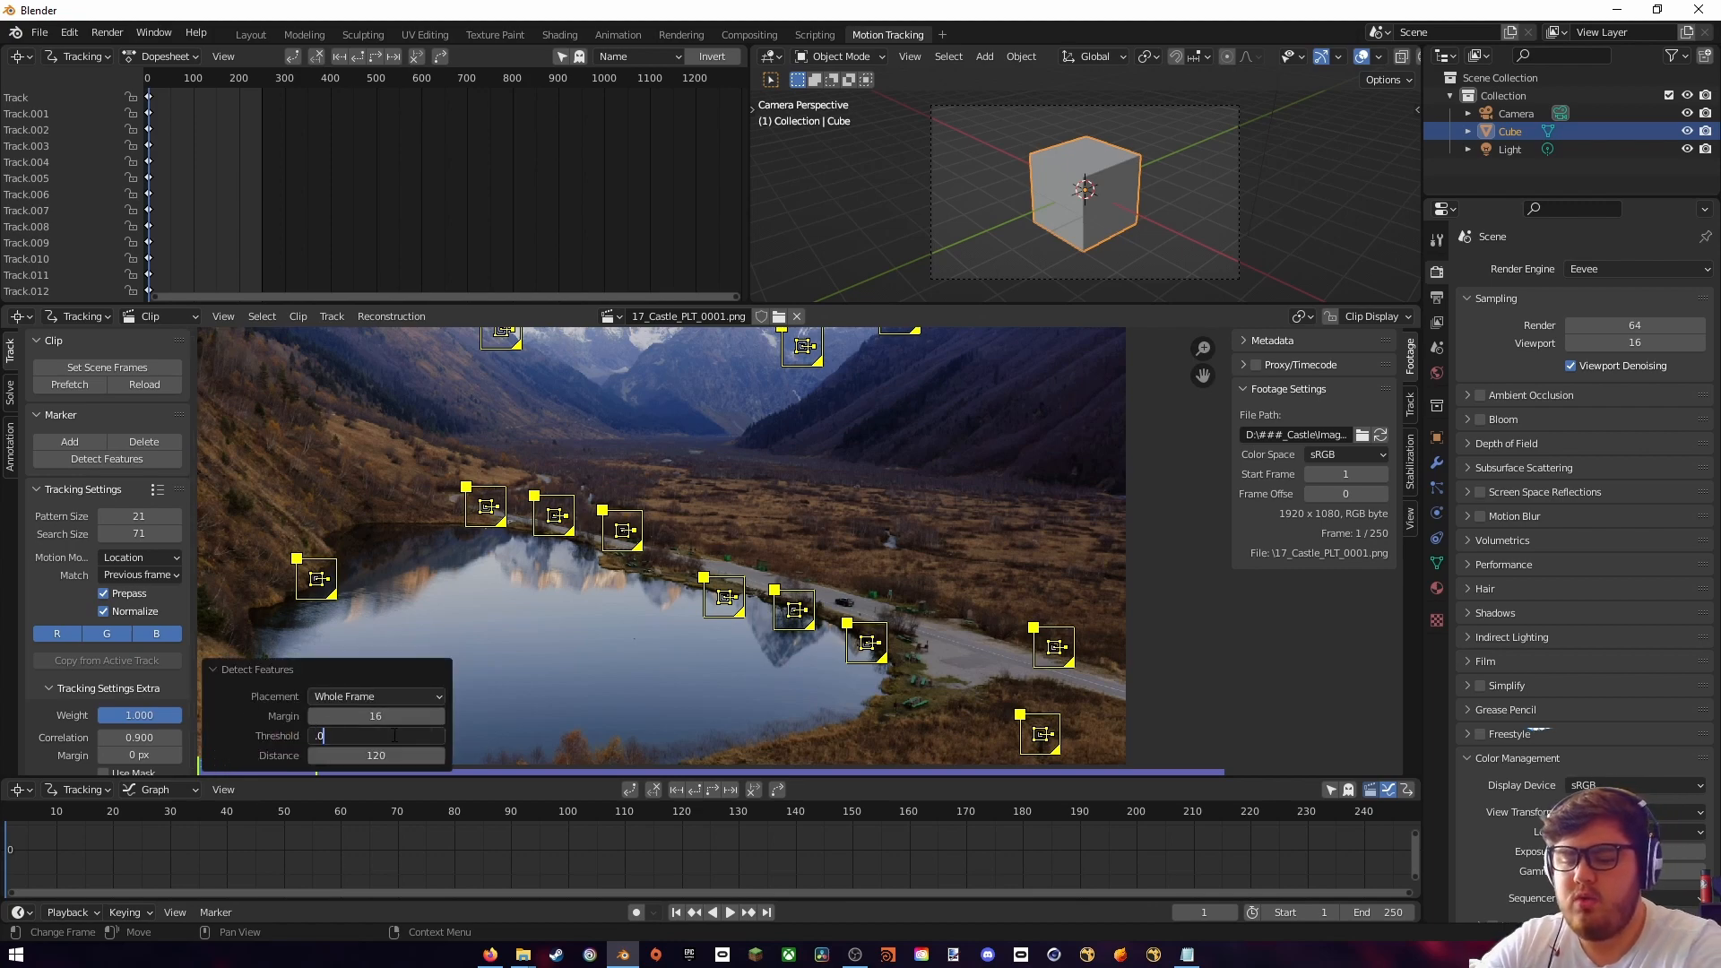
text(1)
key(Return)
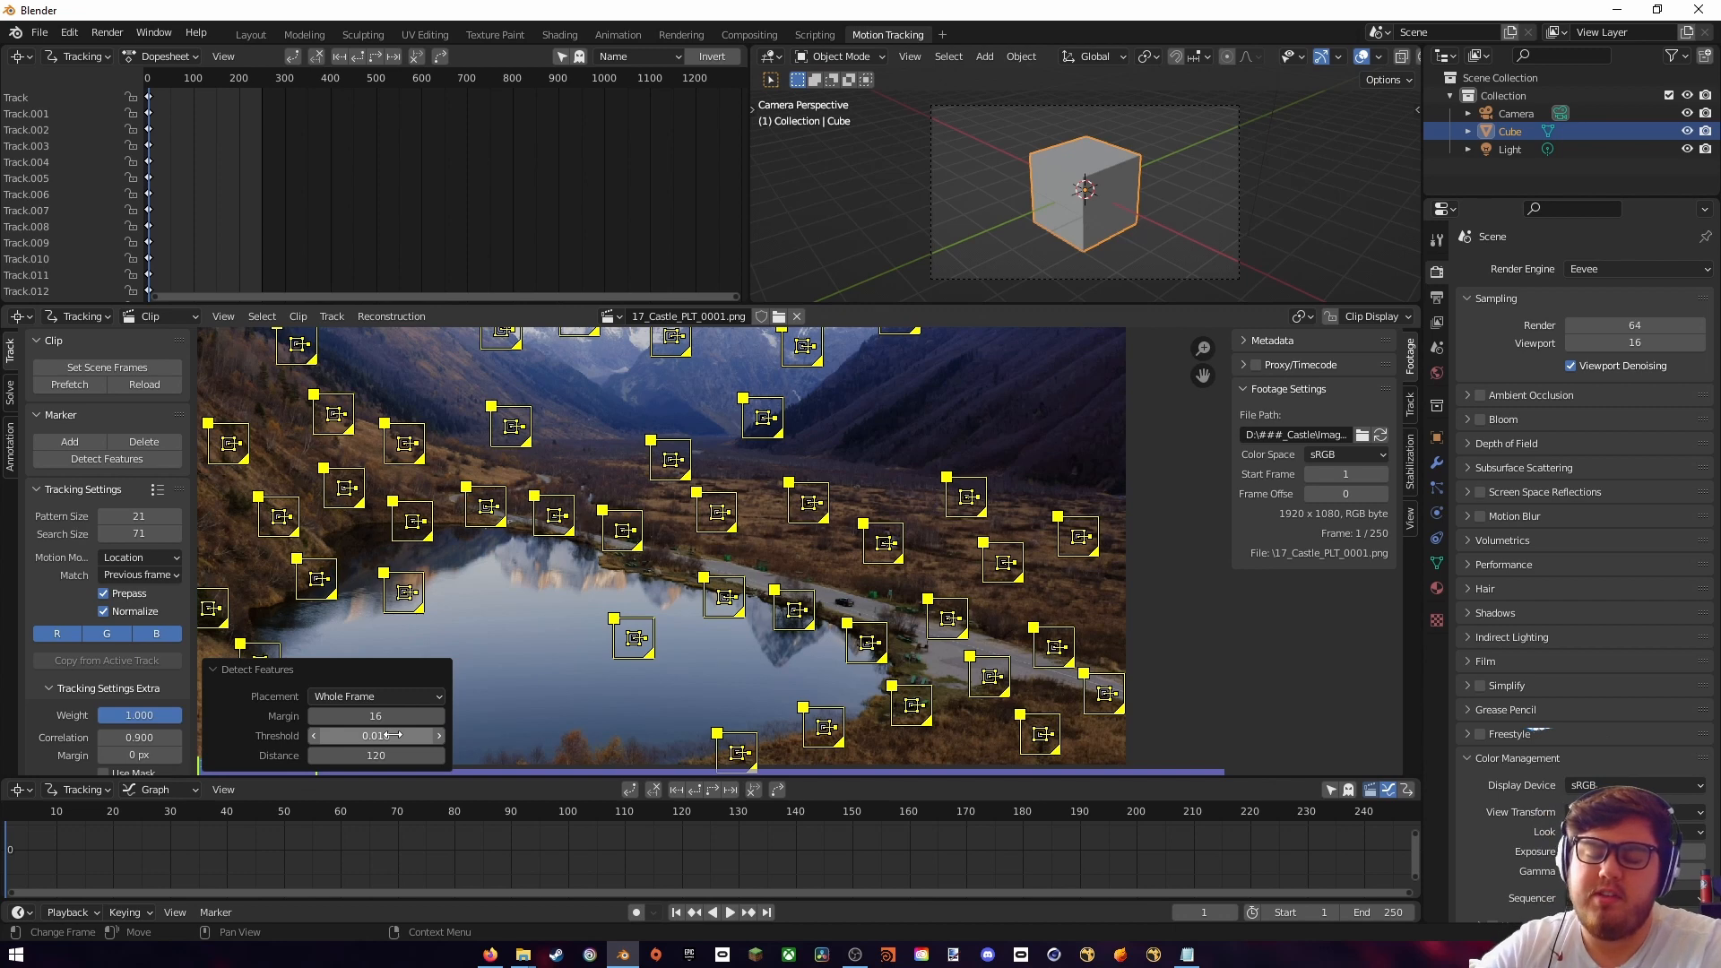
click(389, 755)
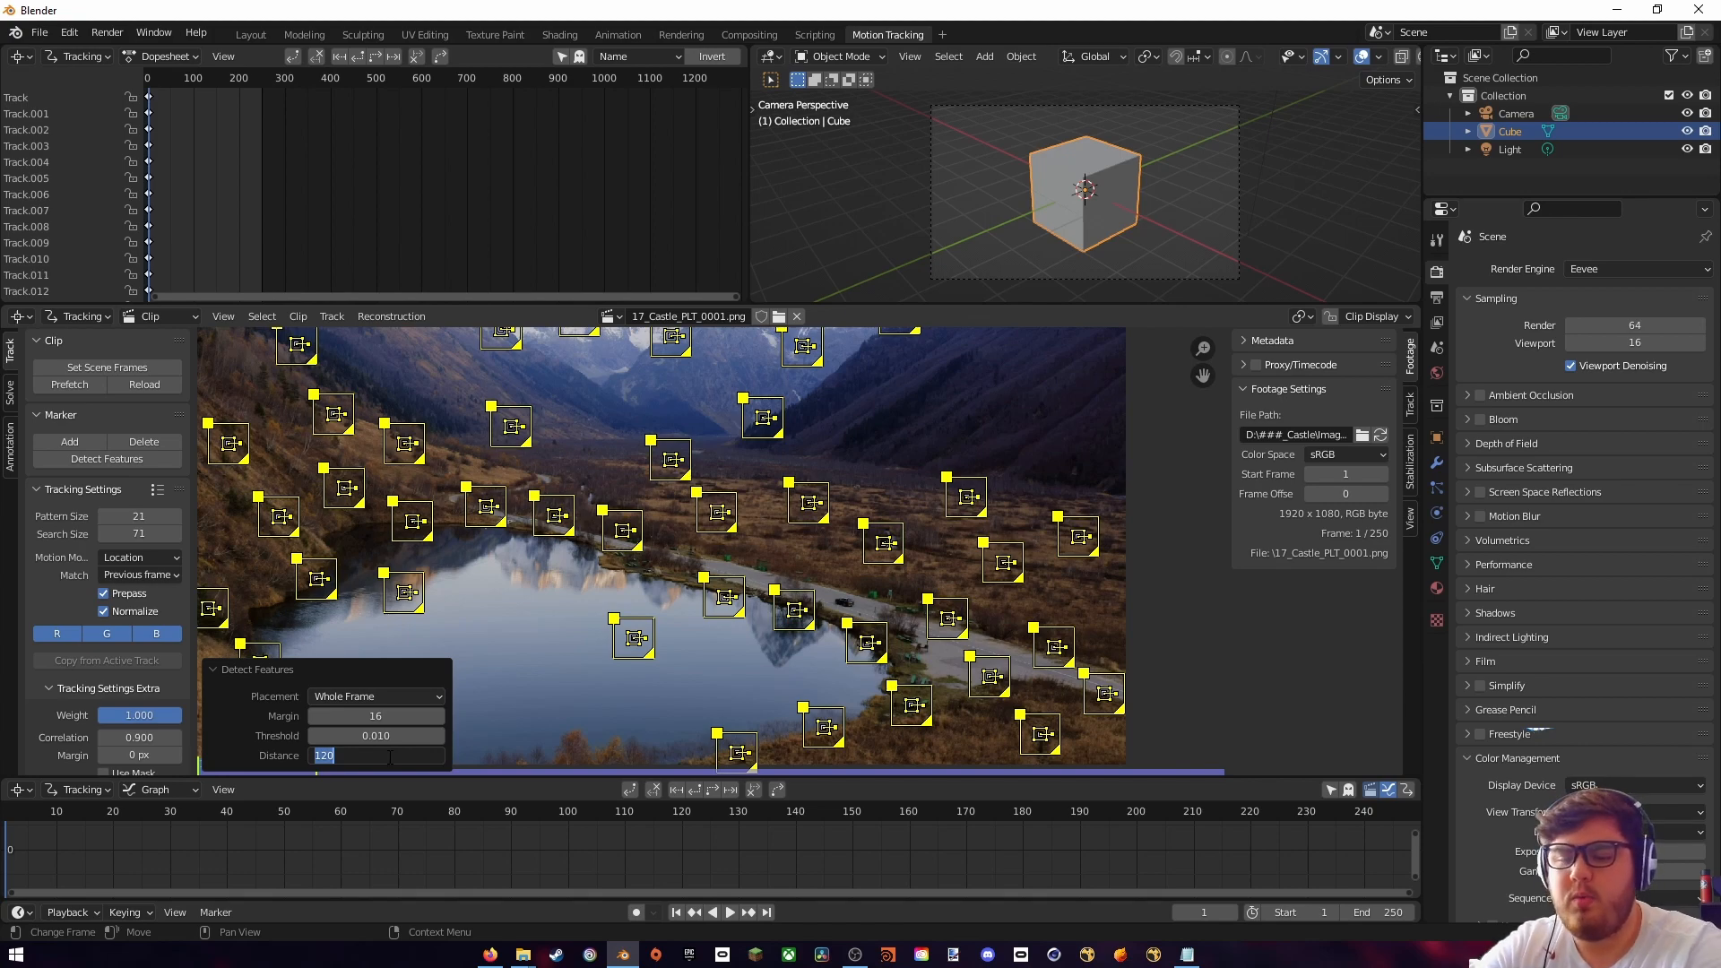
text(80)
key(Return)
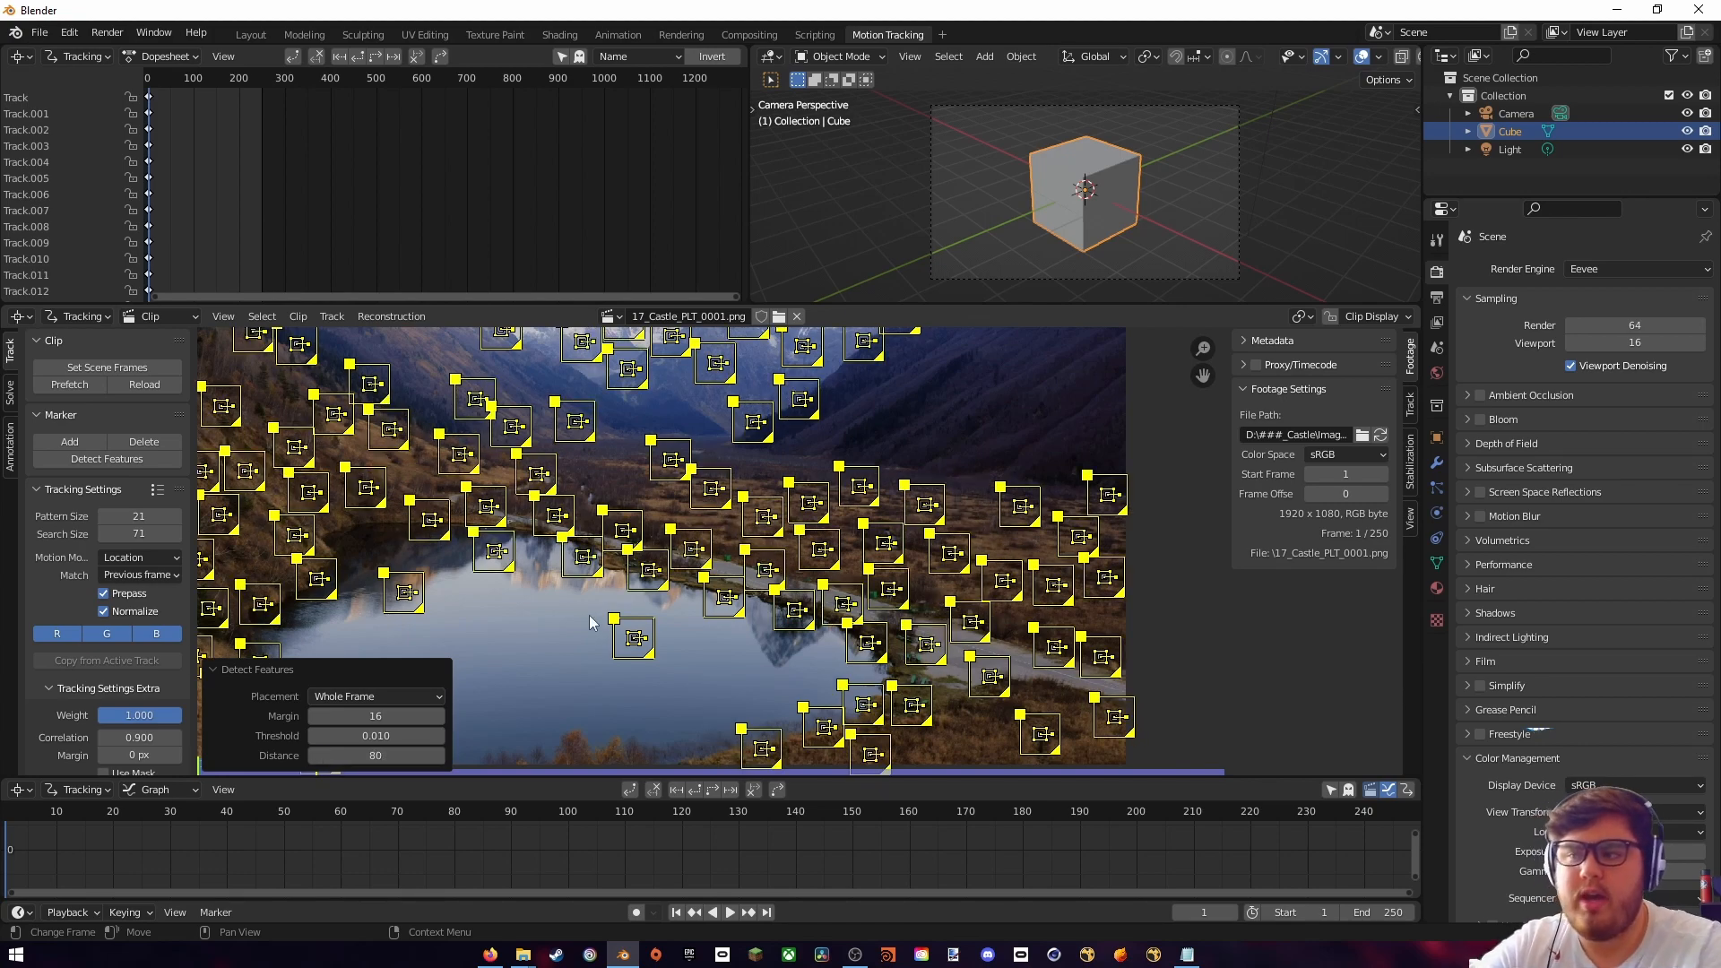
- Track all detected markers forward to frame 250 and fit the tracking curves in the graph
scroll(682, 607, down, 2)
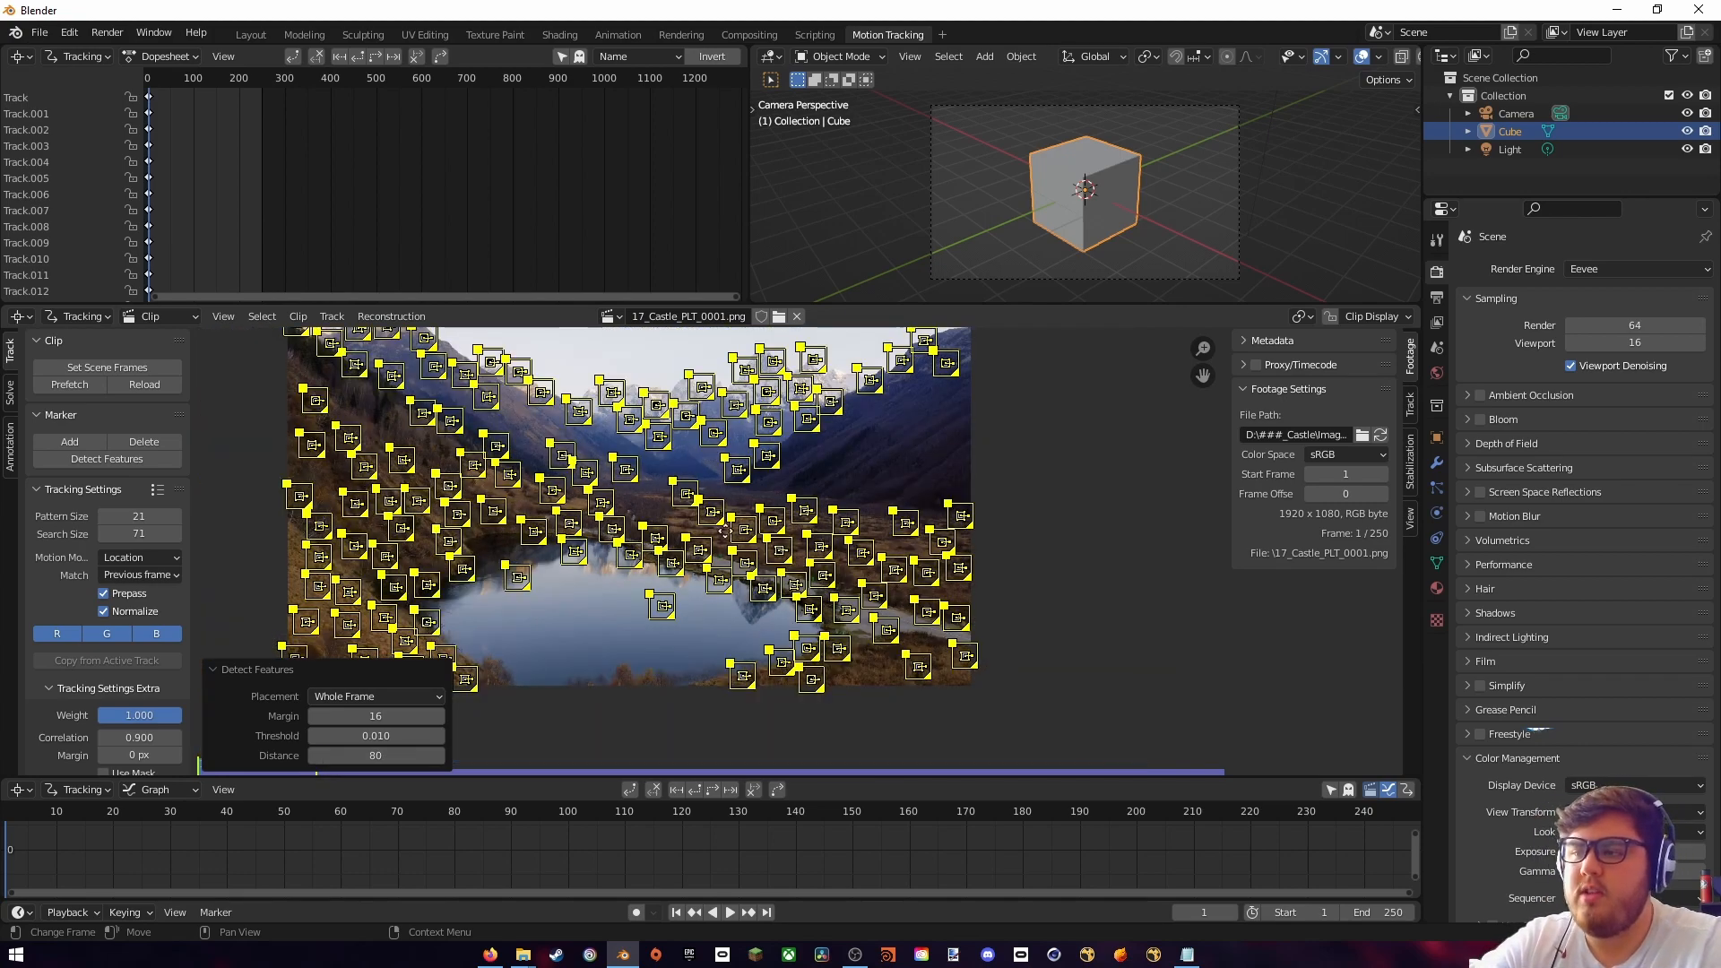
middle_drag(721, 527, 791, 549)
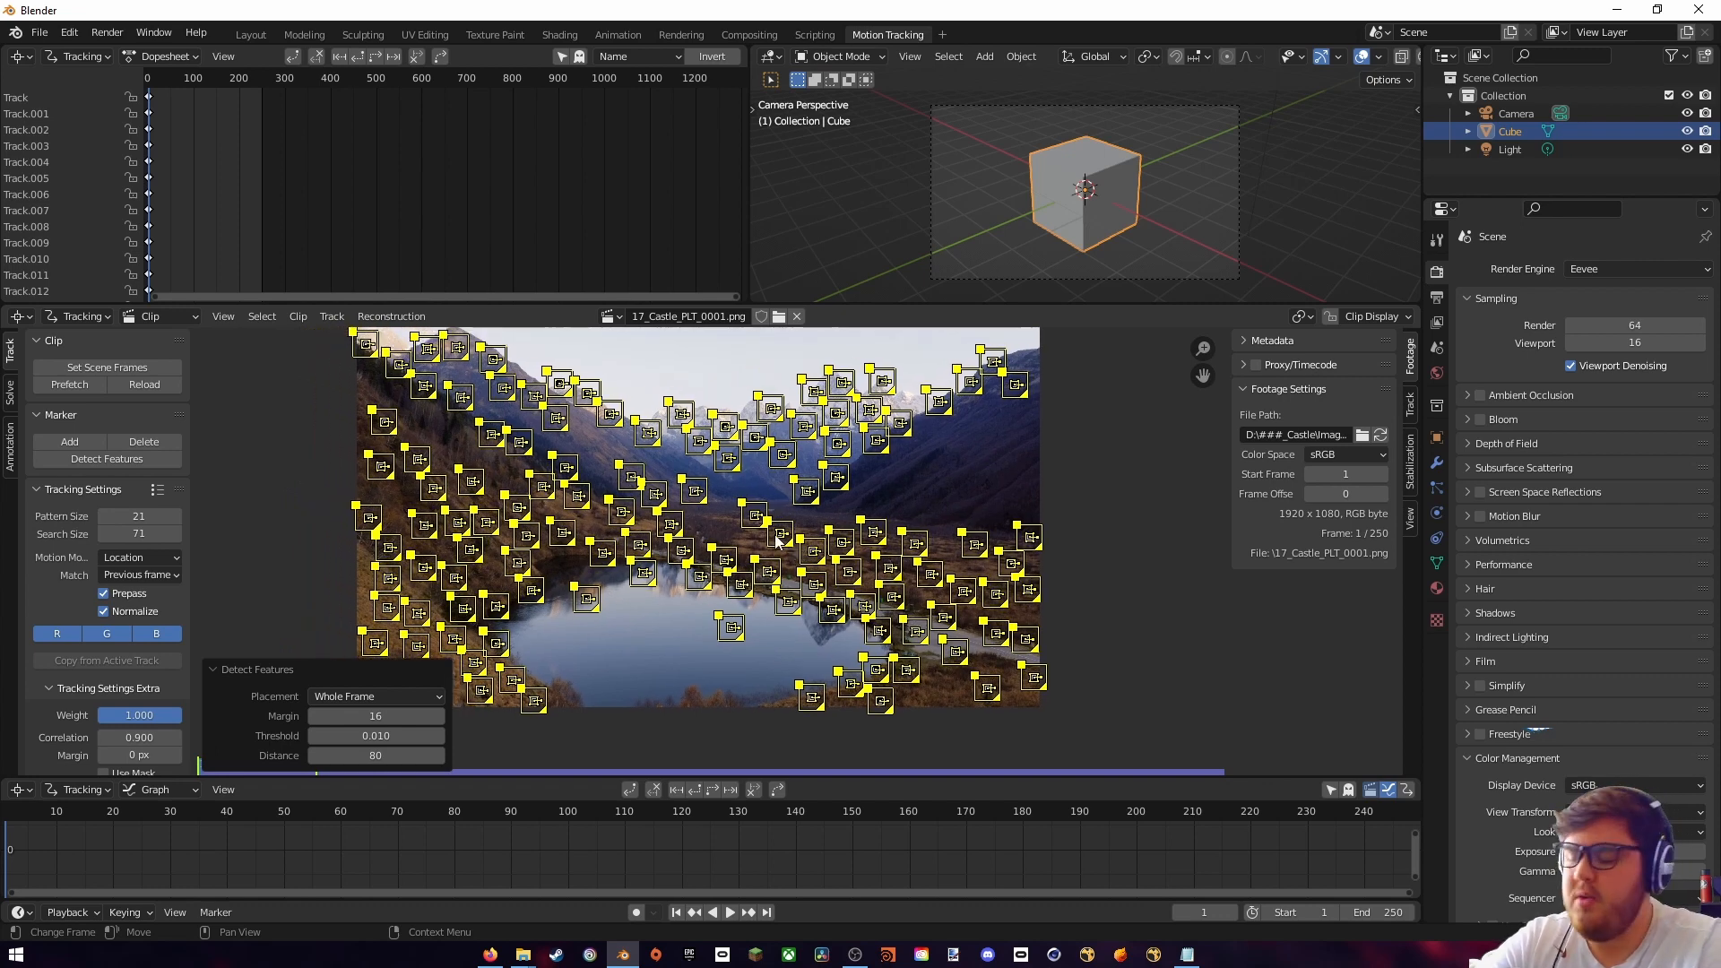
key(ctrl+t)
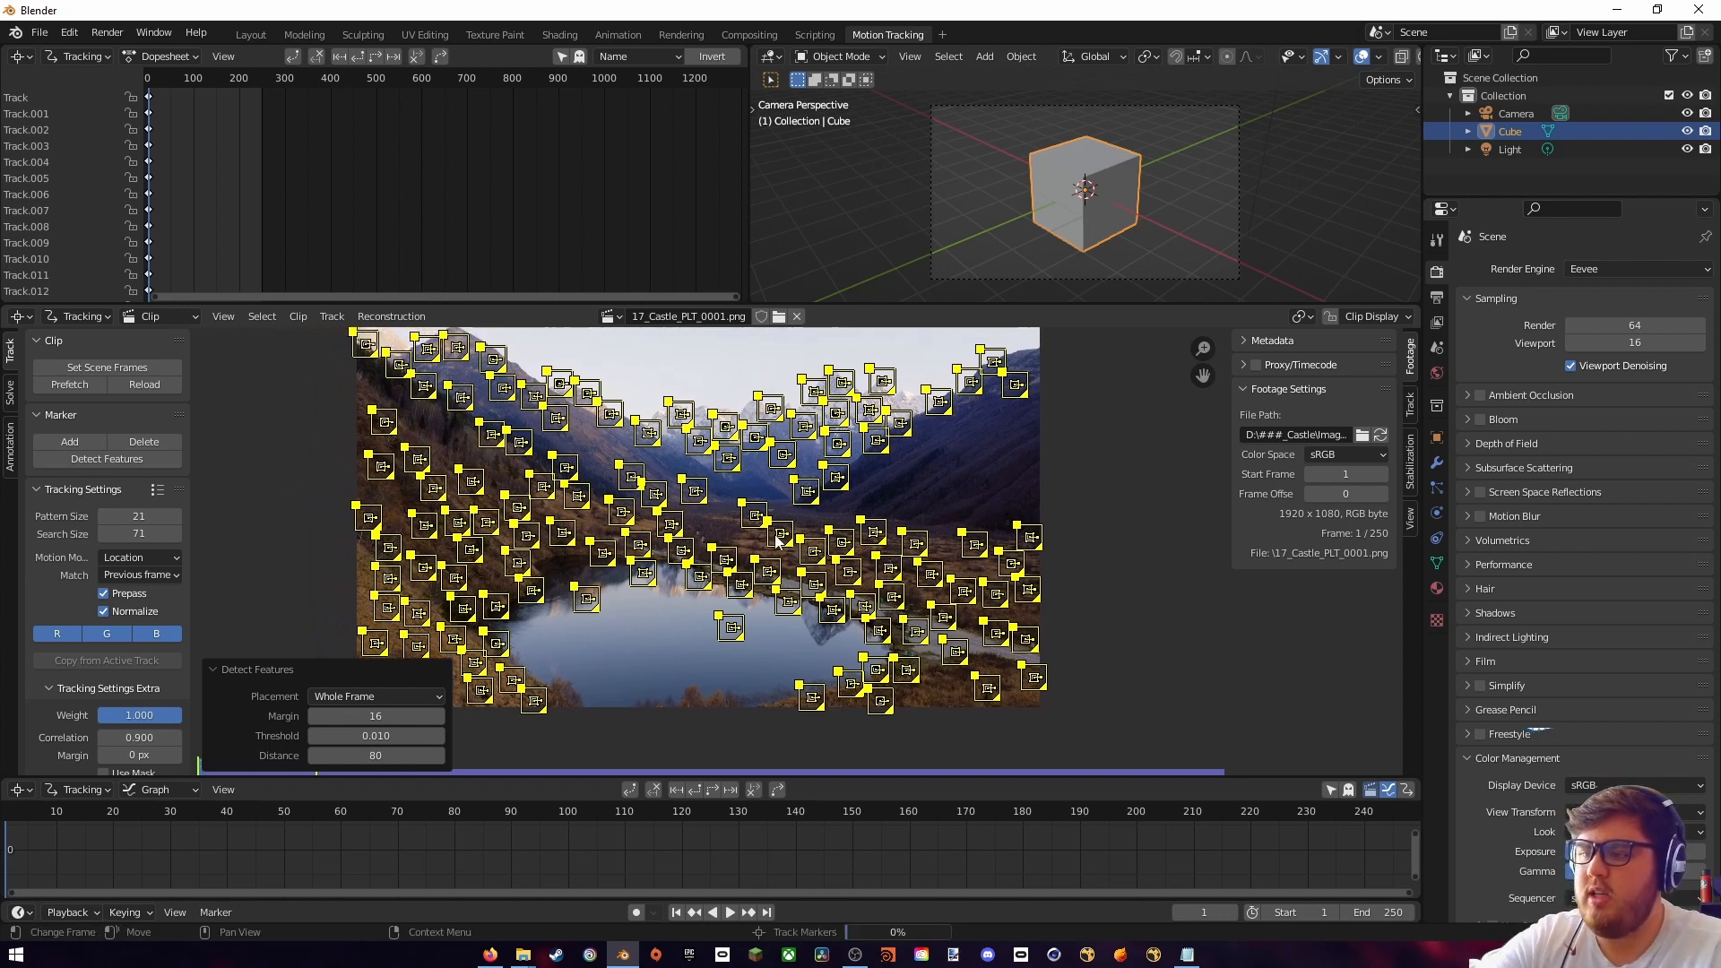
key(Home)
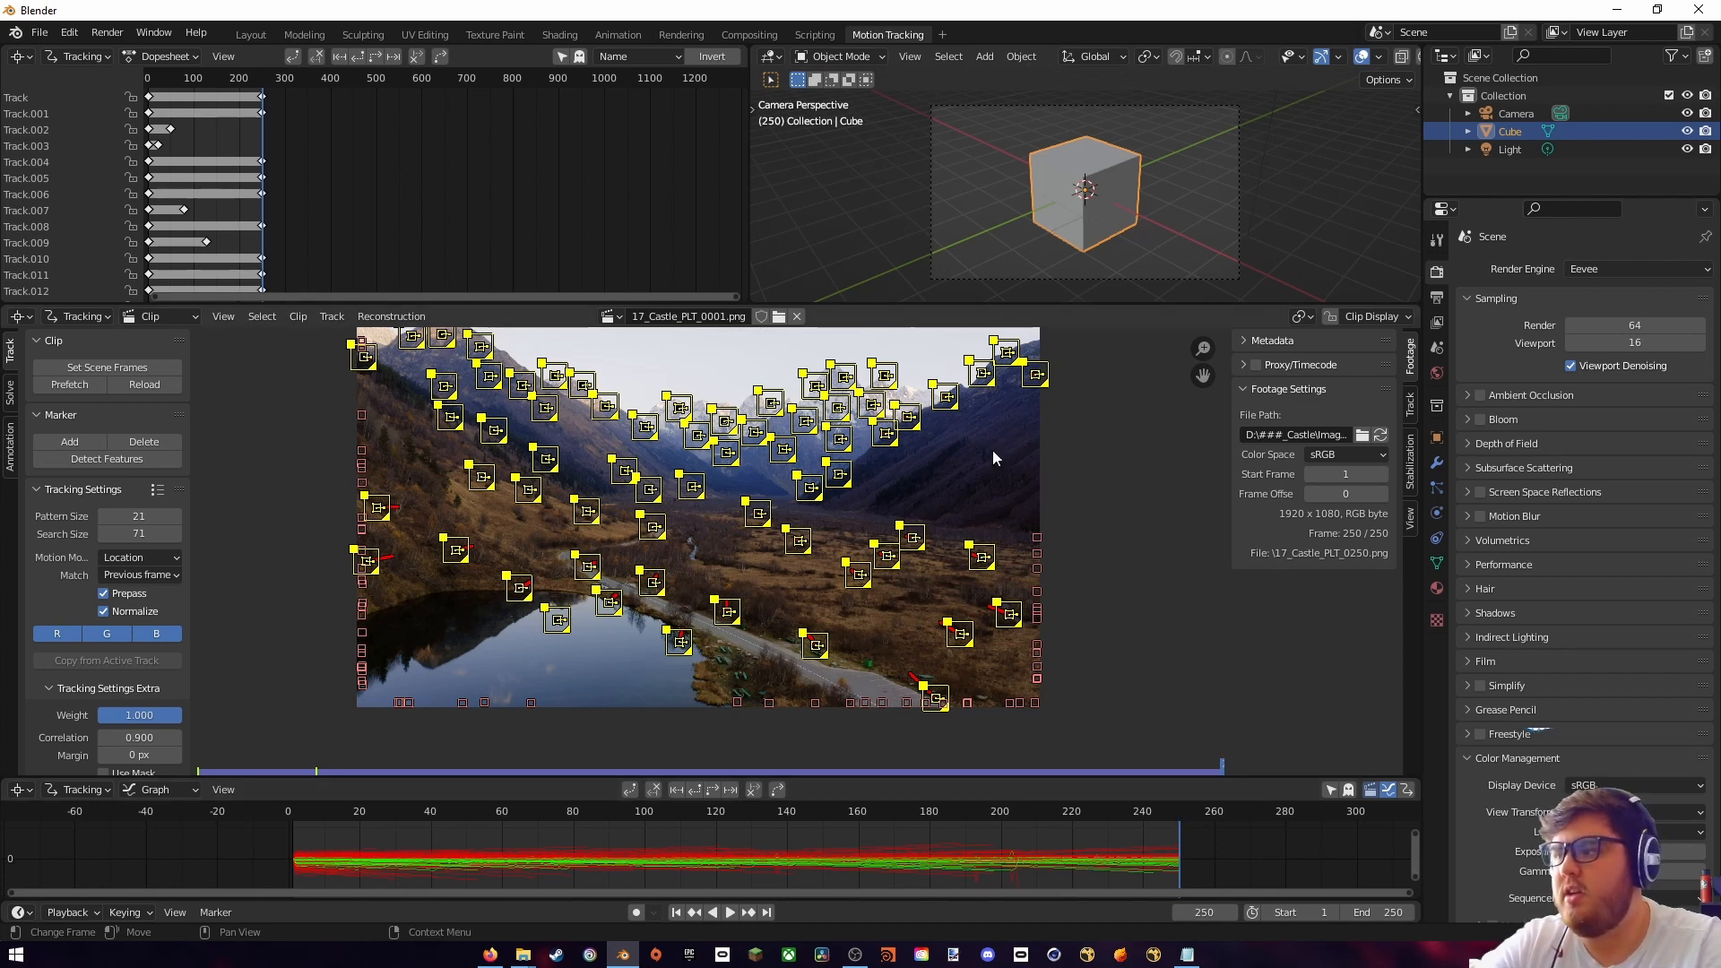
- Detect features again on frame 250 and track the markers backward to frame 1
click(112, 462)
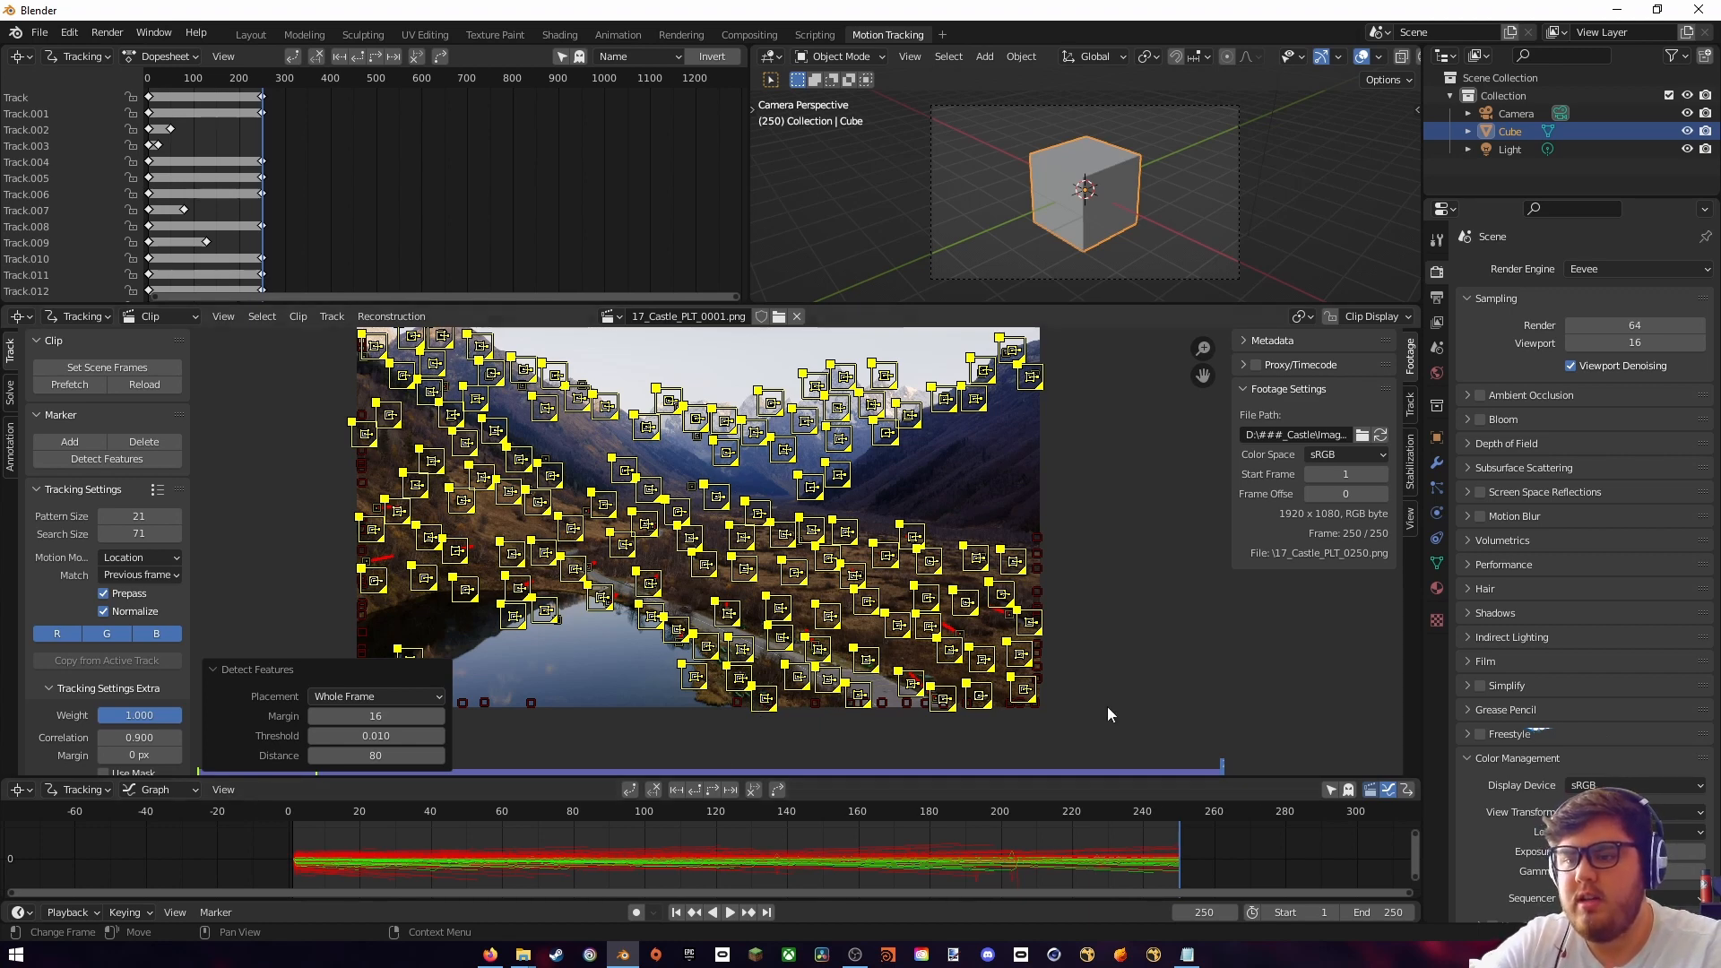
click(696, 791)
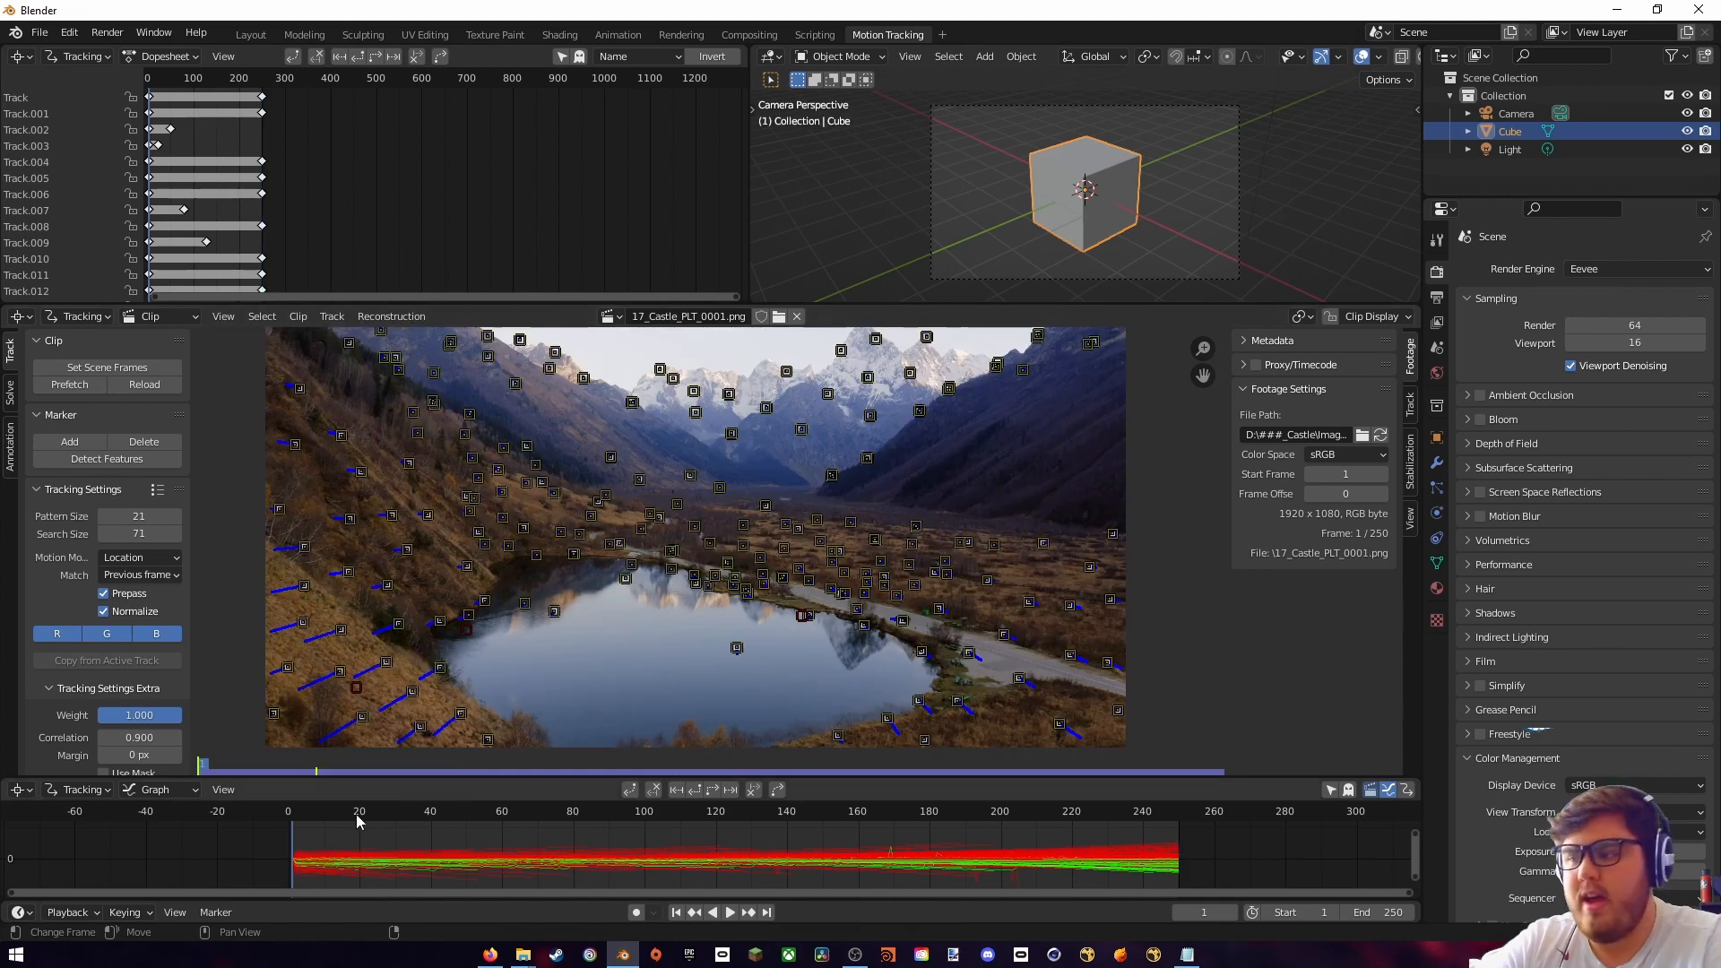
- Scrub the tracked clip to frame 111 to check how the markers follow the footage
mouse_move(329, 815)
mouse_down()
mouse_move(627, 803)
mouse_move(875, 814)
mouse_move(566, 819)
mouse_move(944, 819)
mouse_move(643, 815)
mouse_move(684, 816)
mouse_up()
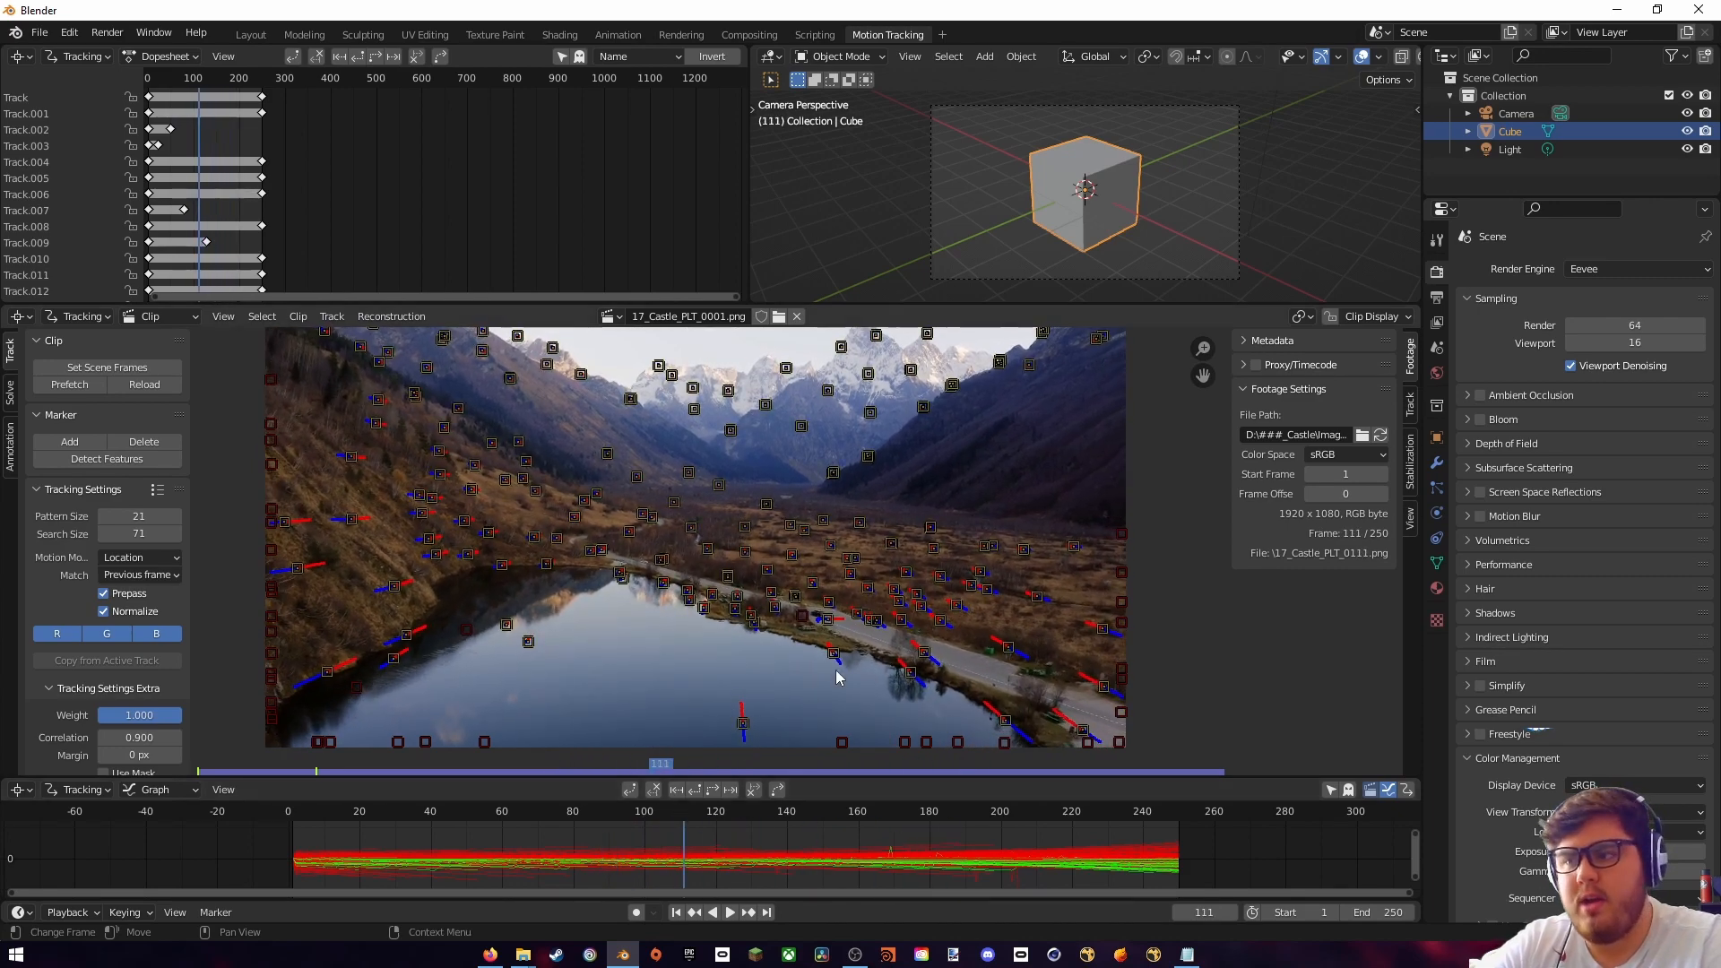
- Delete the tracking marker that follows the moving car on the lakeside road
scroll(897, 628, up, 5)
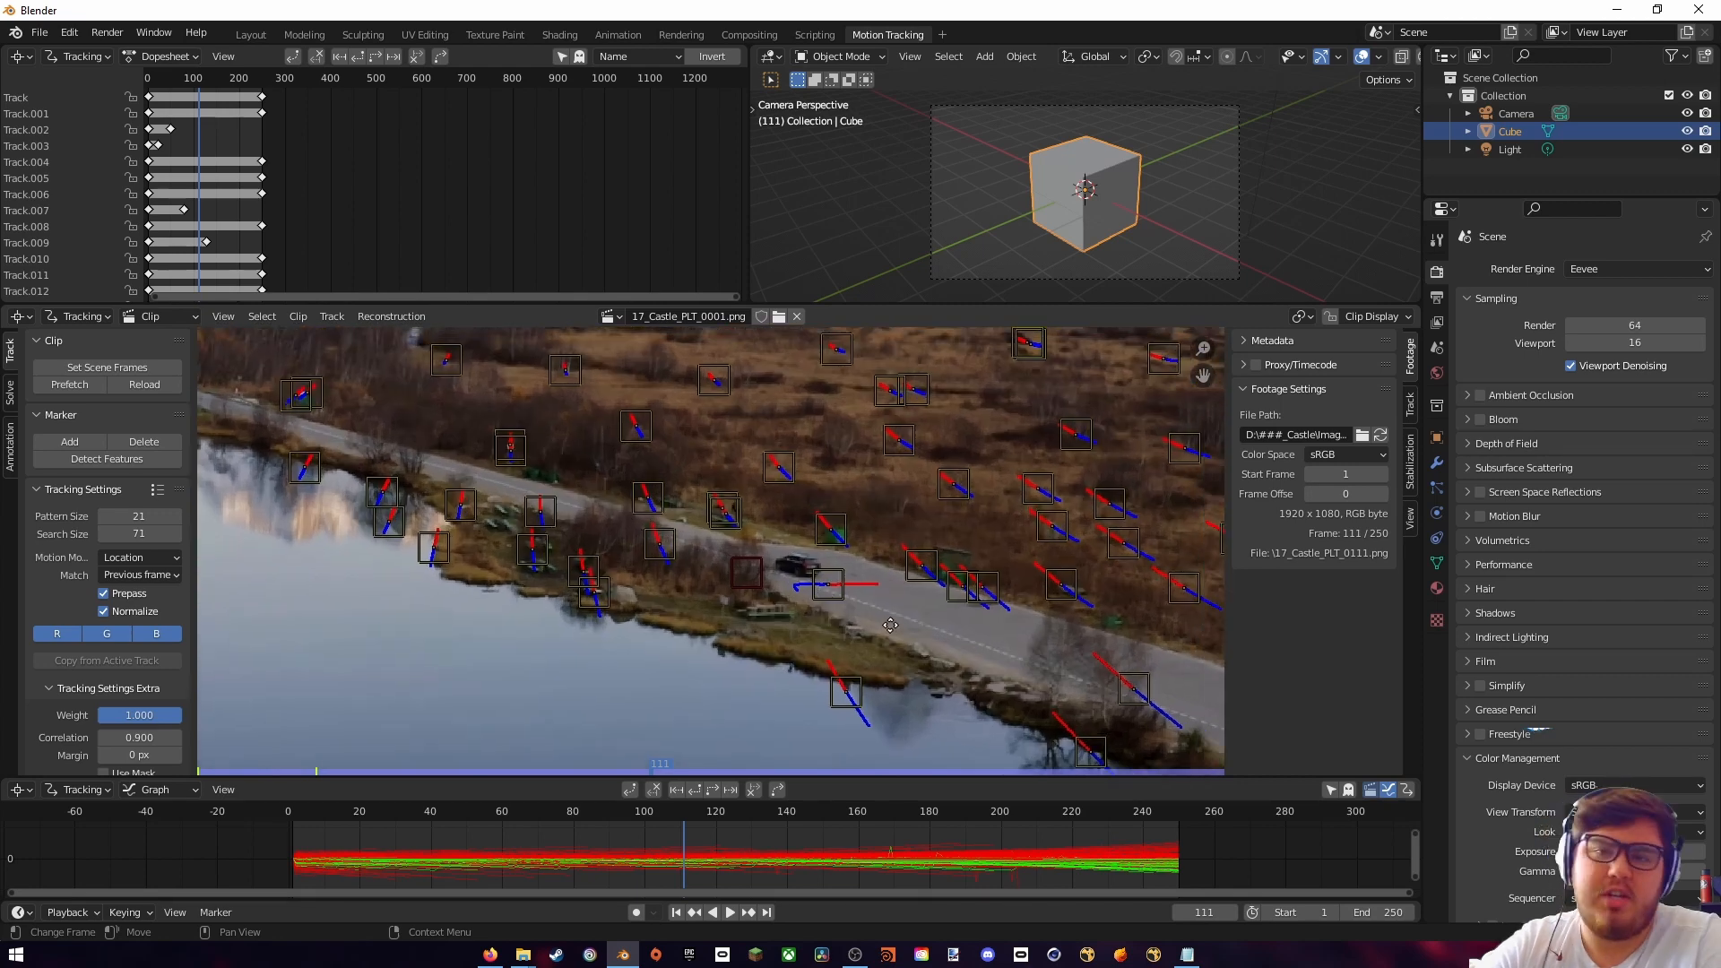
mouse_move(681, 818)
mouse_down()
mouse_move(534, 822)
mouse_move(652, 810)
mouse_up()
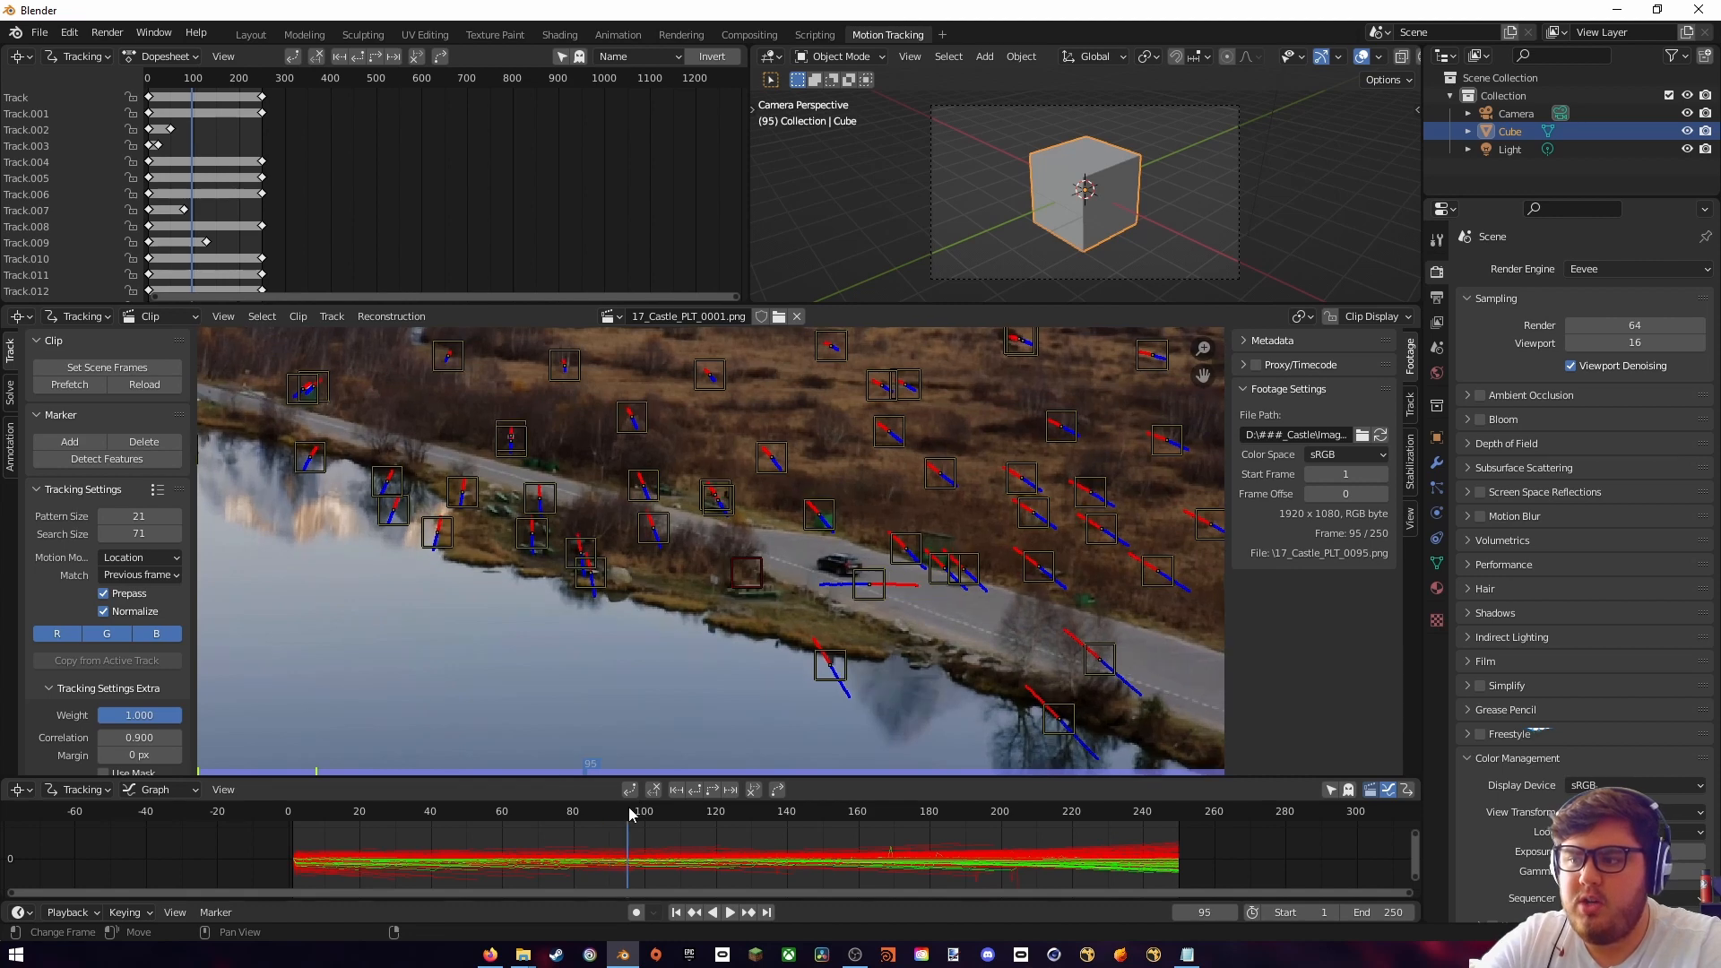
click(845, 603)
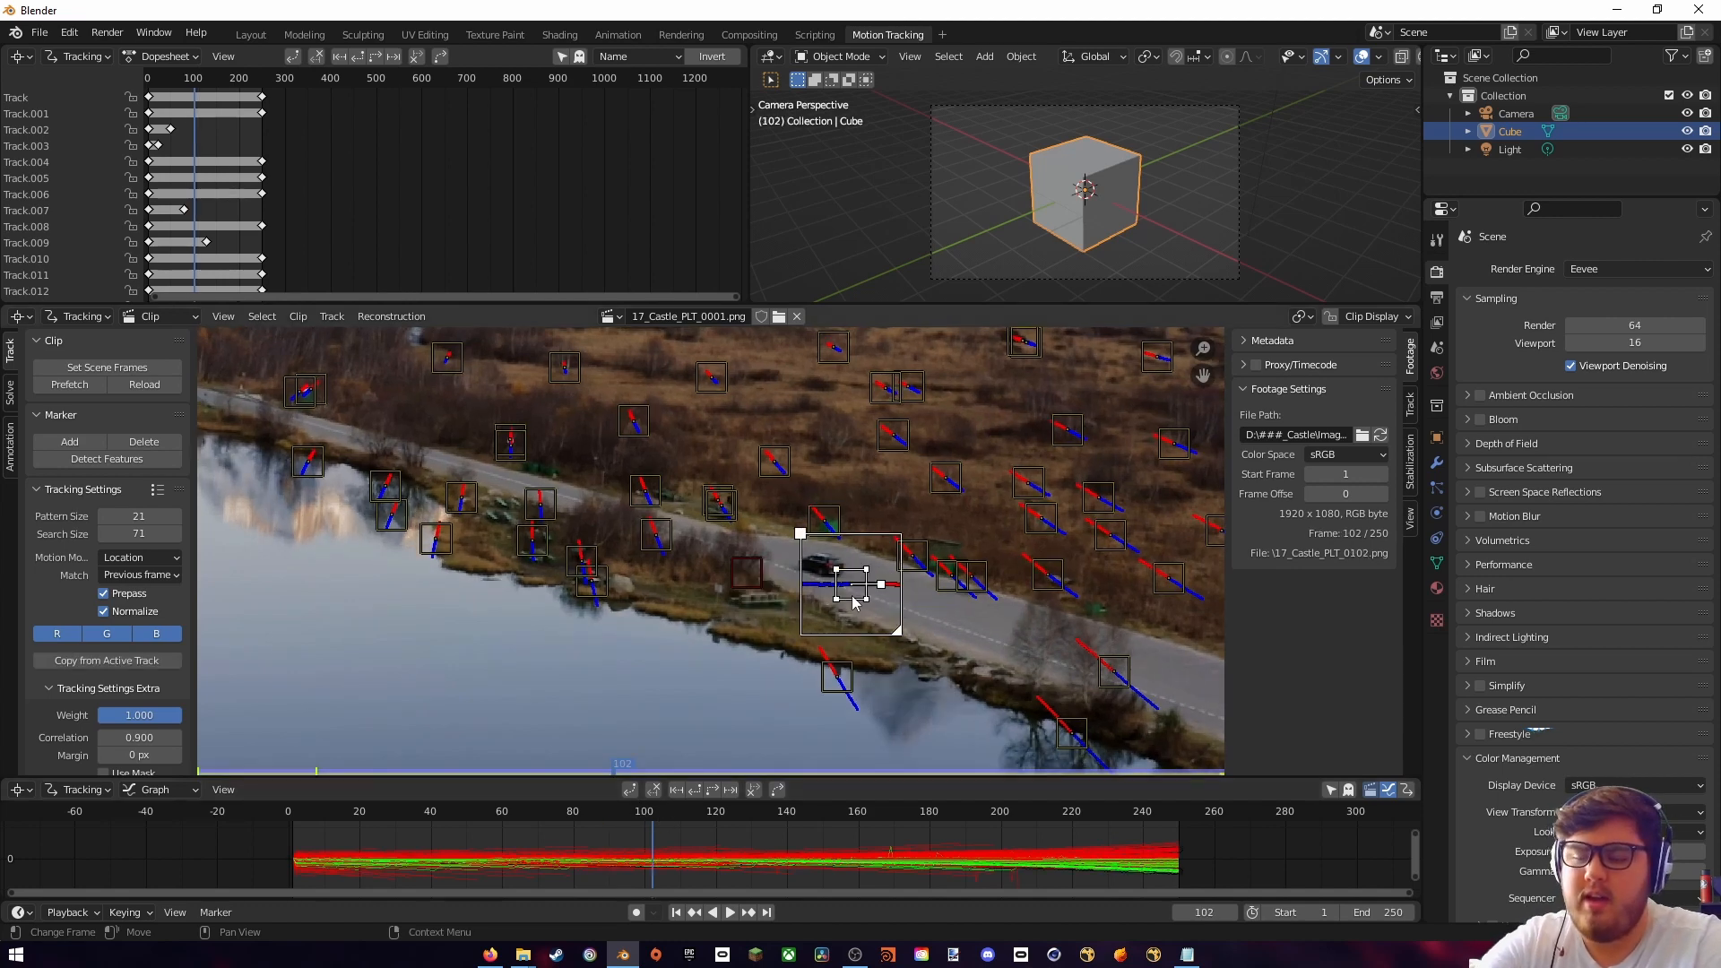
key(x)
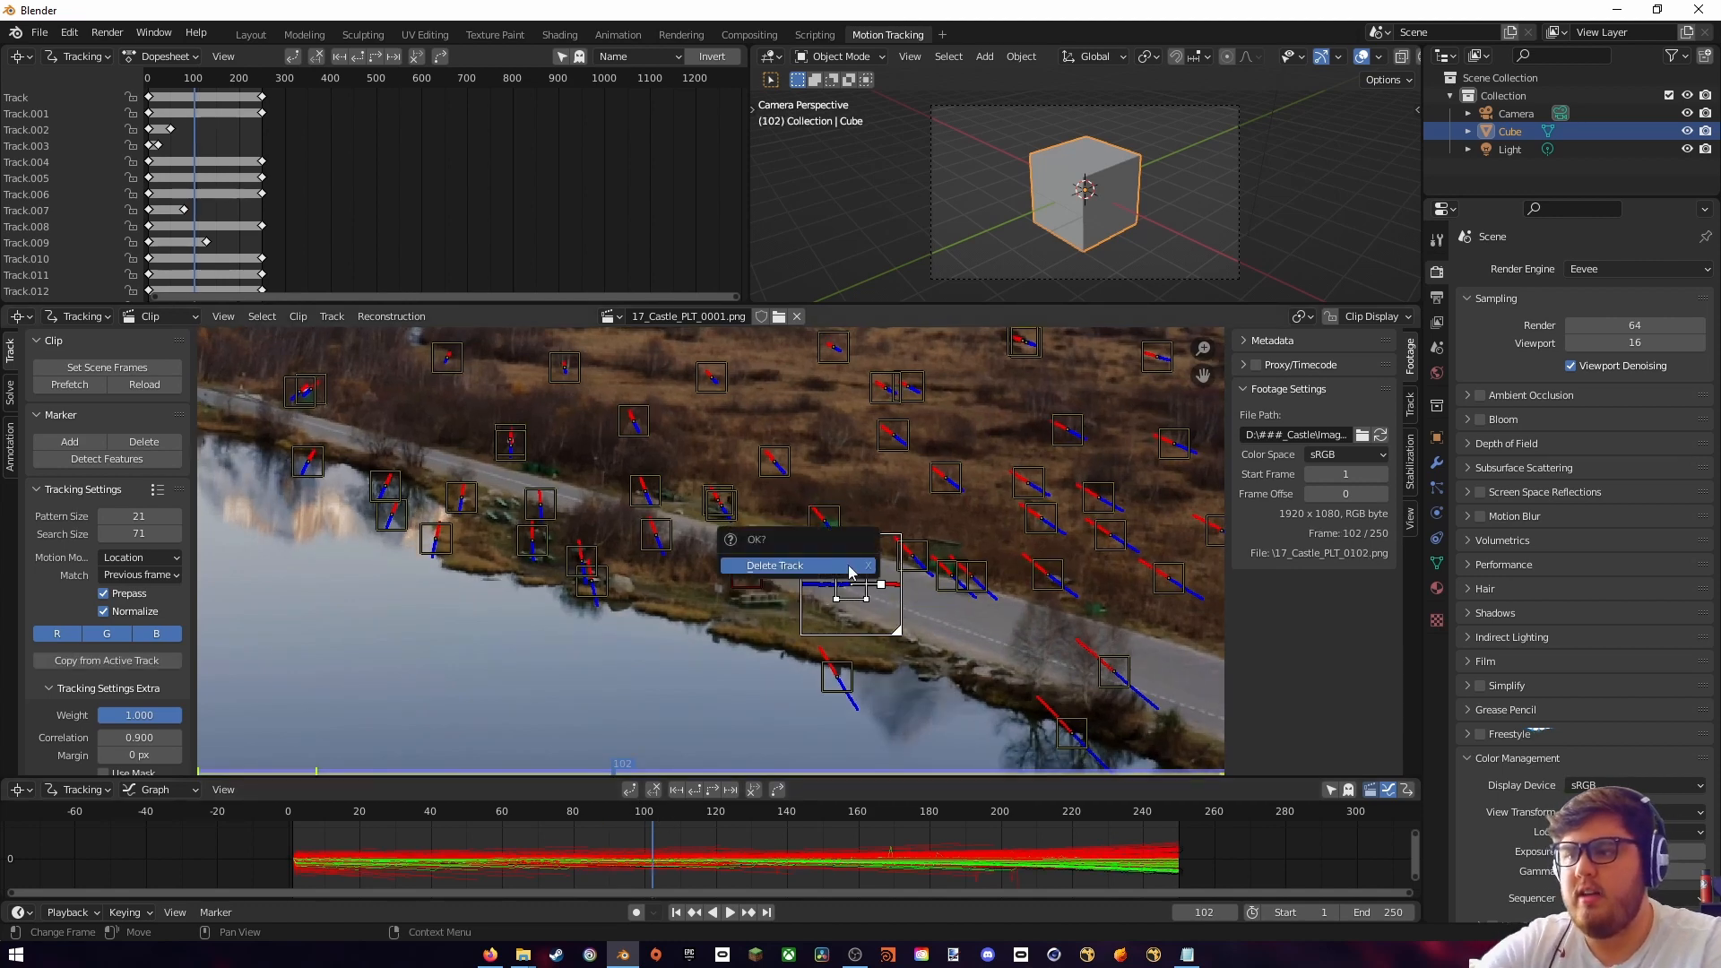
click(856, 574)
- Go to frame 123 and delete the marker tracking the mountain reflection on the lake surface
drag(495, 801, 727, 805)
scroll(853, 547, up, 5)
click(777, 537)
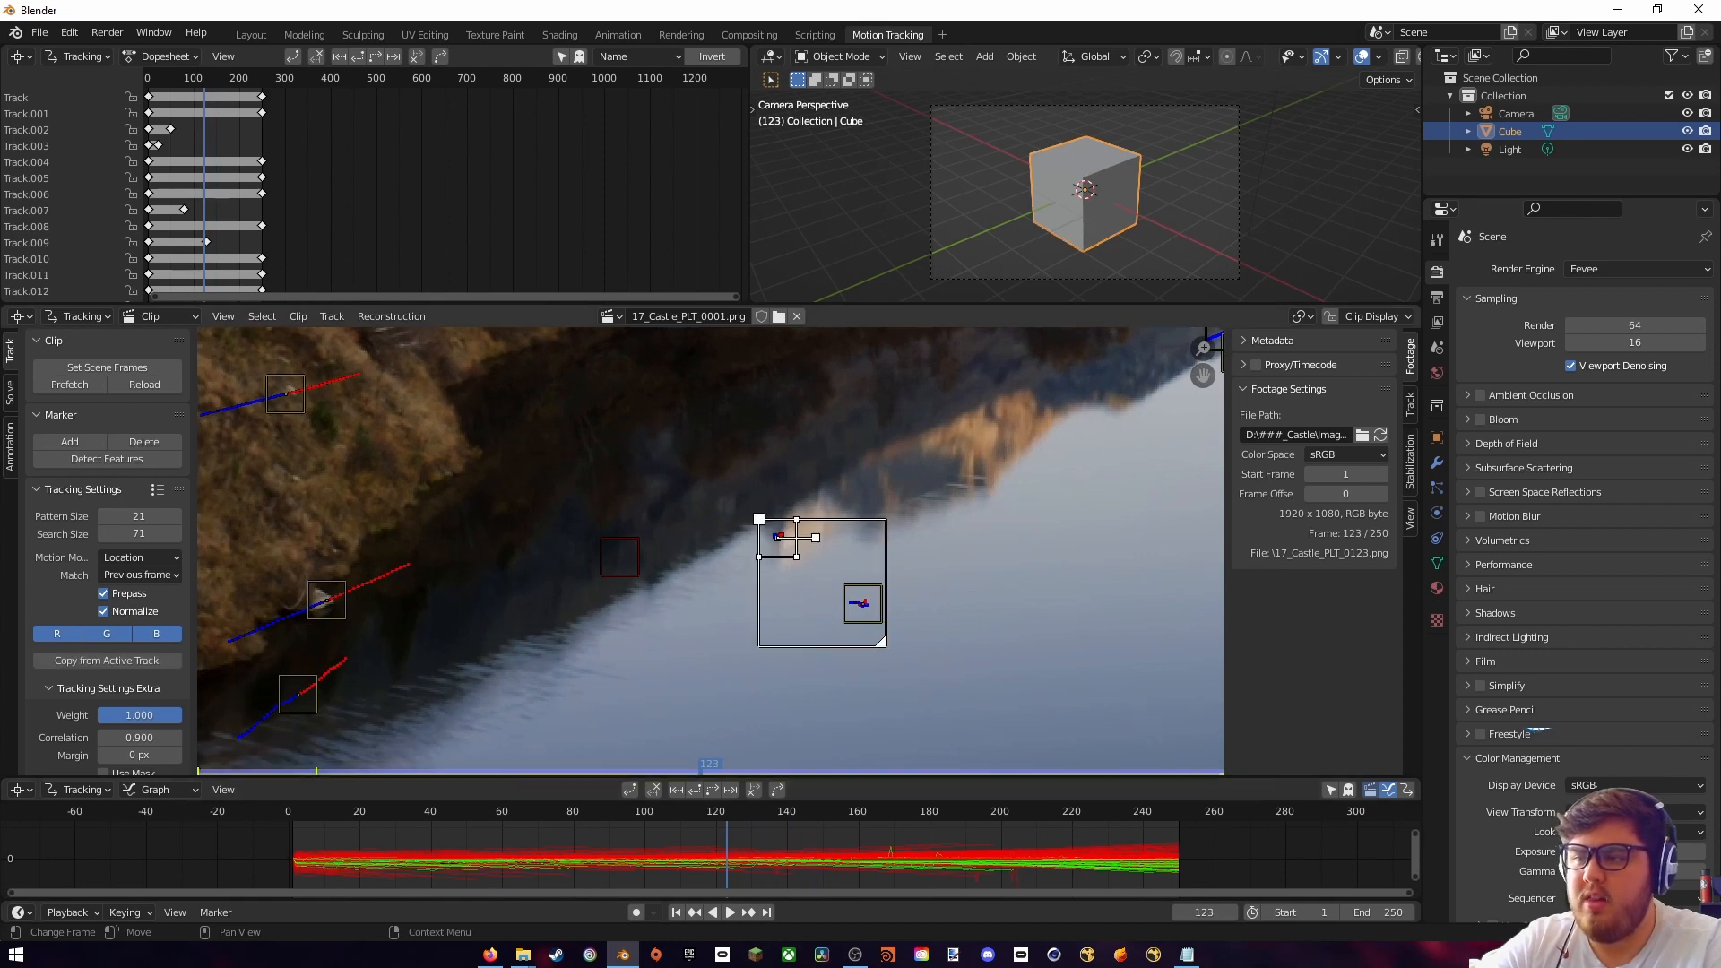
drag(758, 518, 726, 475)
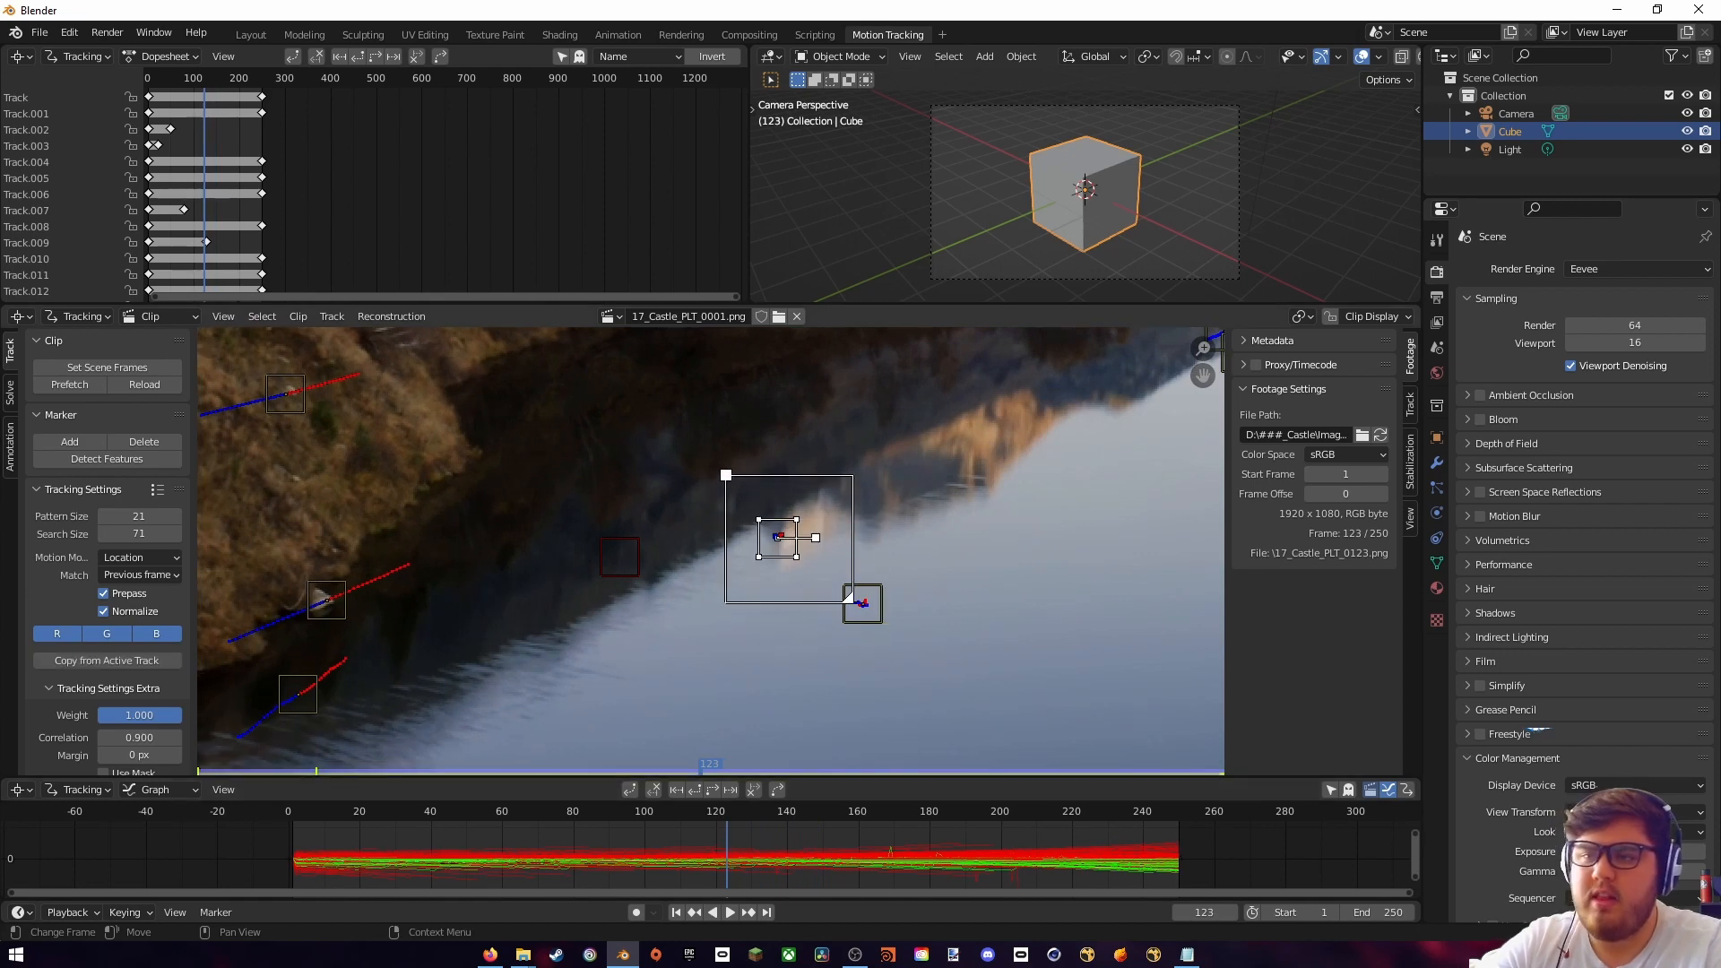
key(x)
click(832, 493)
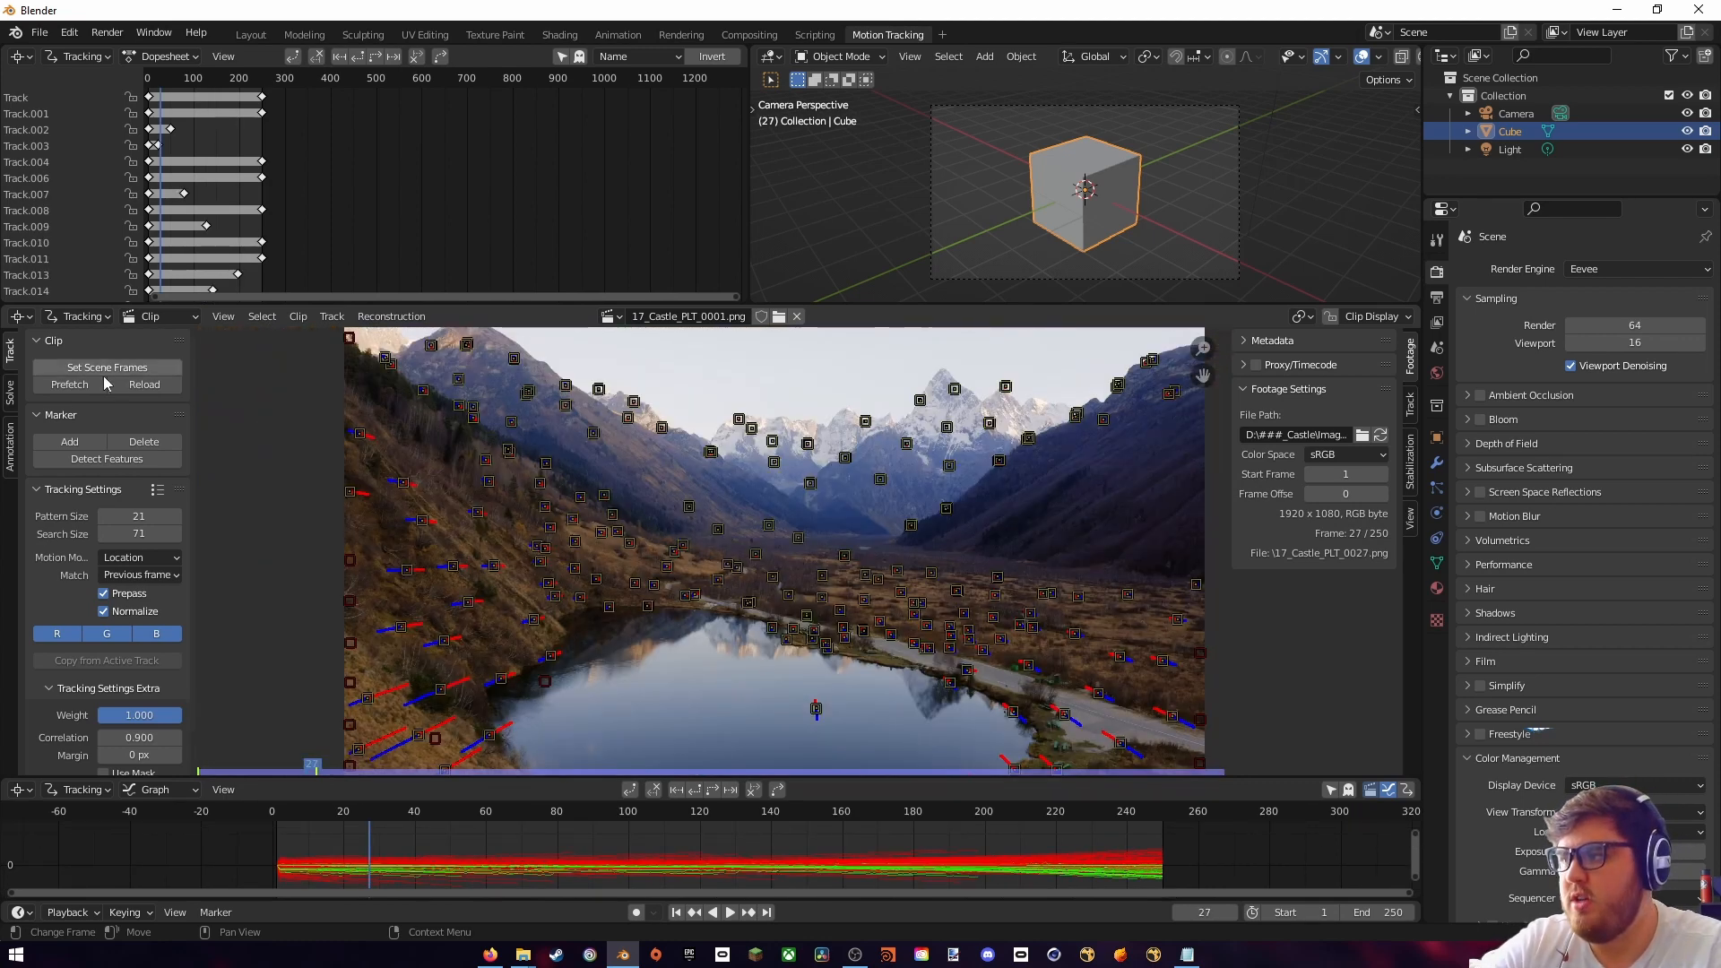
- Check marker motion across the clip and set the camera solve's Keyframe A to 130 and Keyframe B to 180
click(11, 394)
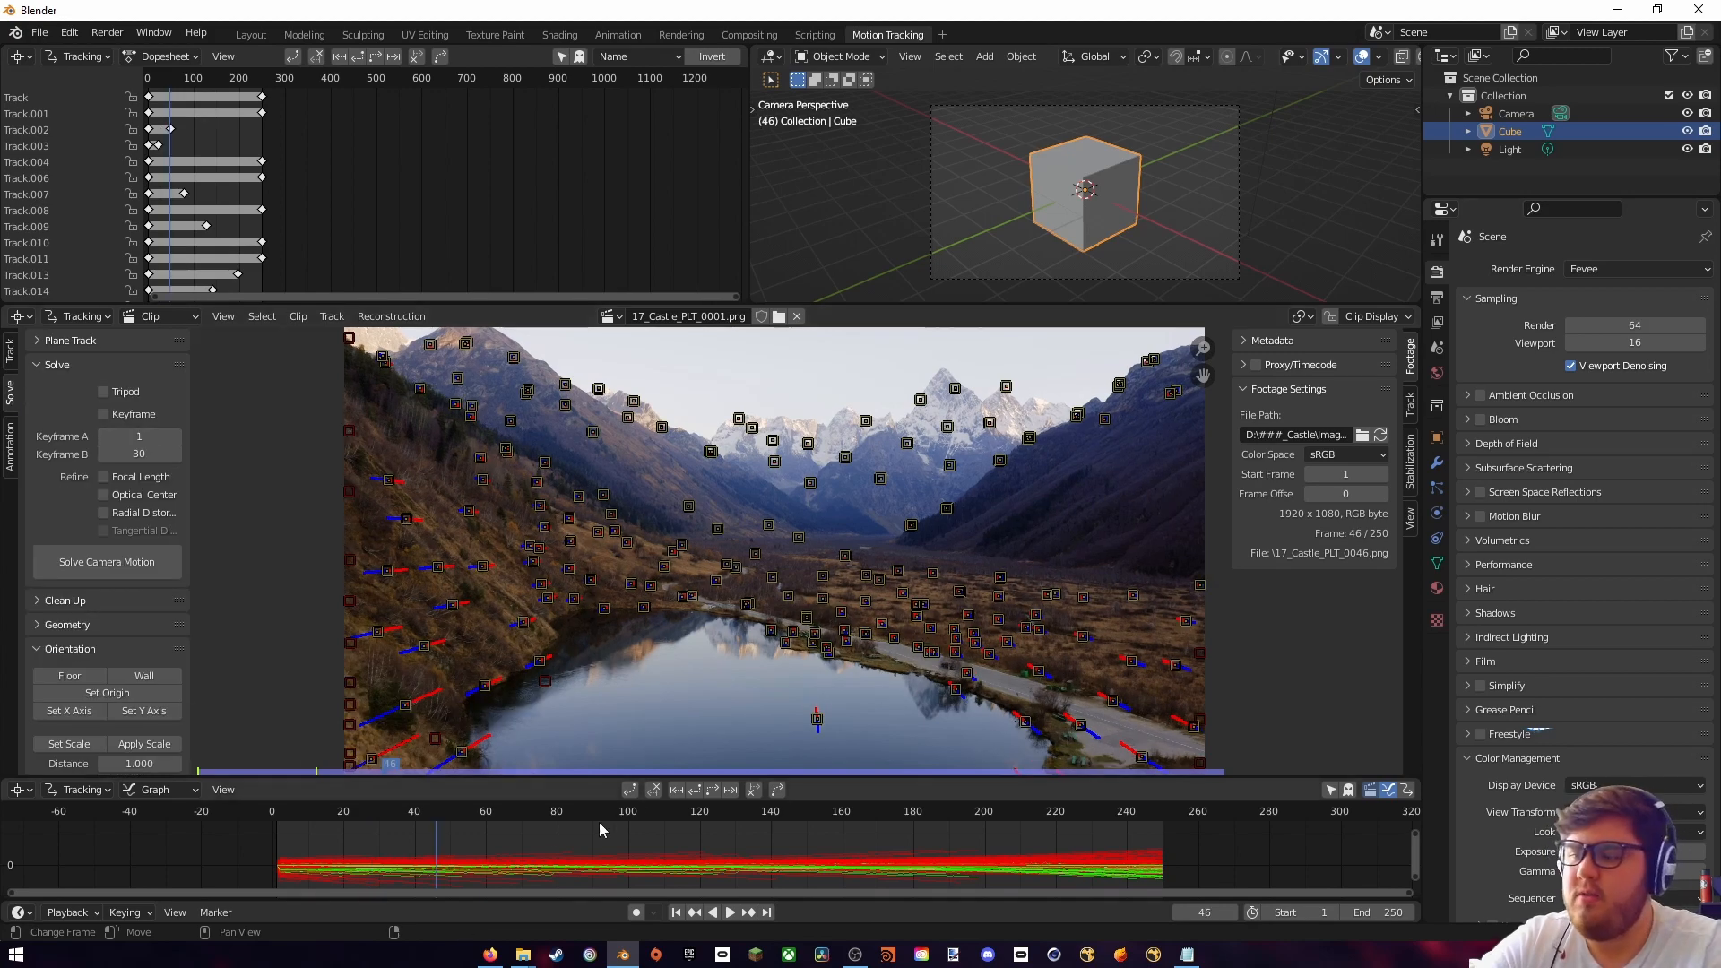
drag(439, 811, 825, 812)
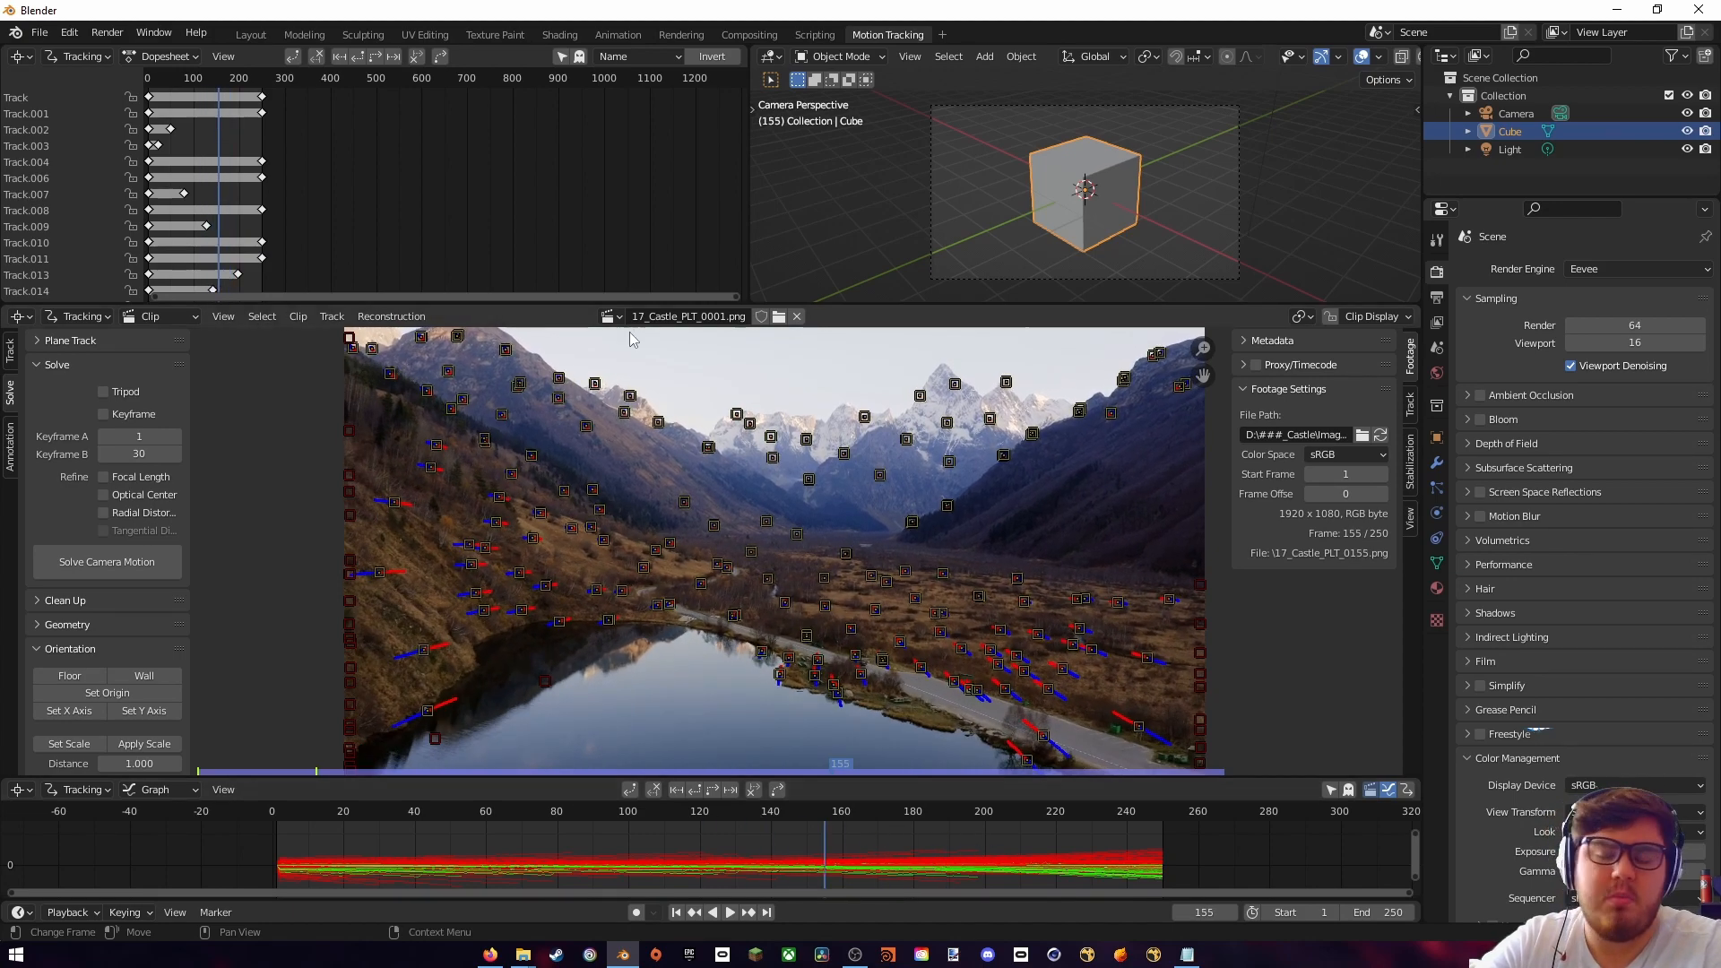
drag(801, 812, 735, 811)
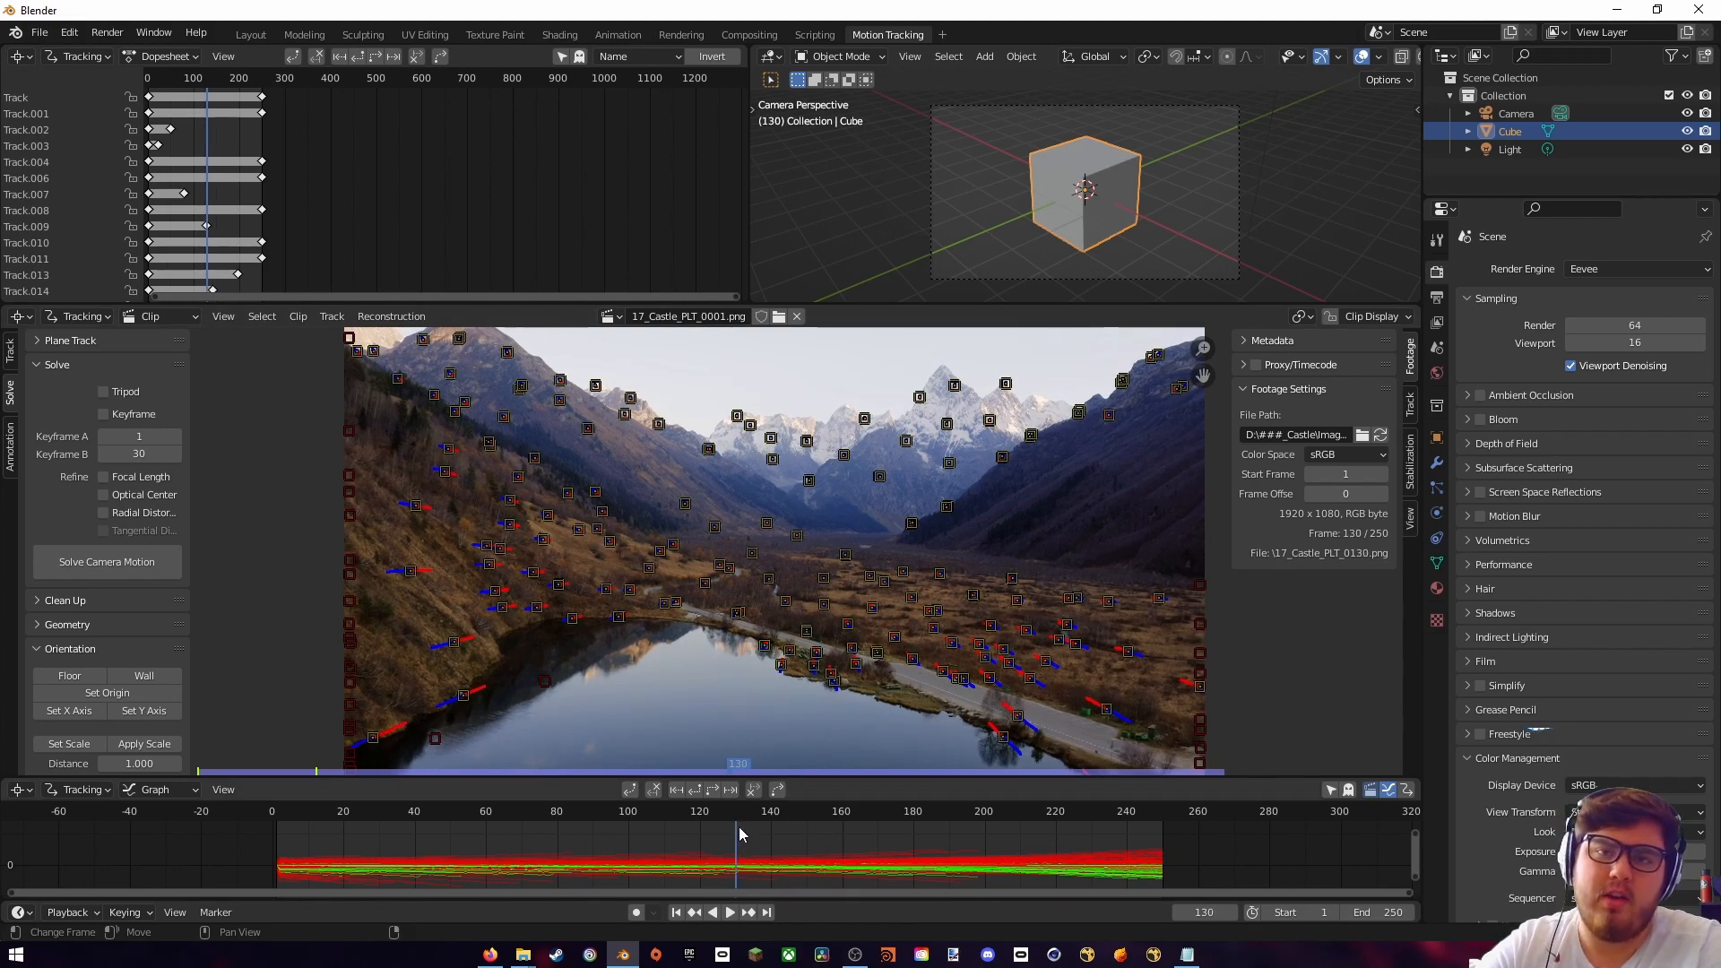
drag(740, 815, 914, 812)
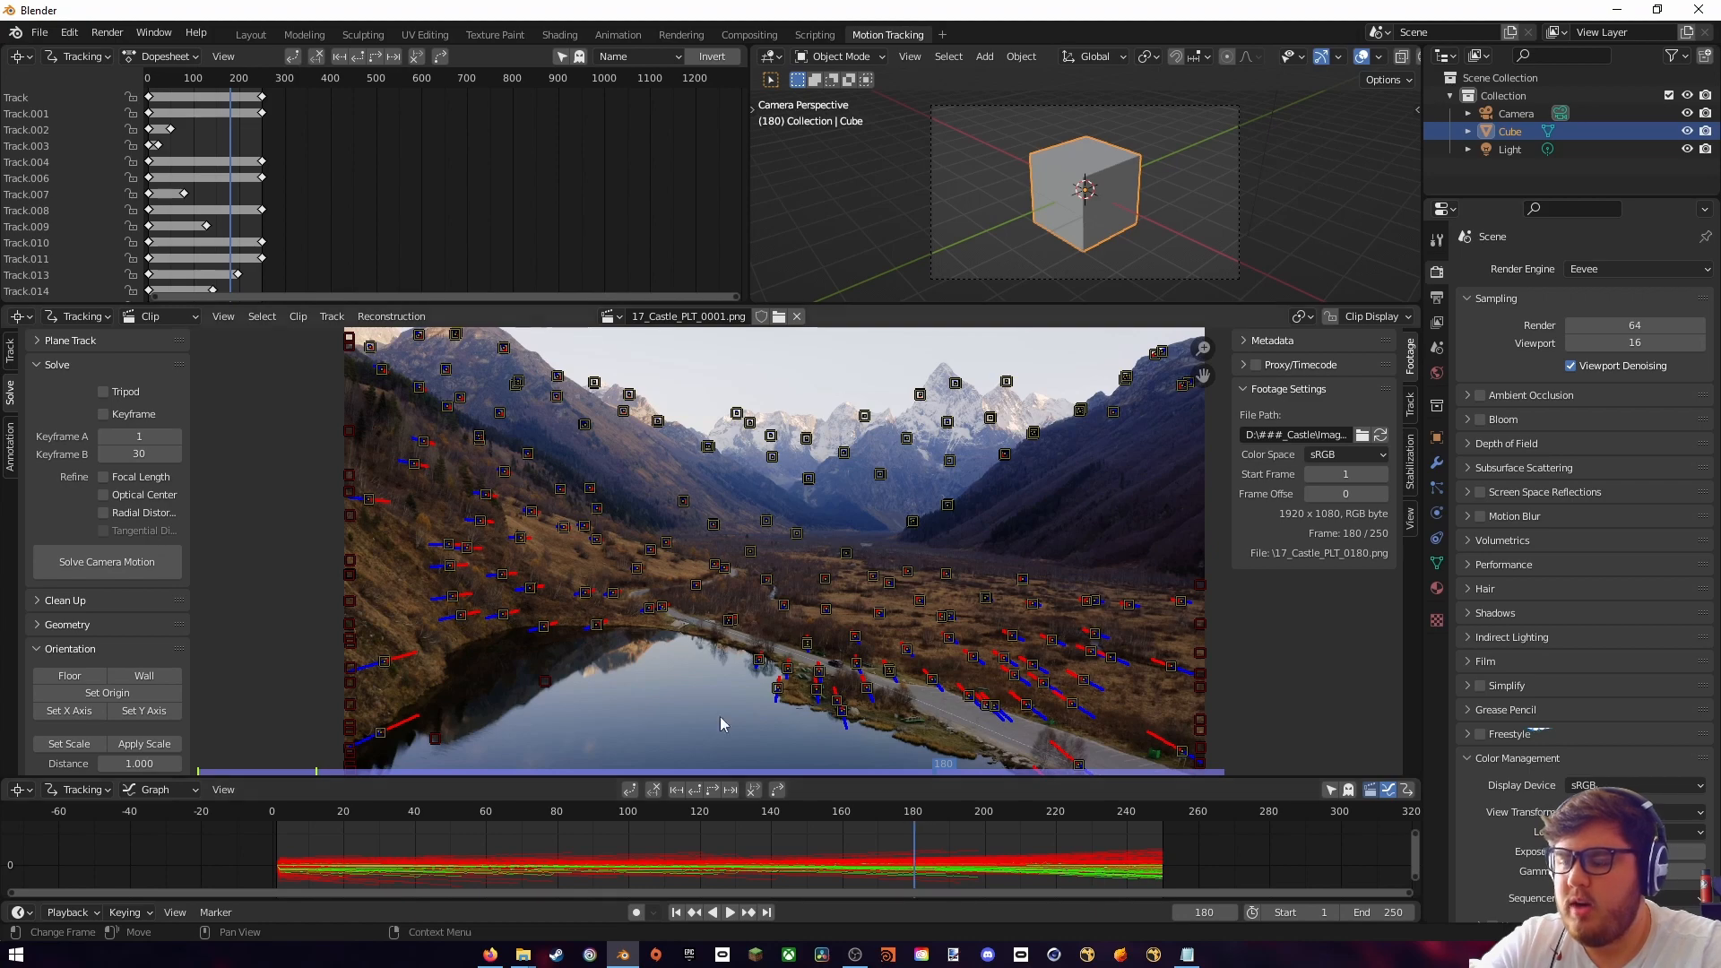
click(146, 436)
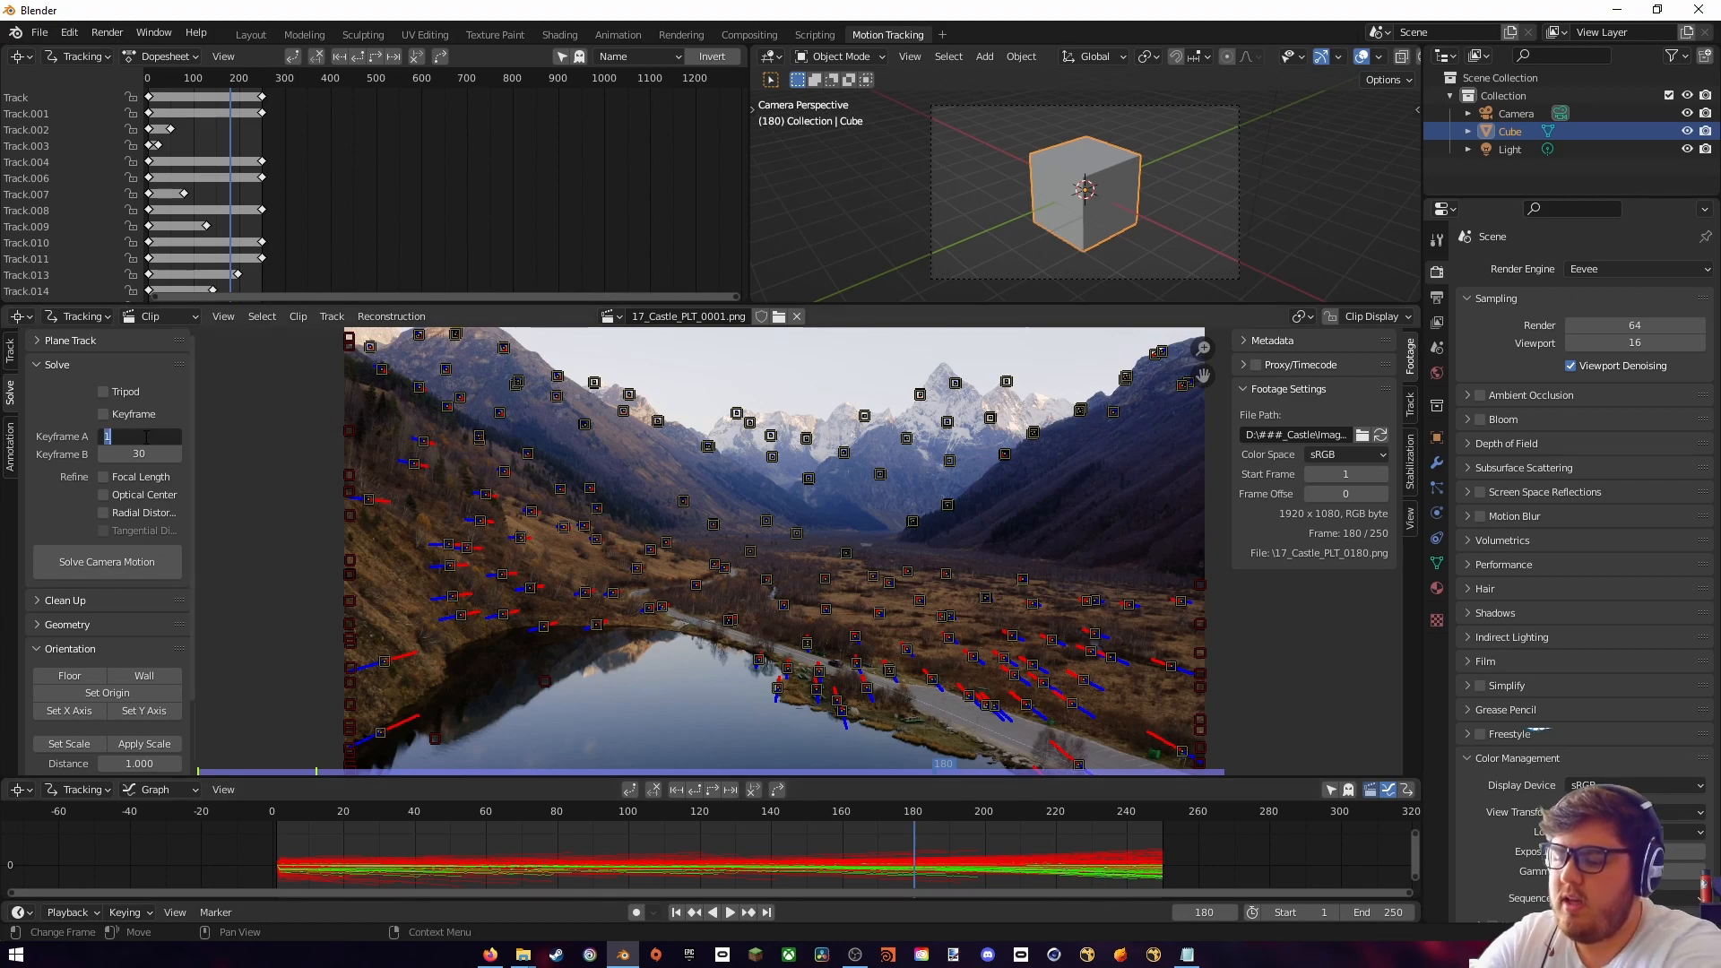
text(130)
key(Tab)
text(1)
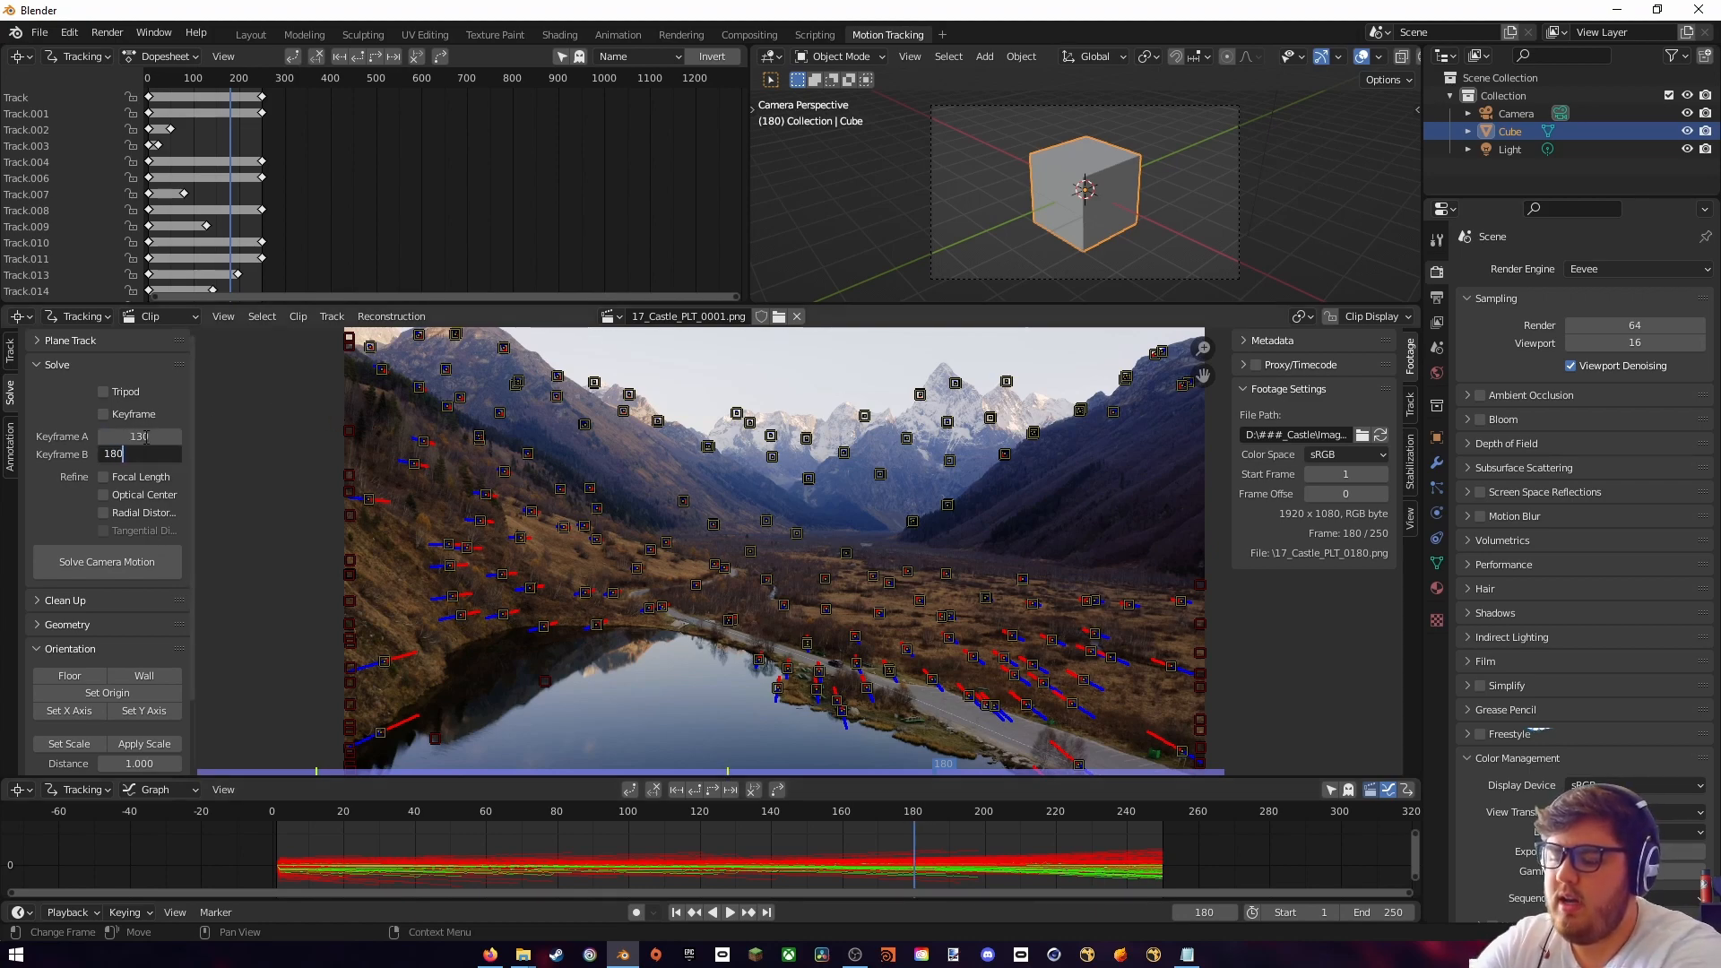
text(80)
key(Return)
- Enable refinement of focal length, optical center and radial distortion, and solve the camera motion
click(841, 819)
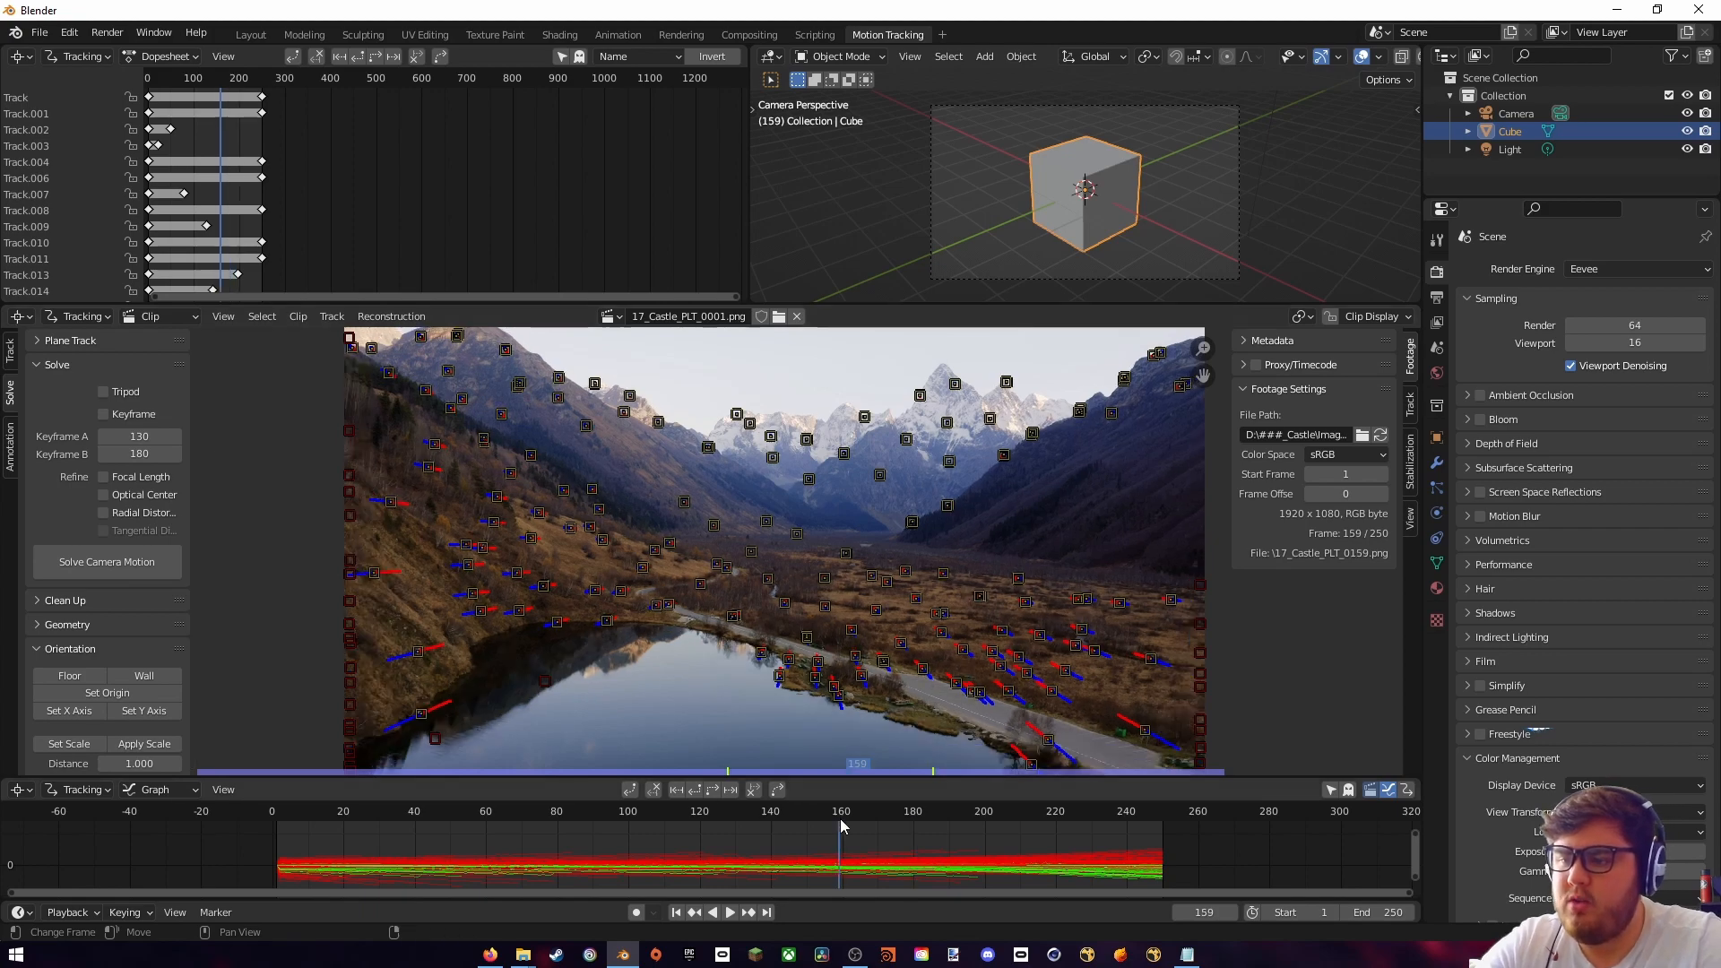
drag(841, 819, 798, 820)
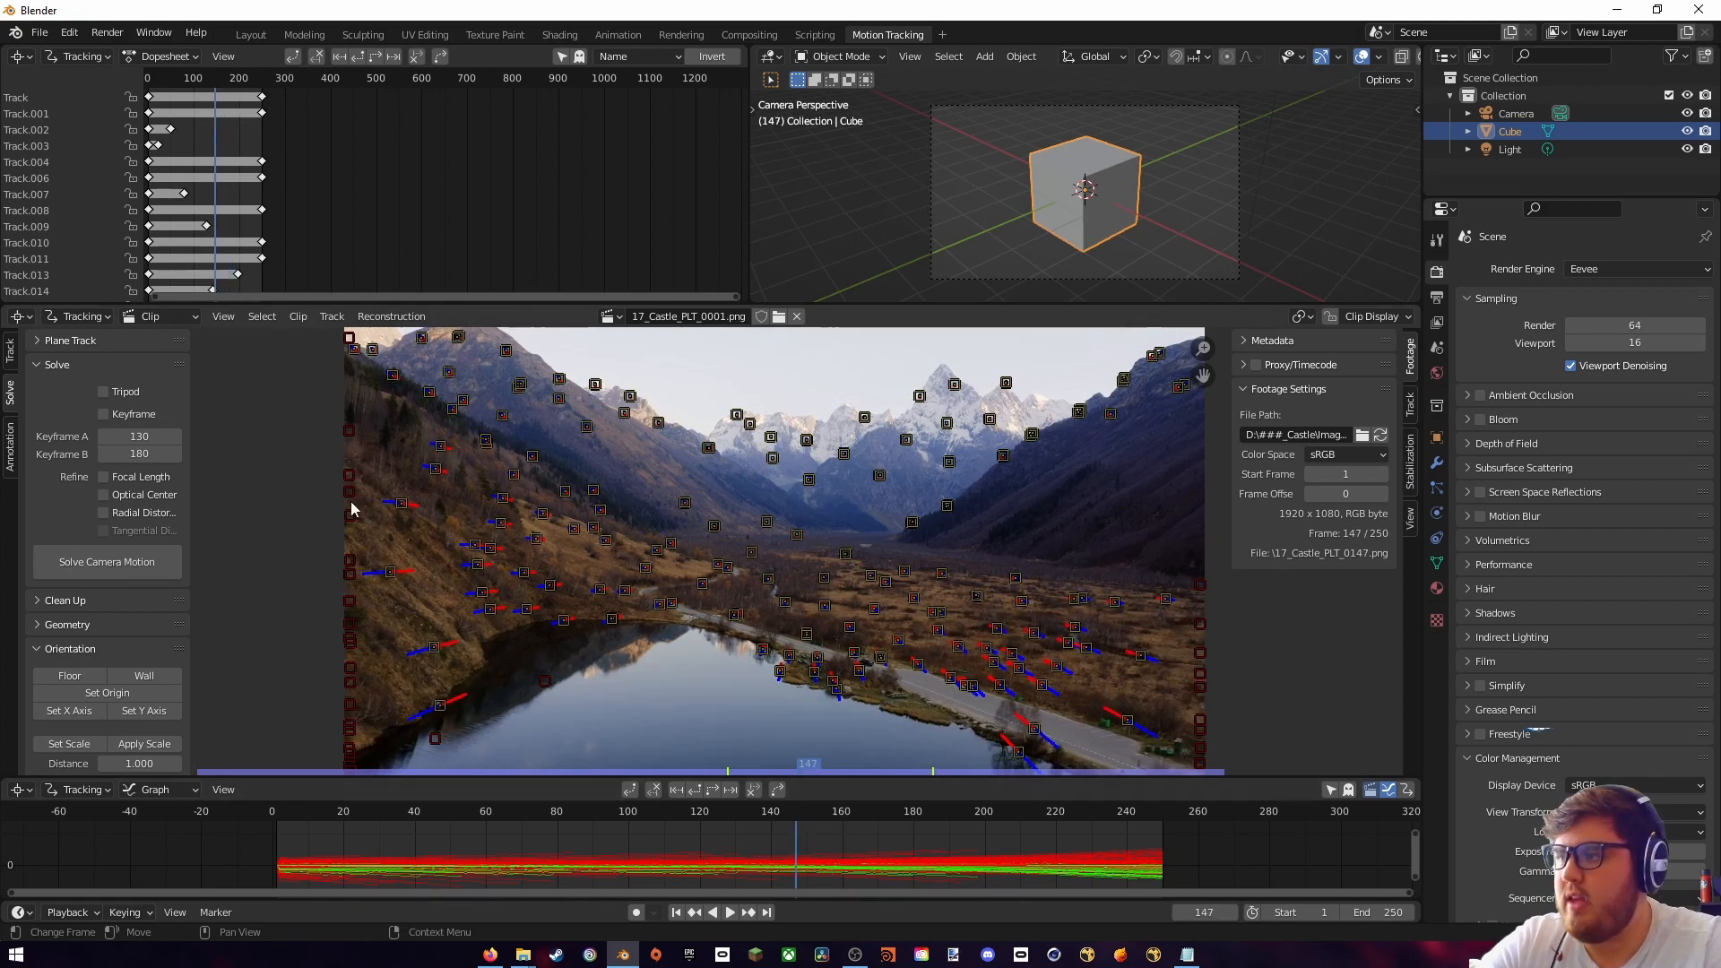
click(111, 478)
click(112, 495)
click(112, 513)
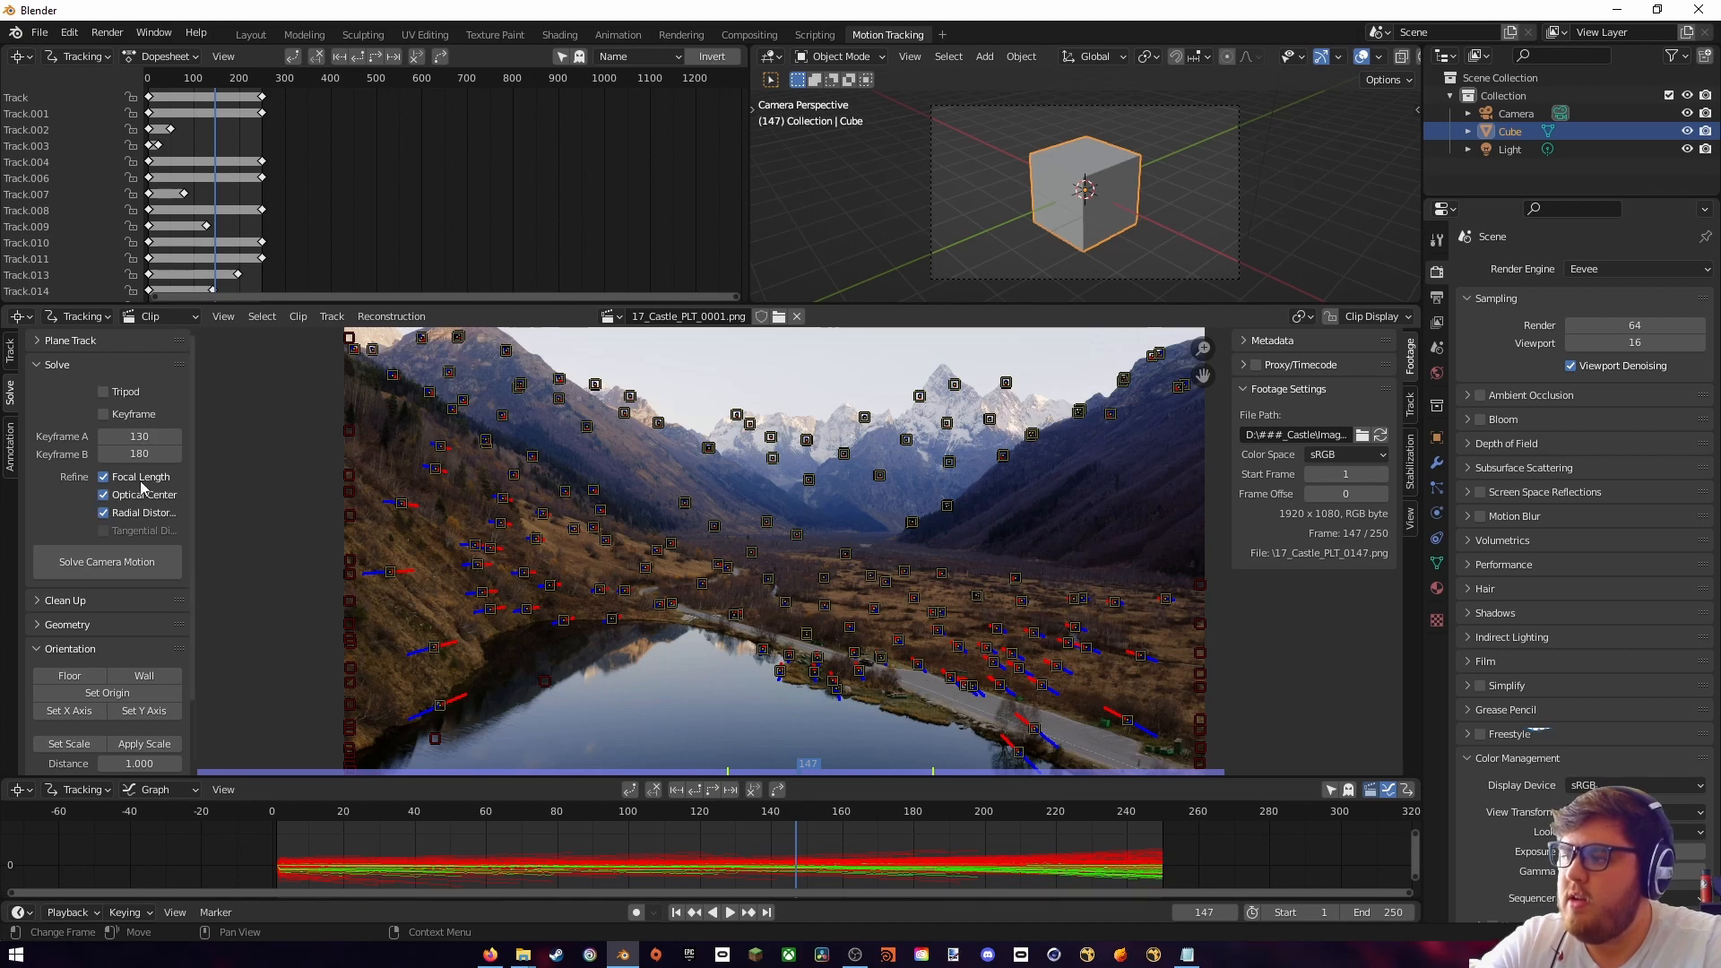
click(113, 569)
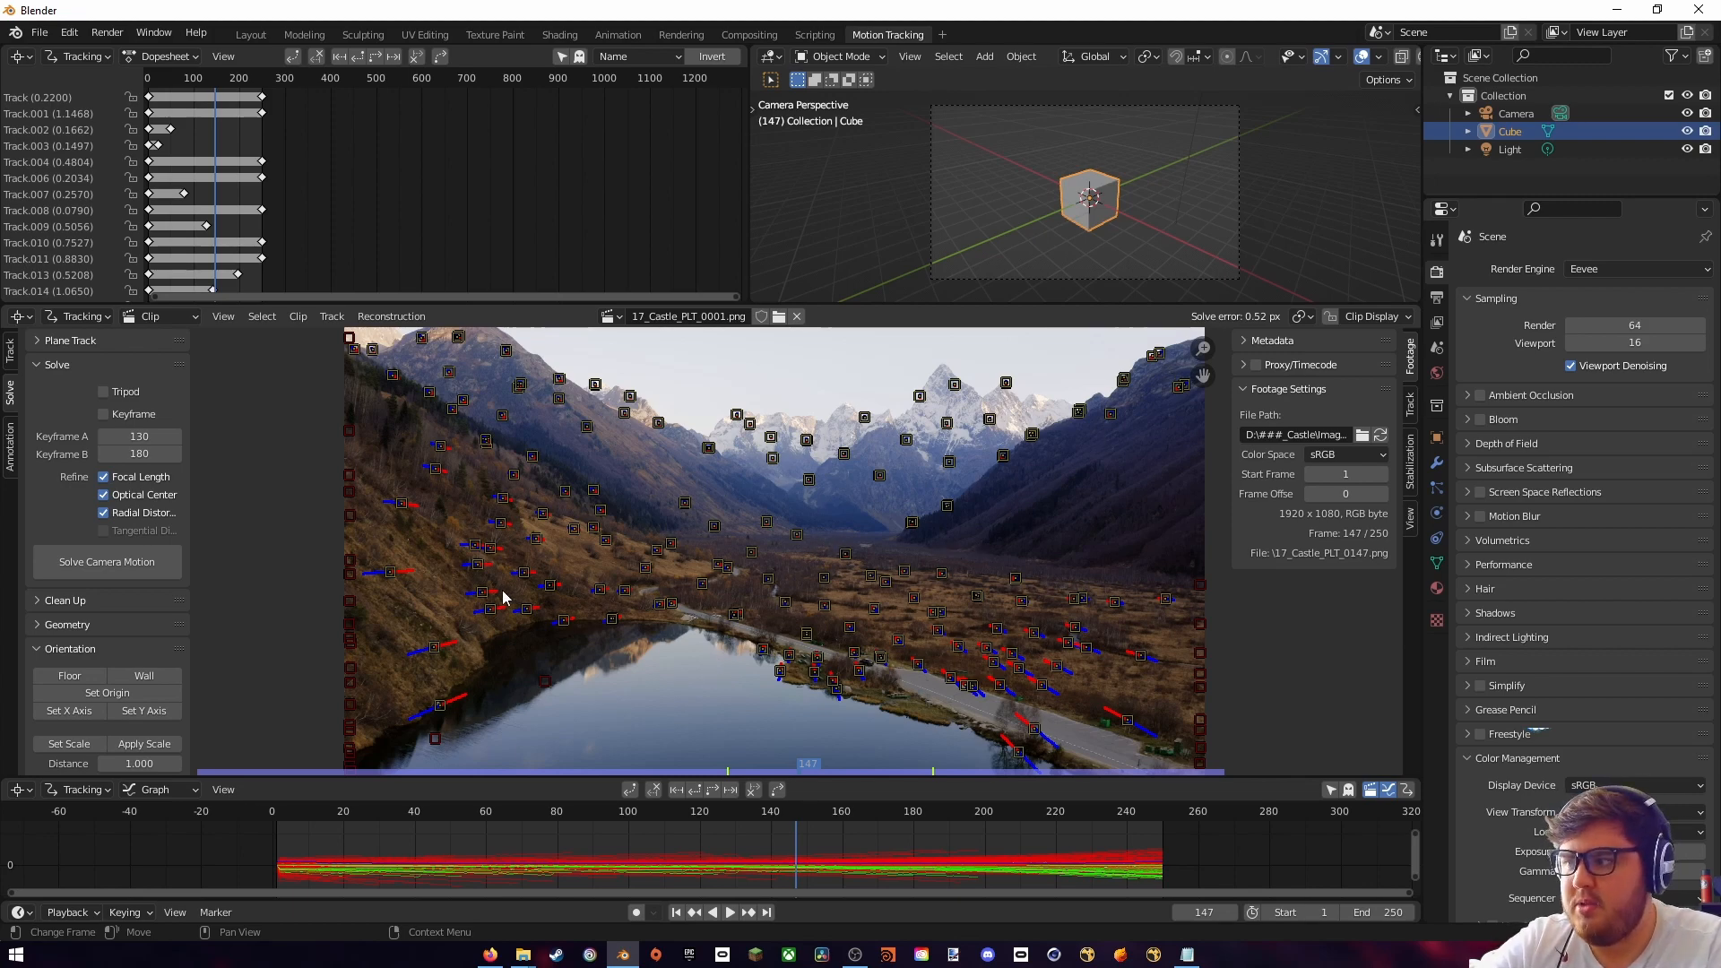
- Clean up the tracks by deleting those with a reprojection error above 1.220, and solve the camera motion again
click(45, 599)
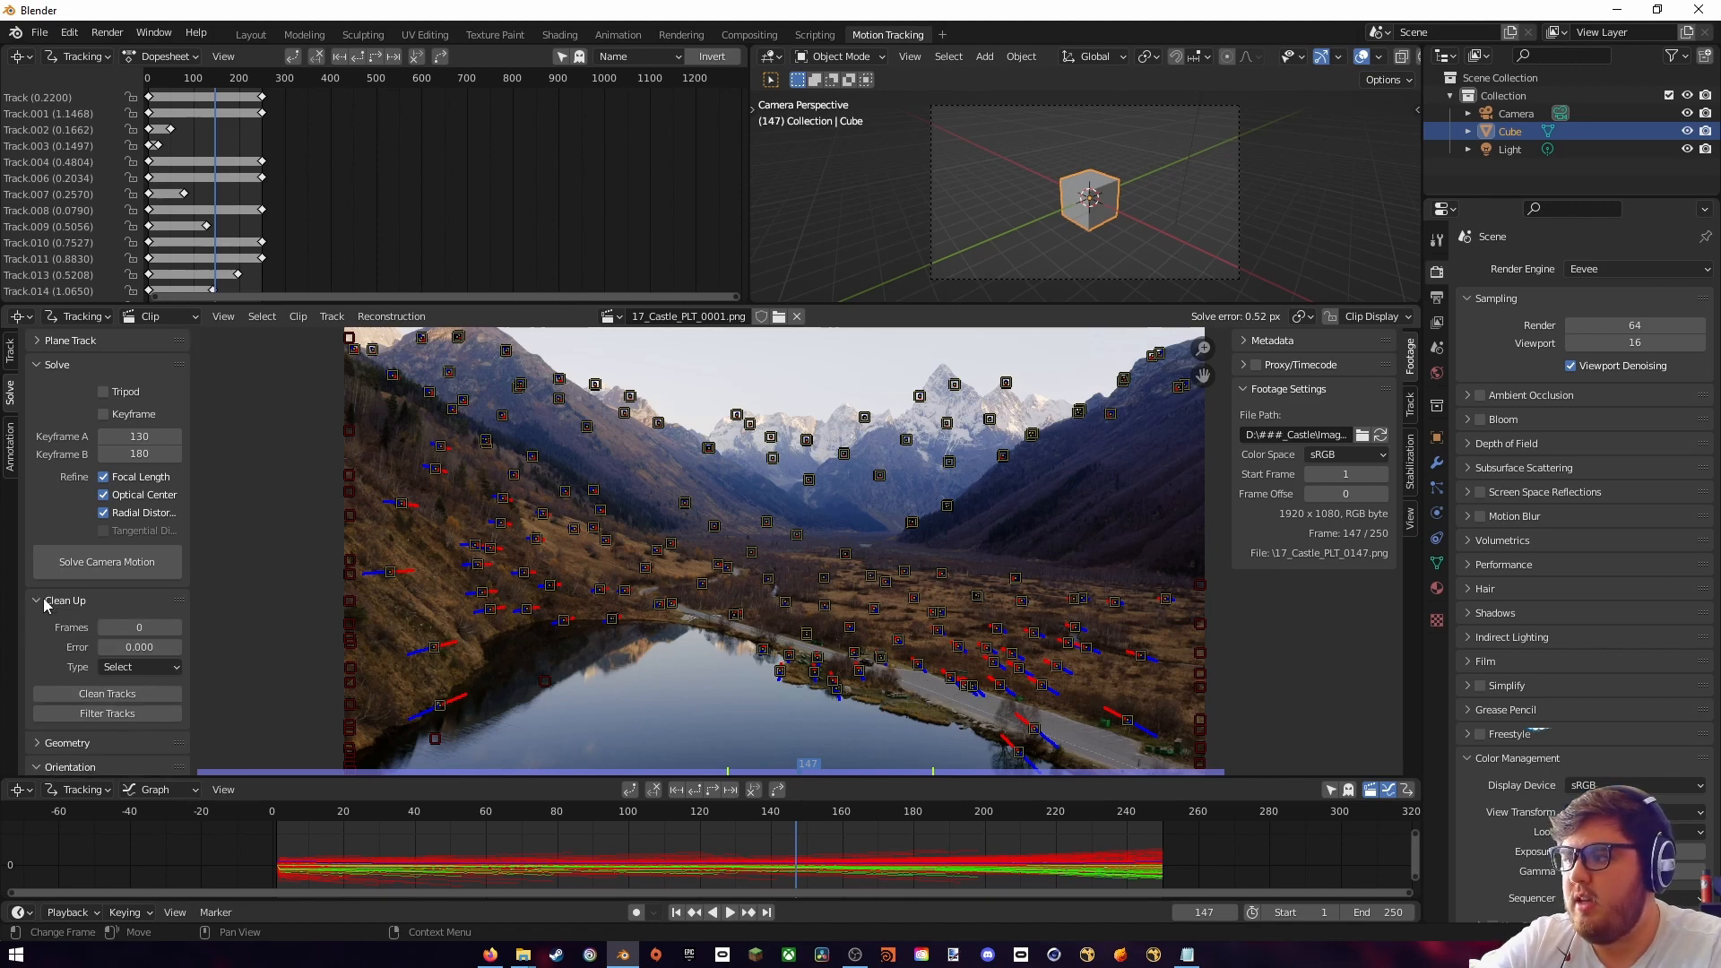
click(100, 694)
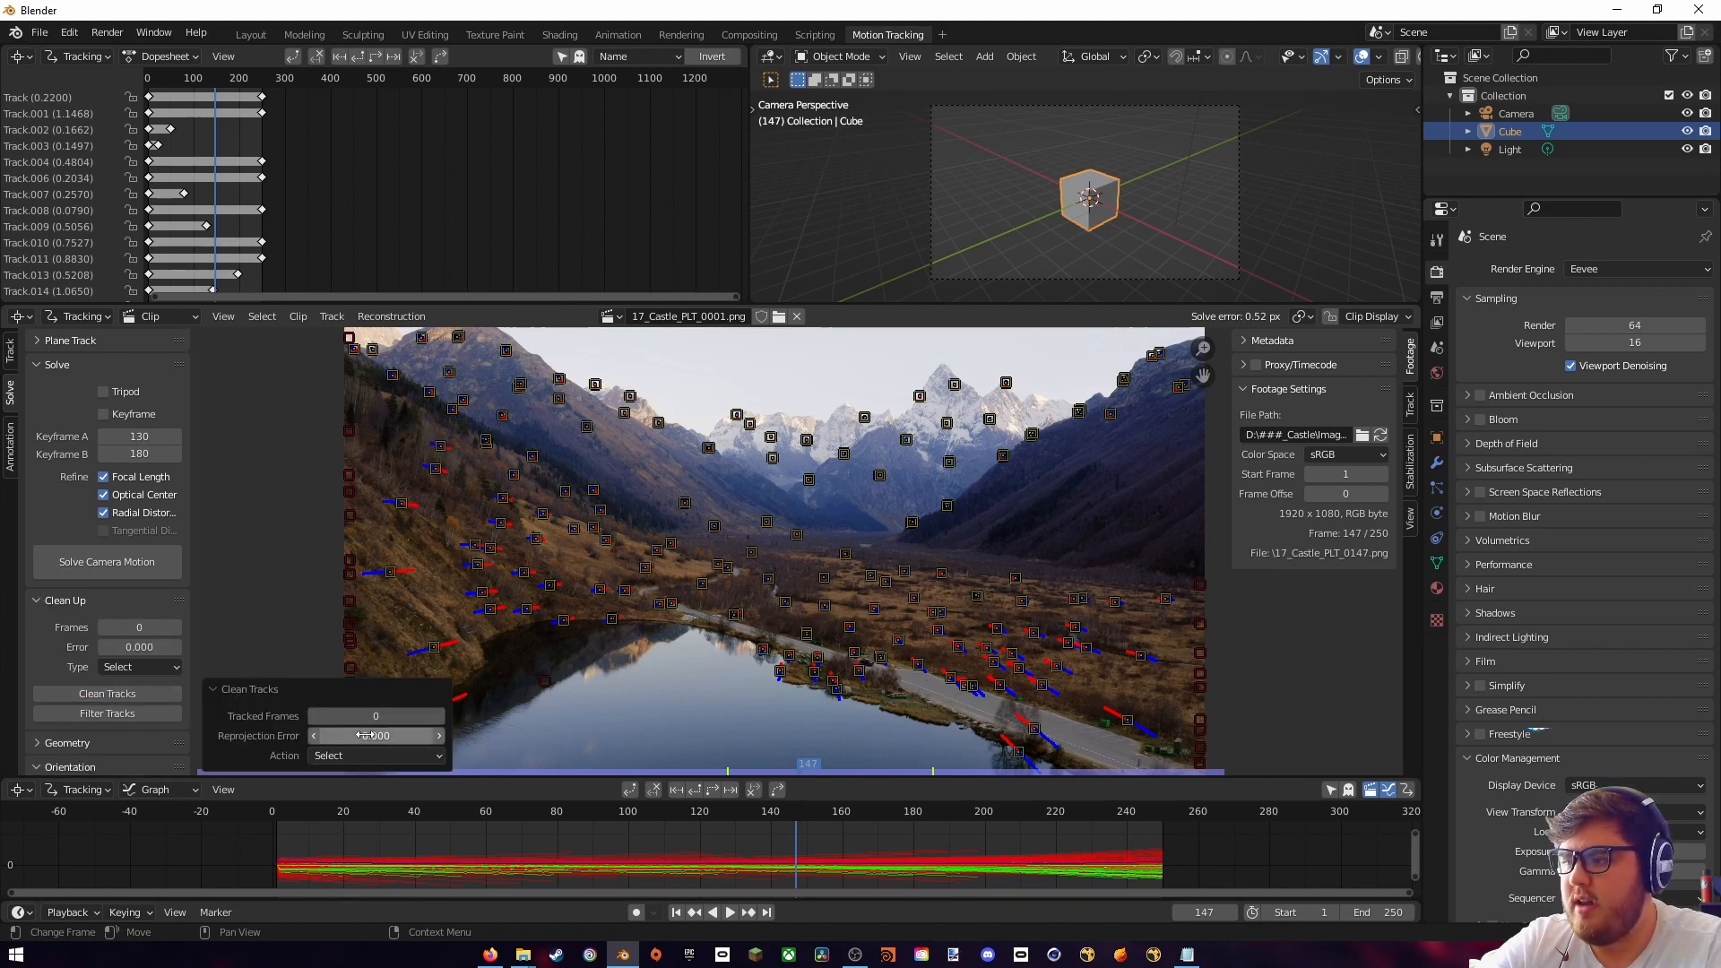
drag(364, 736, 402, 736)
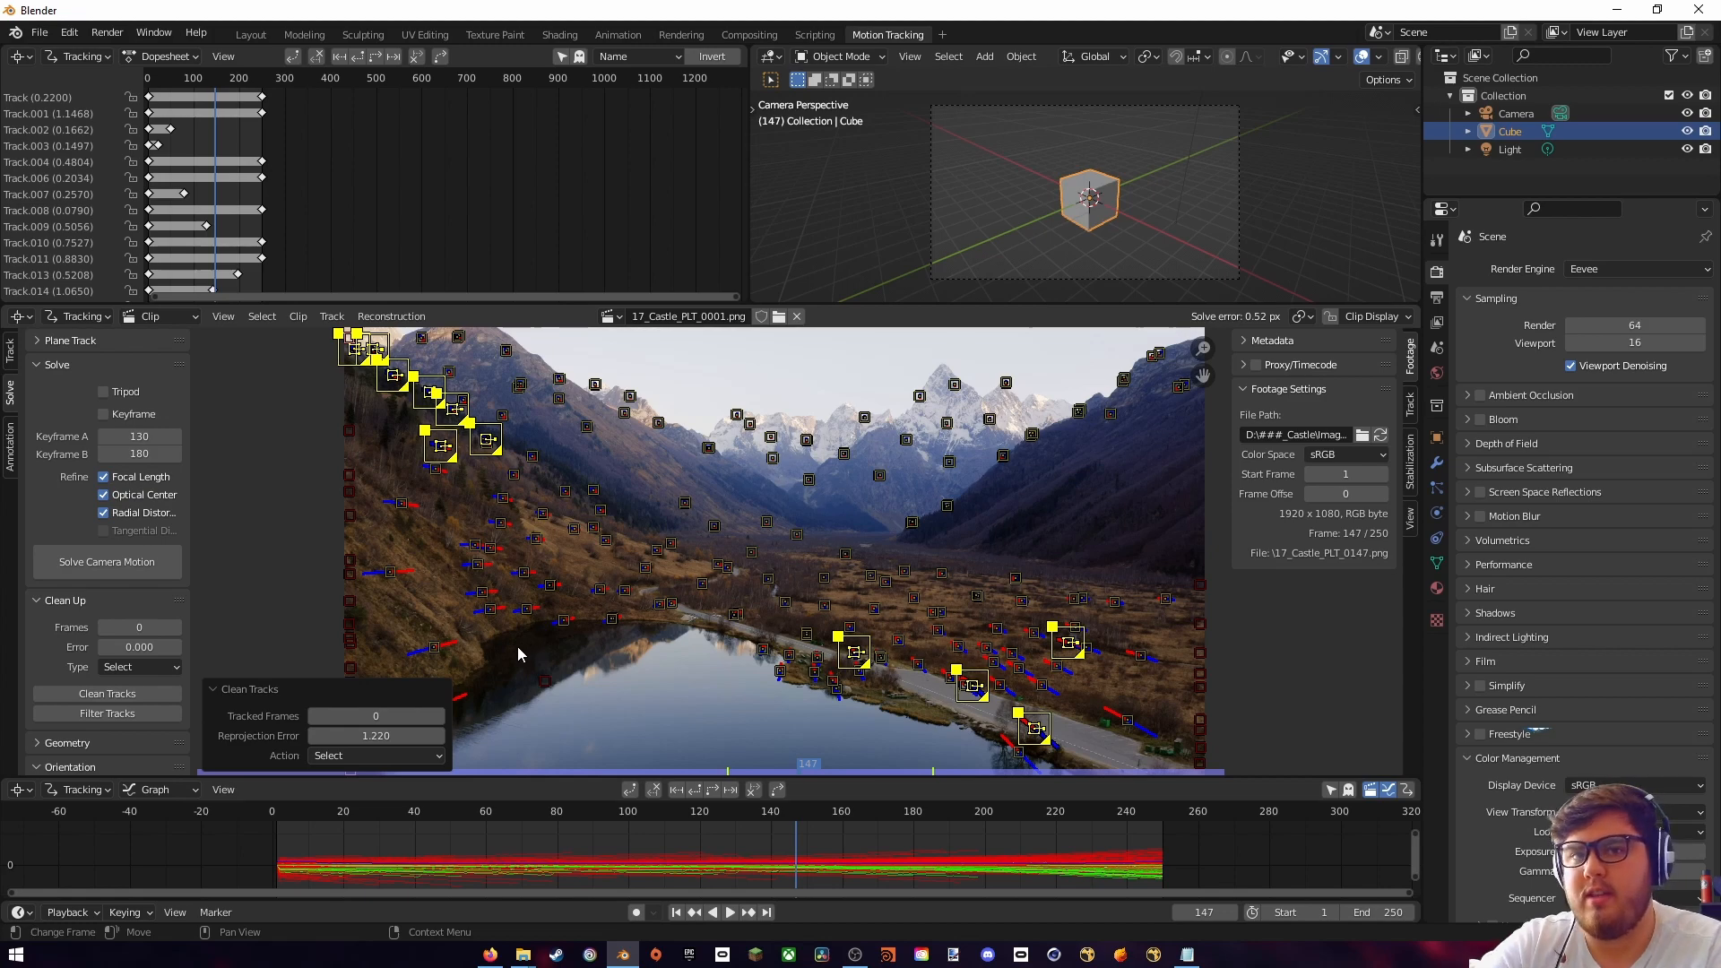
key(x)
click(607, 554)
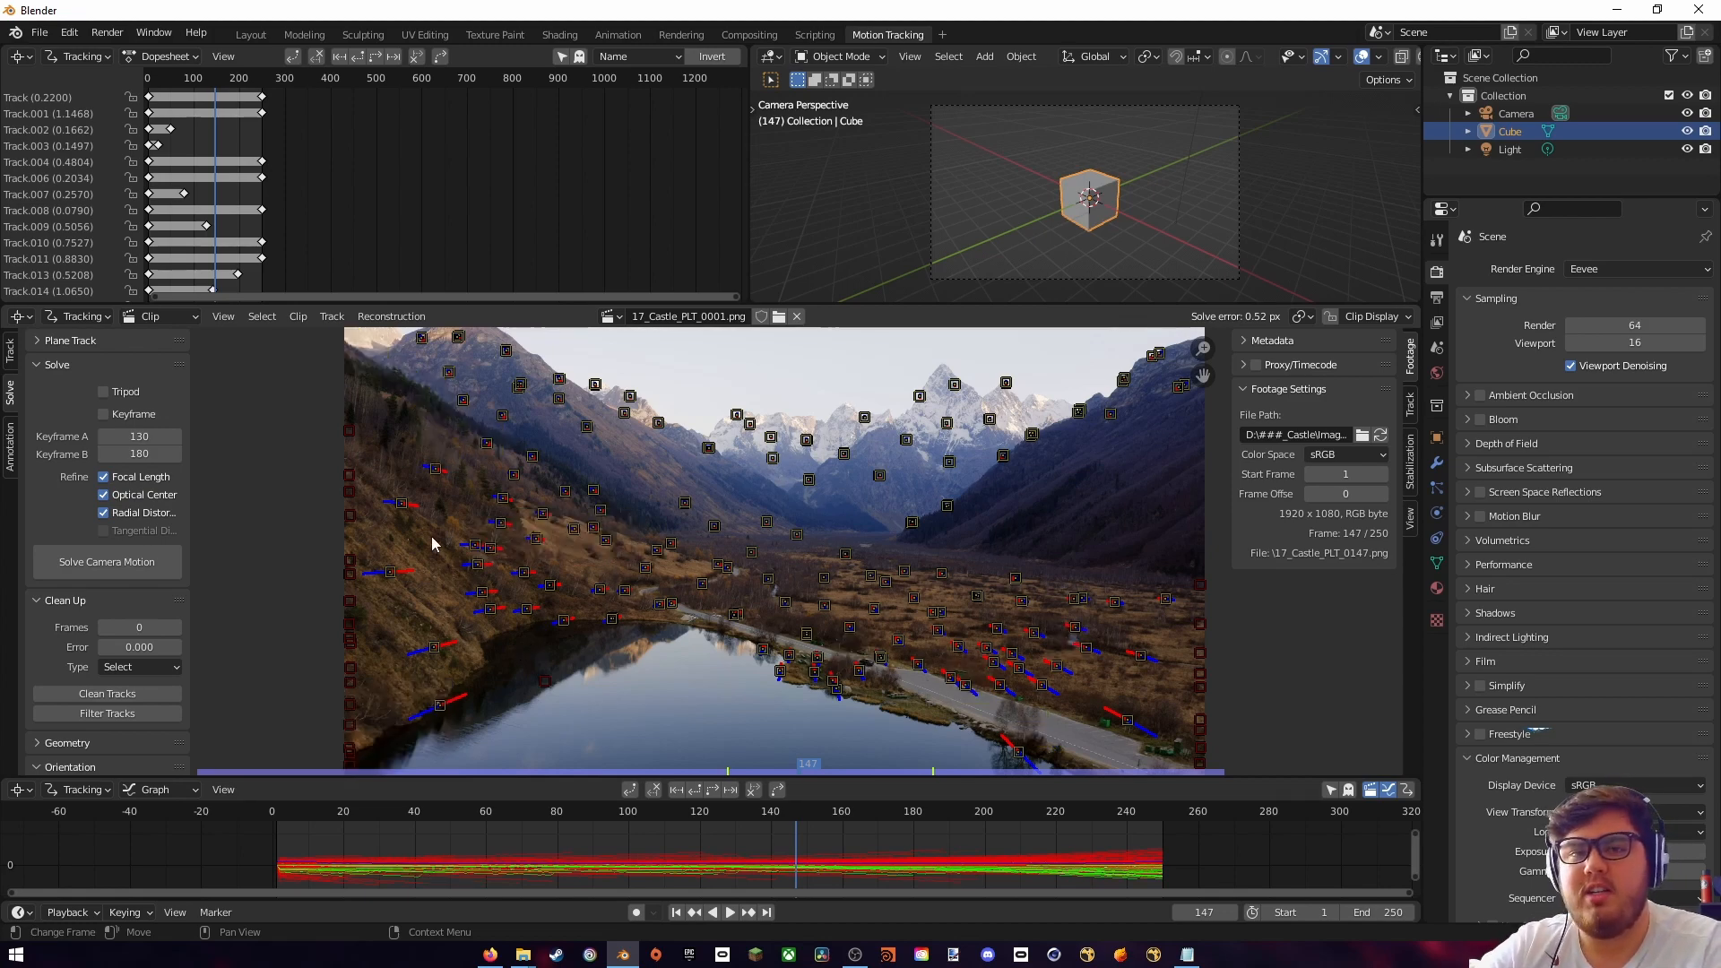
click(141, 562)
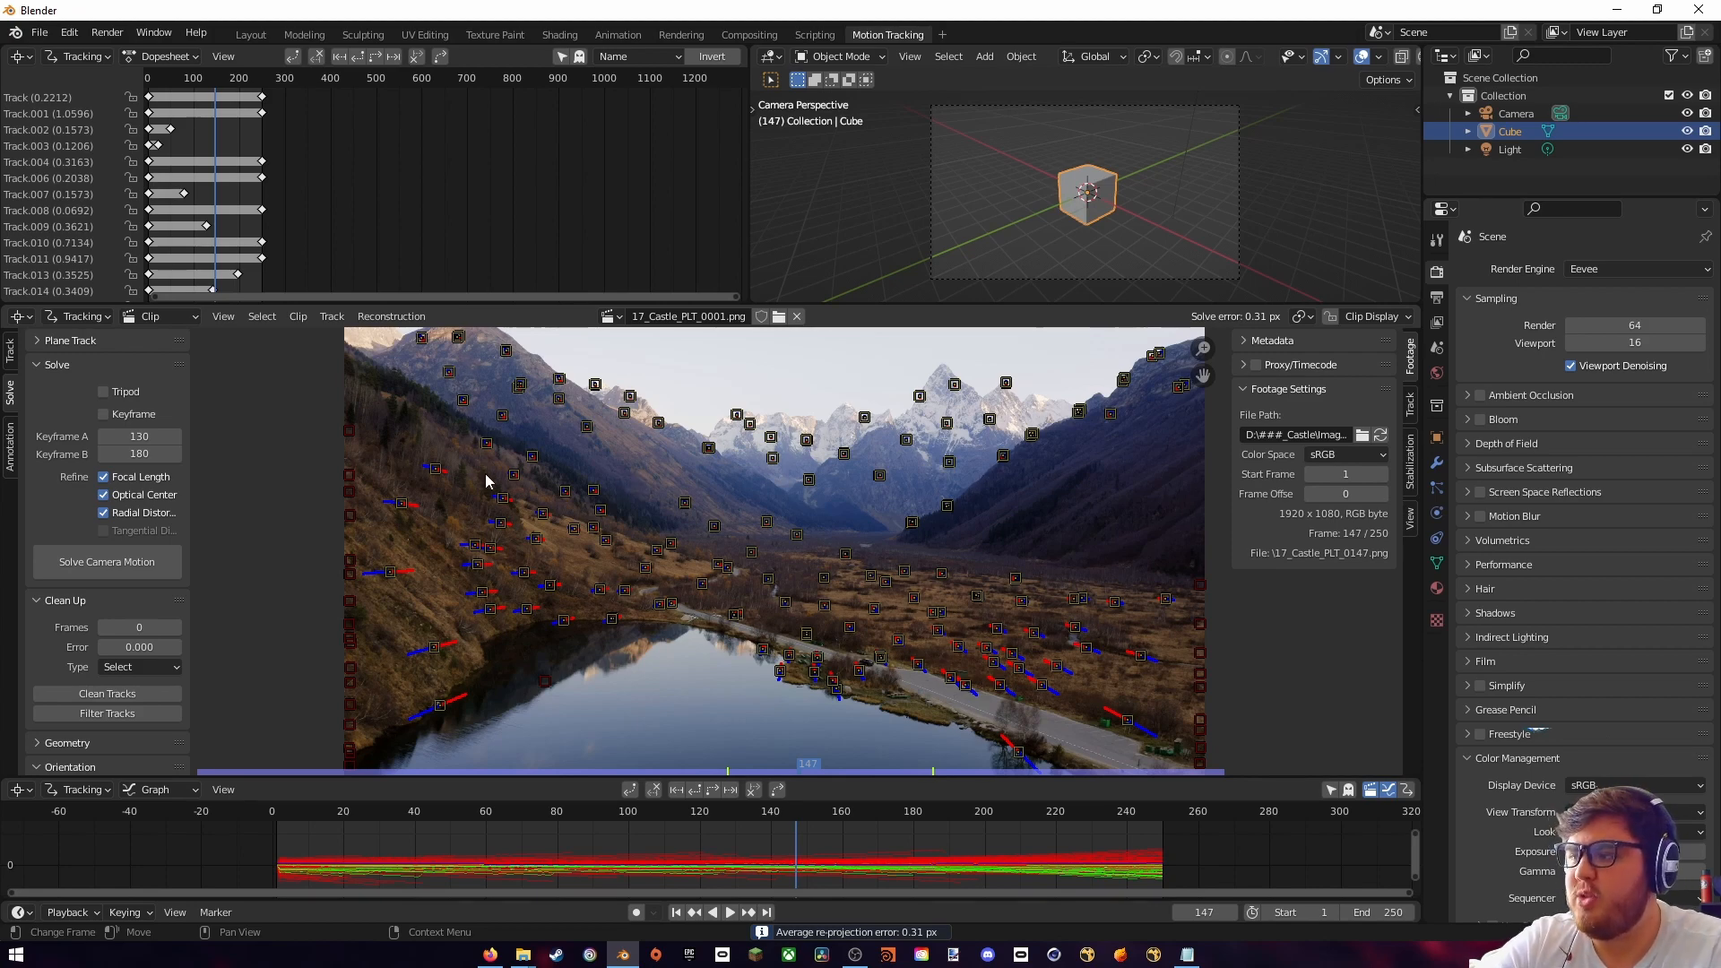
- Delete the tracks with a reprojection error above 0.720 and re-solve the camera motion
click(118, 695)
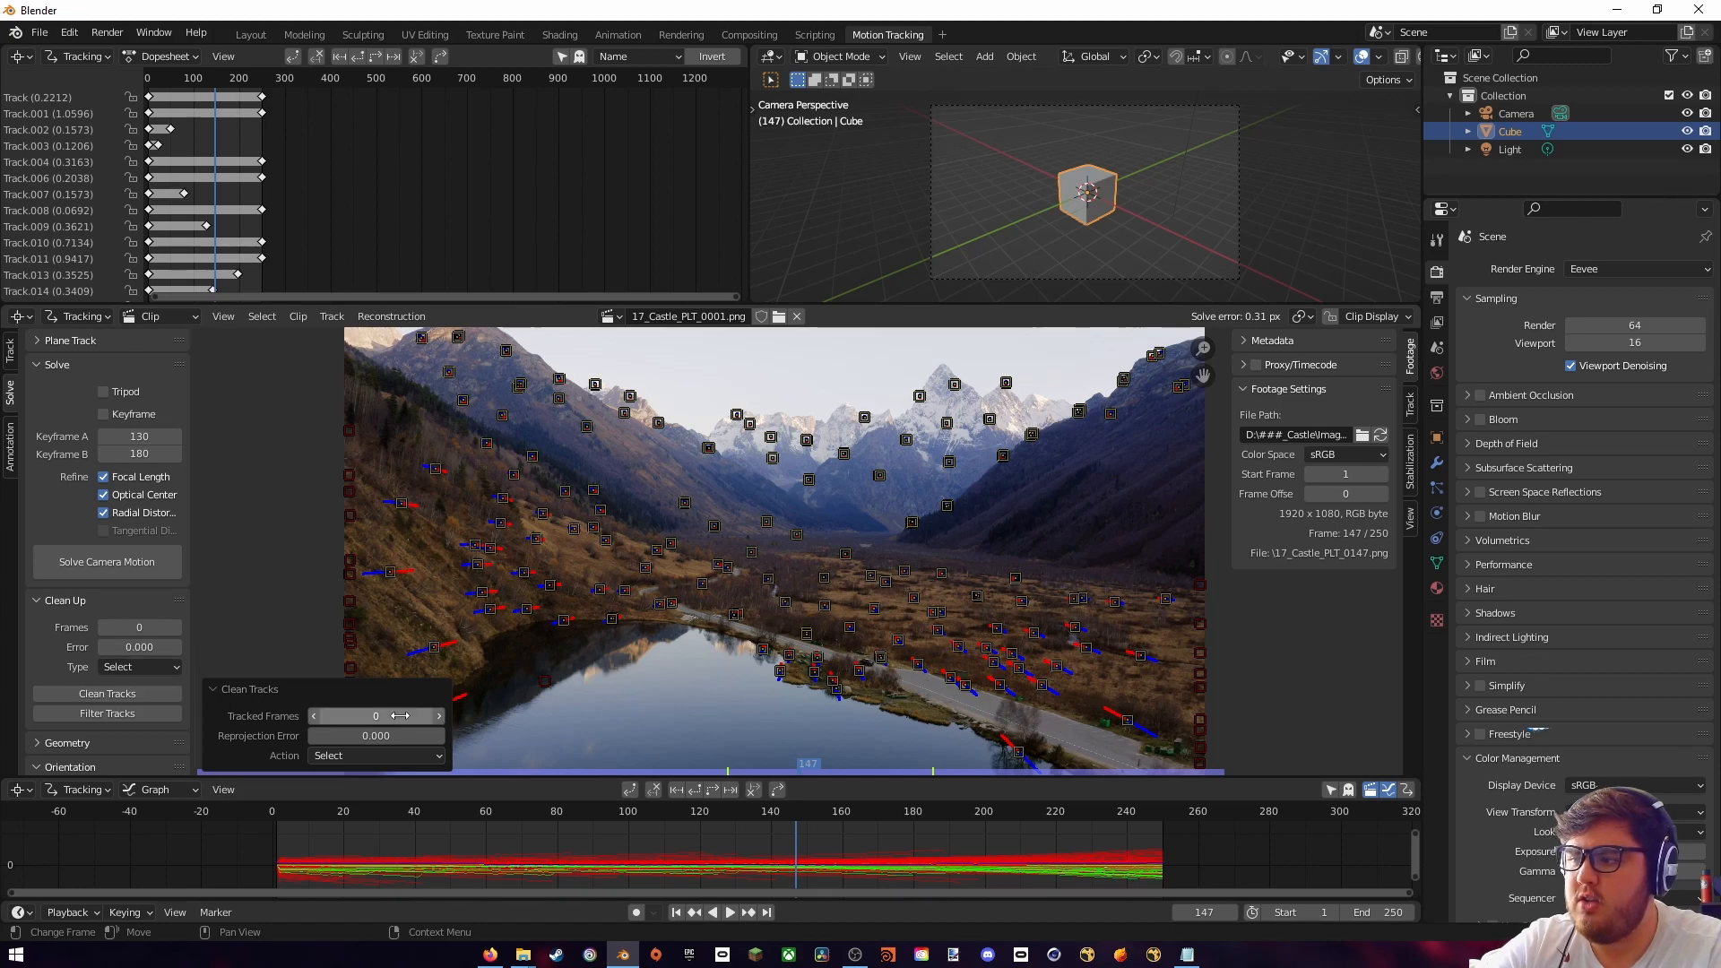
drag(360, 736, 425, 736)
key(x)
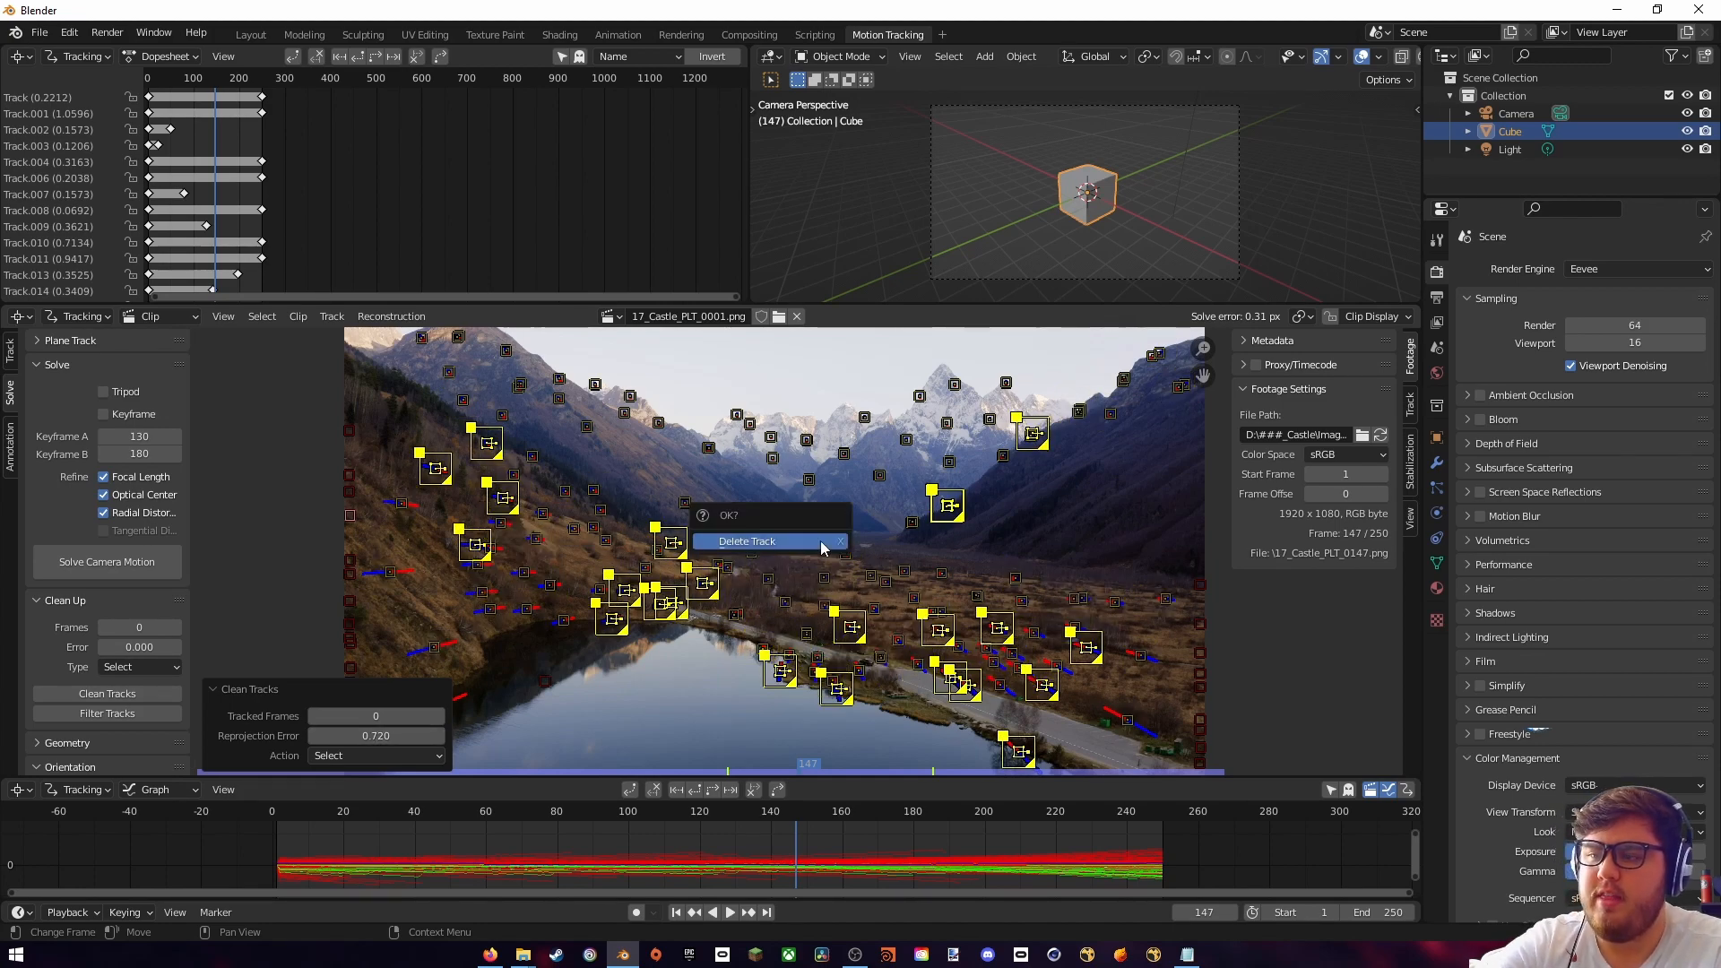
click(822, 541)
click(147, 559)
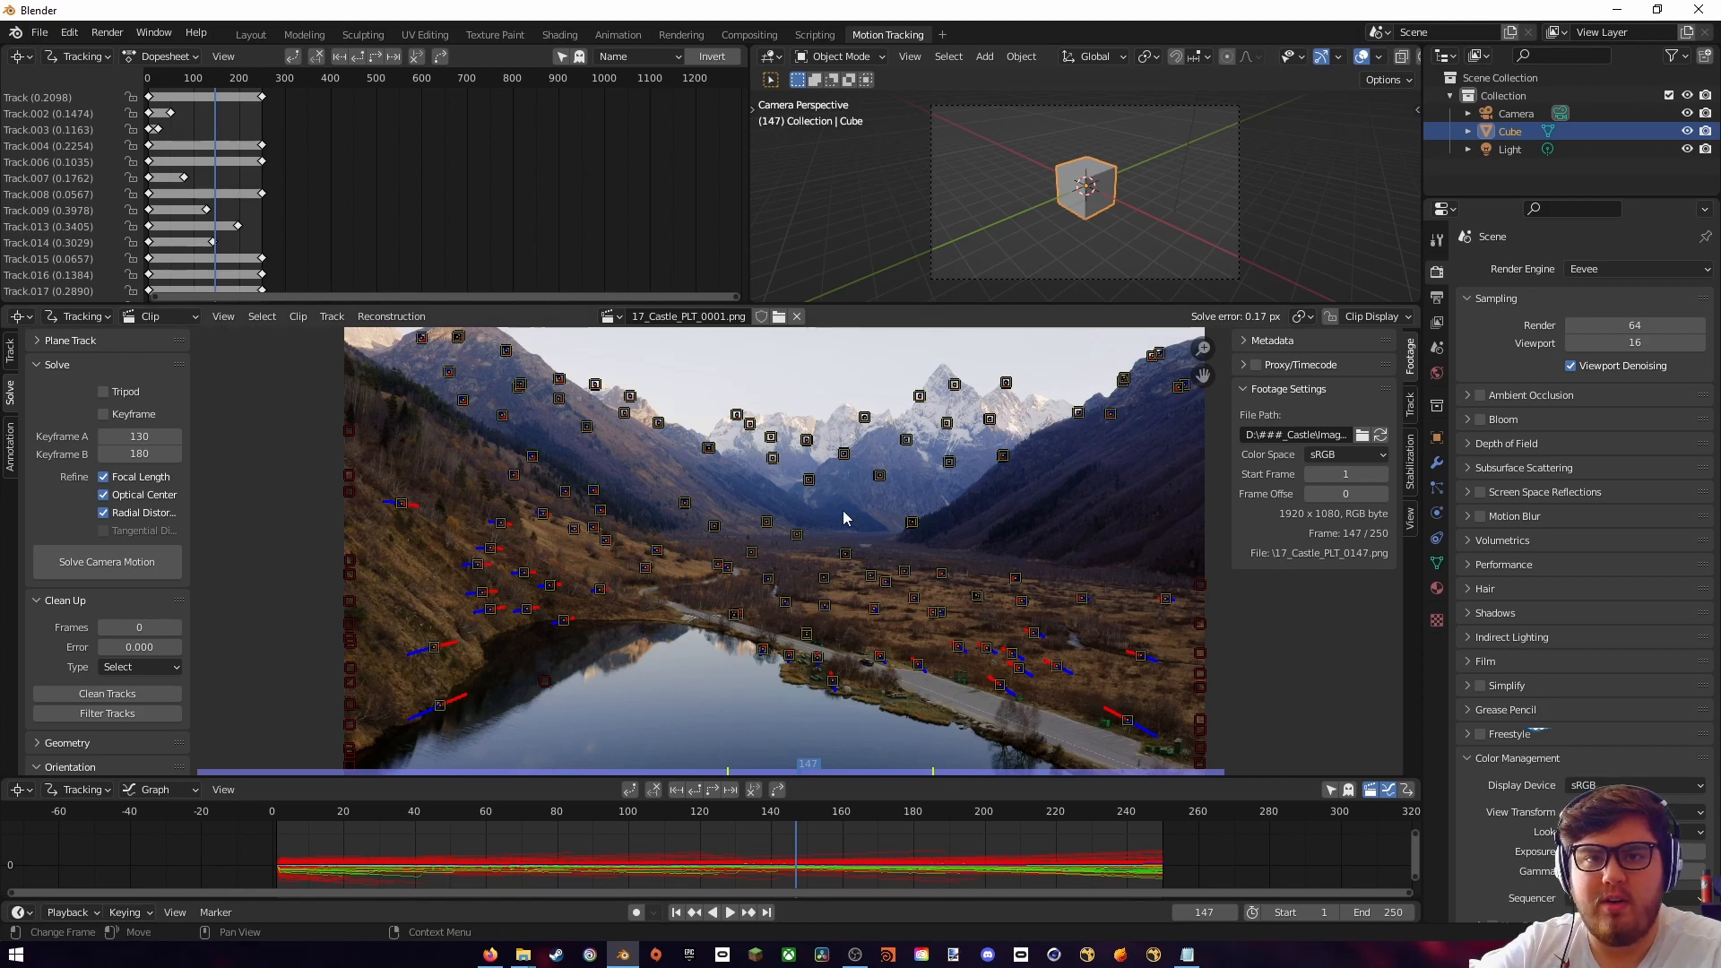
- Set up the tracking scene from the solved camera and inspect the result in the 3D viewport
scroll(877, 614, up, 3)
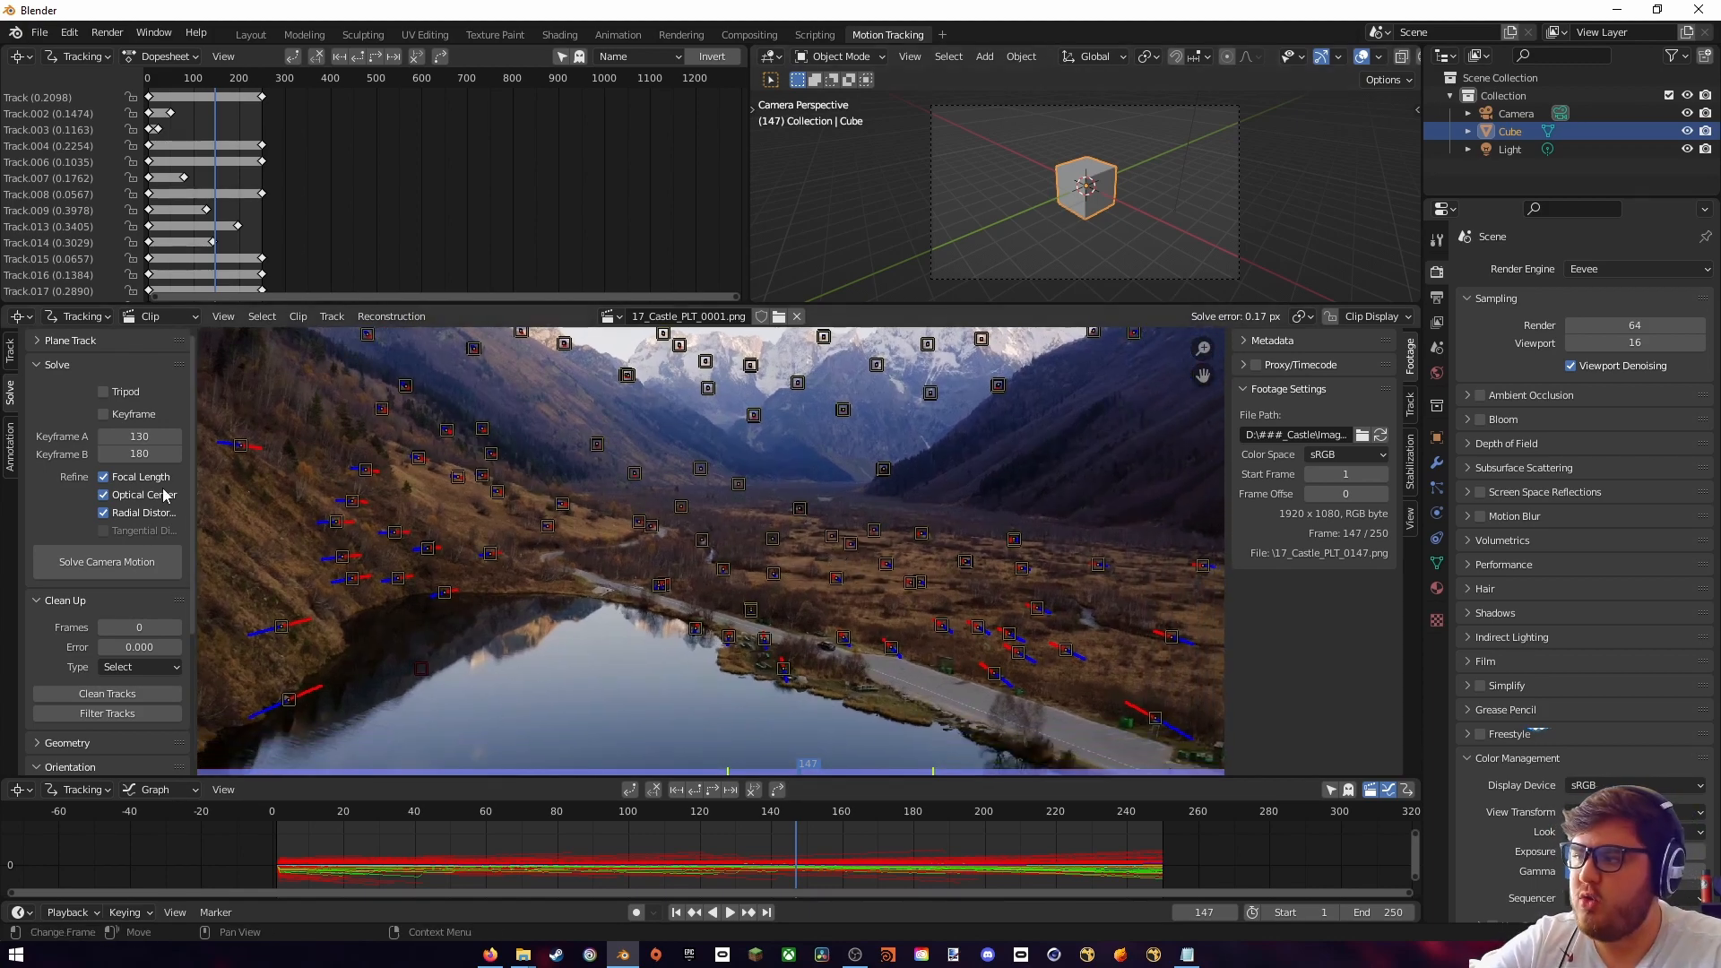
scroll(106, 505, down, 5)
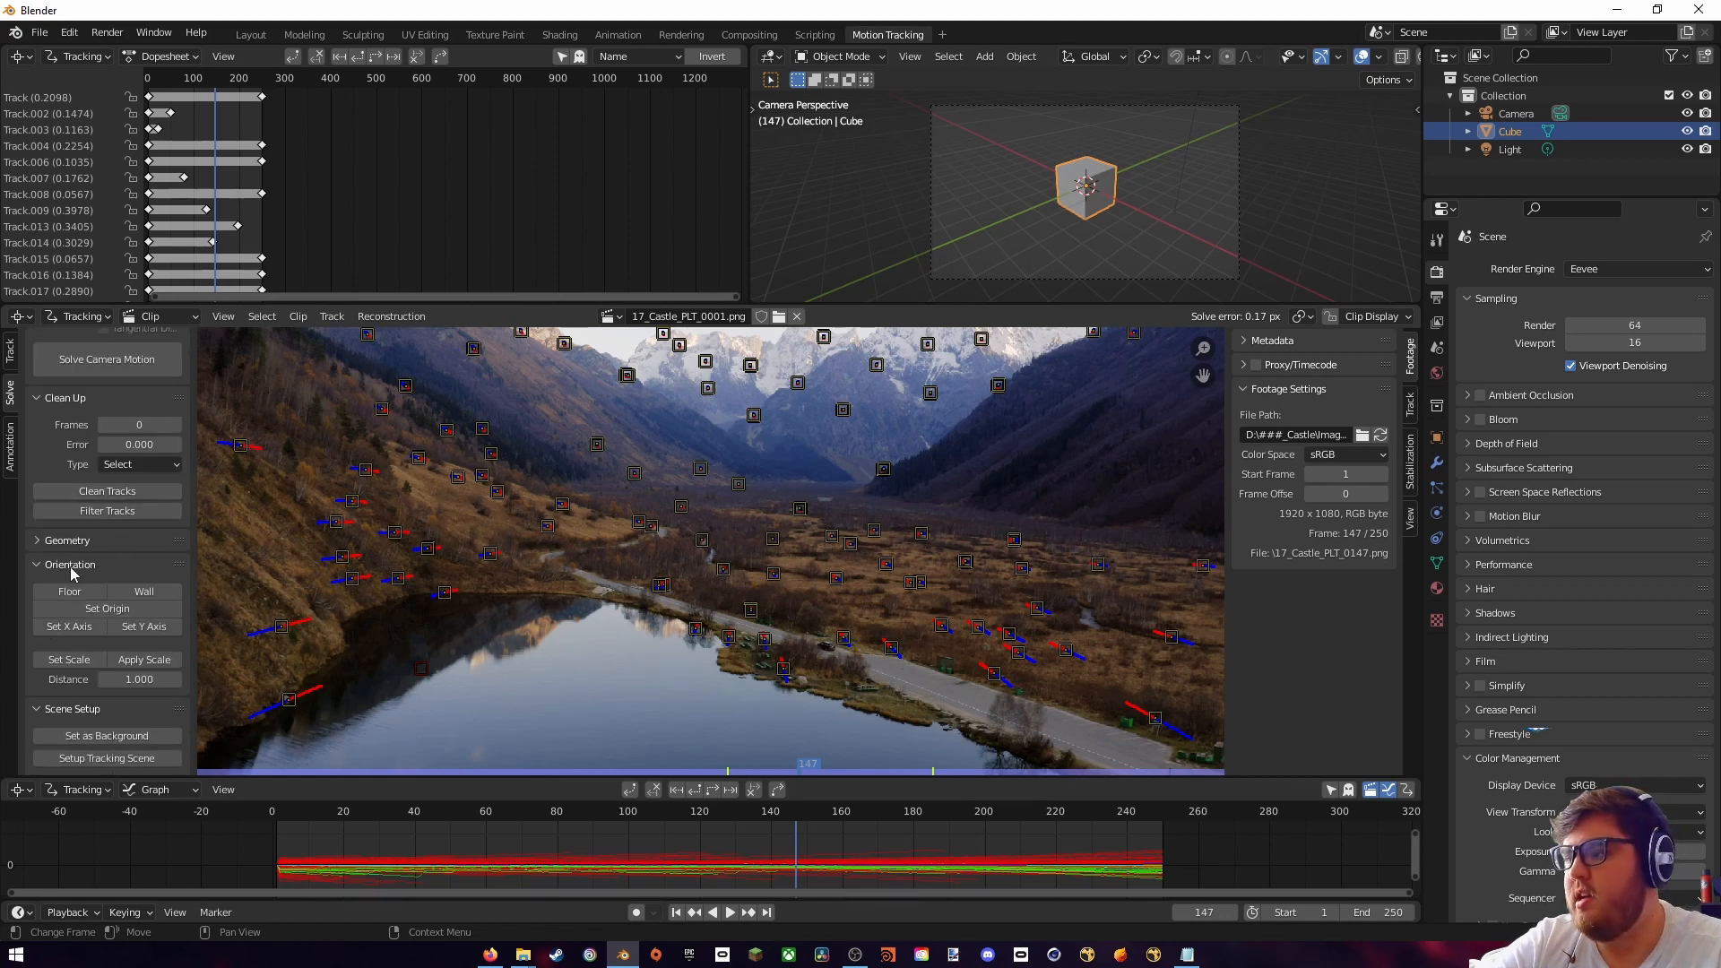
click(93, 763)
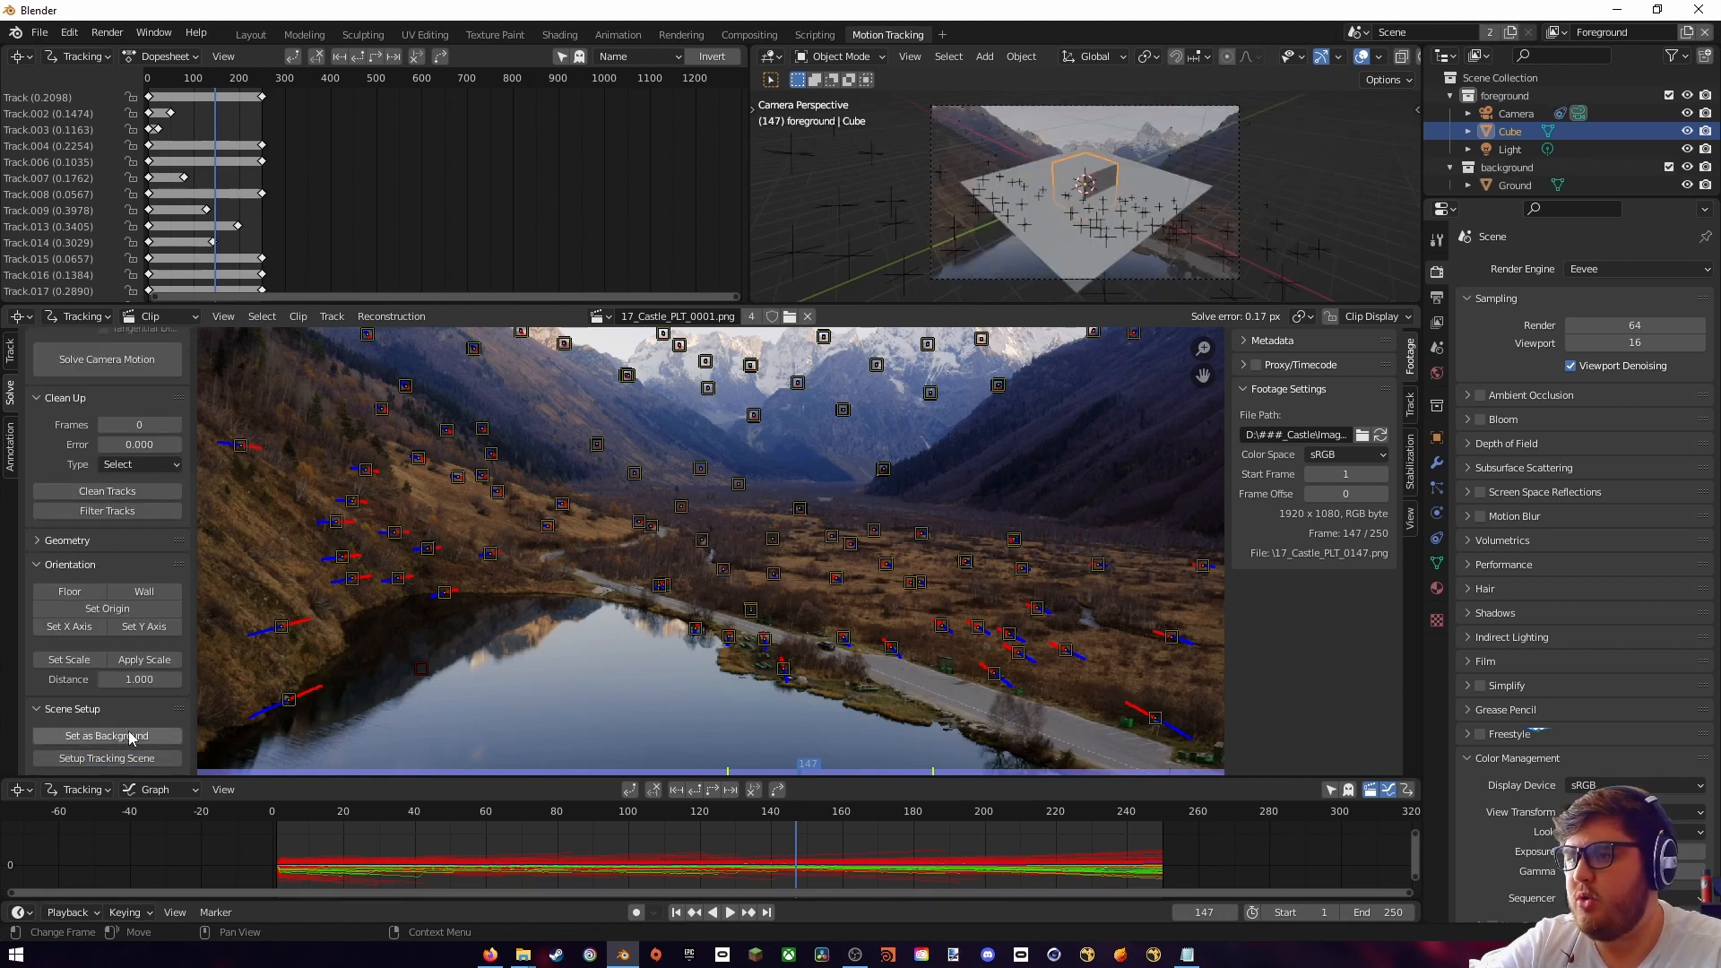
mouse_move(1087, 234)
middle_down()
mouse_move(1137, 219)
mouse_move(1092, 214)
middle_up()
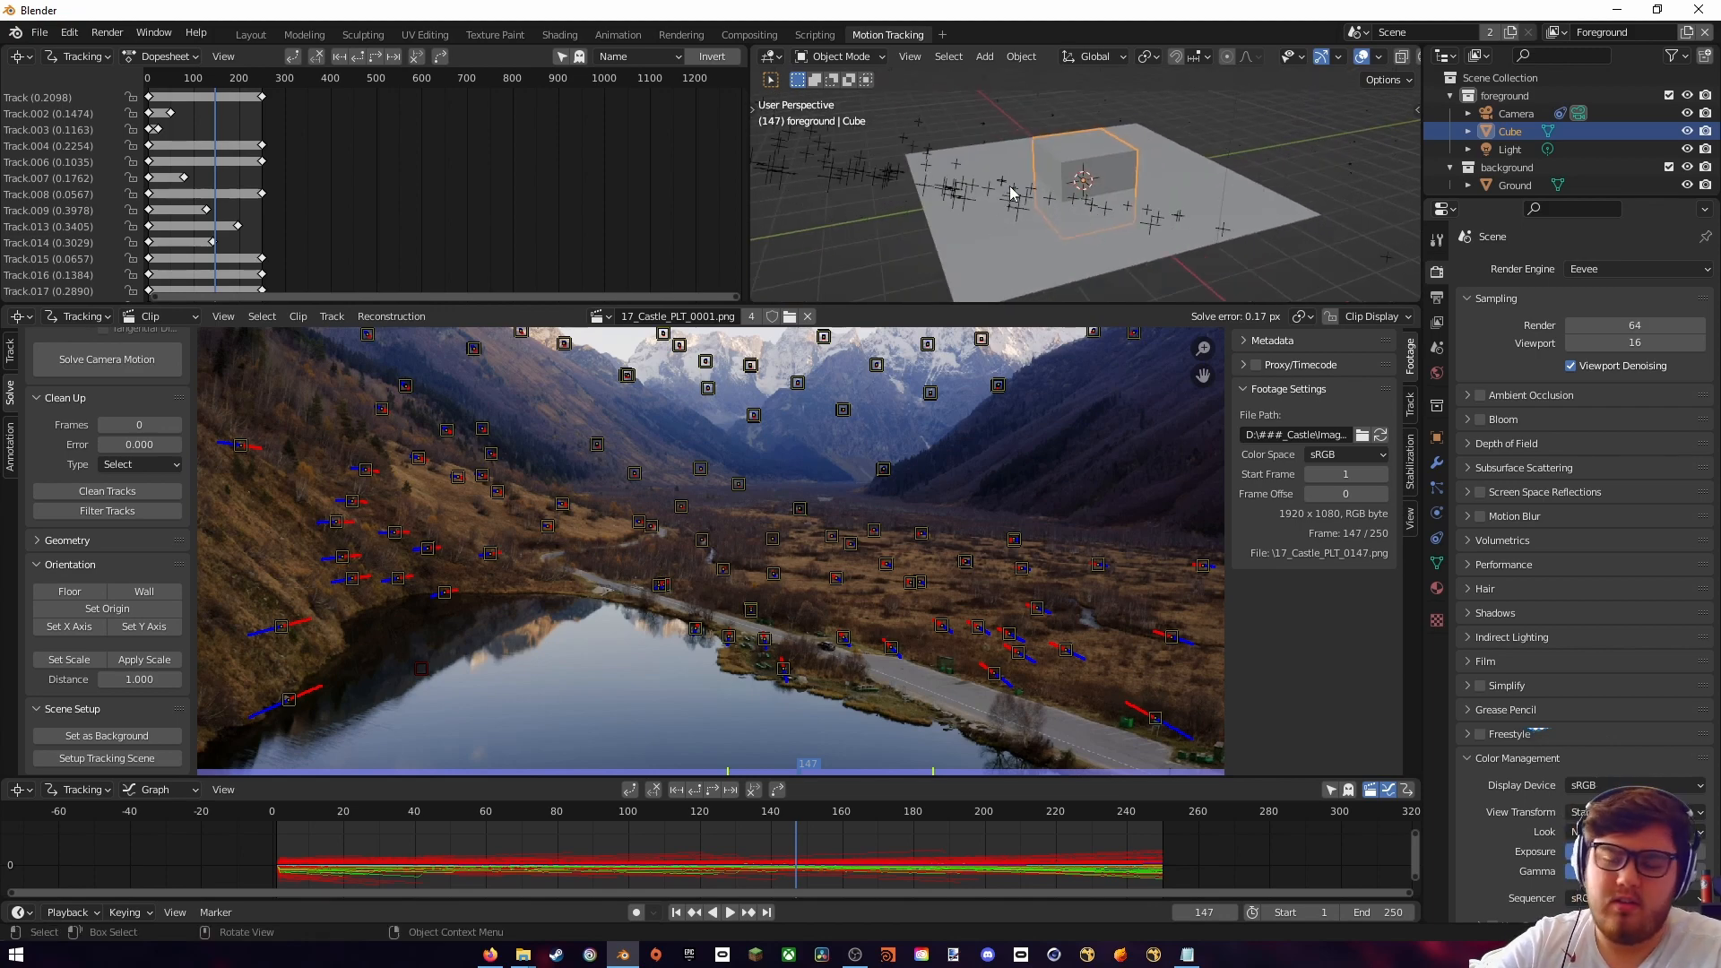
key(KP_0)
- Set the floor plane from three markers on the brown valley meadow and set the origin at the rightmost of them
scroll(819, 605, up, 3)
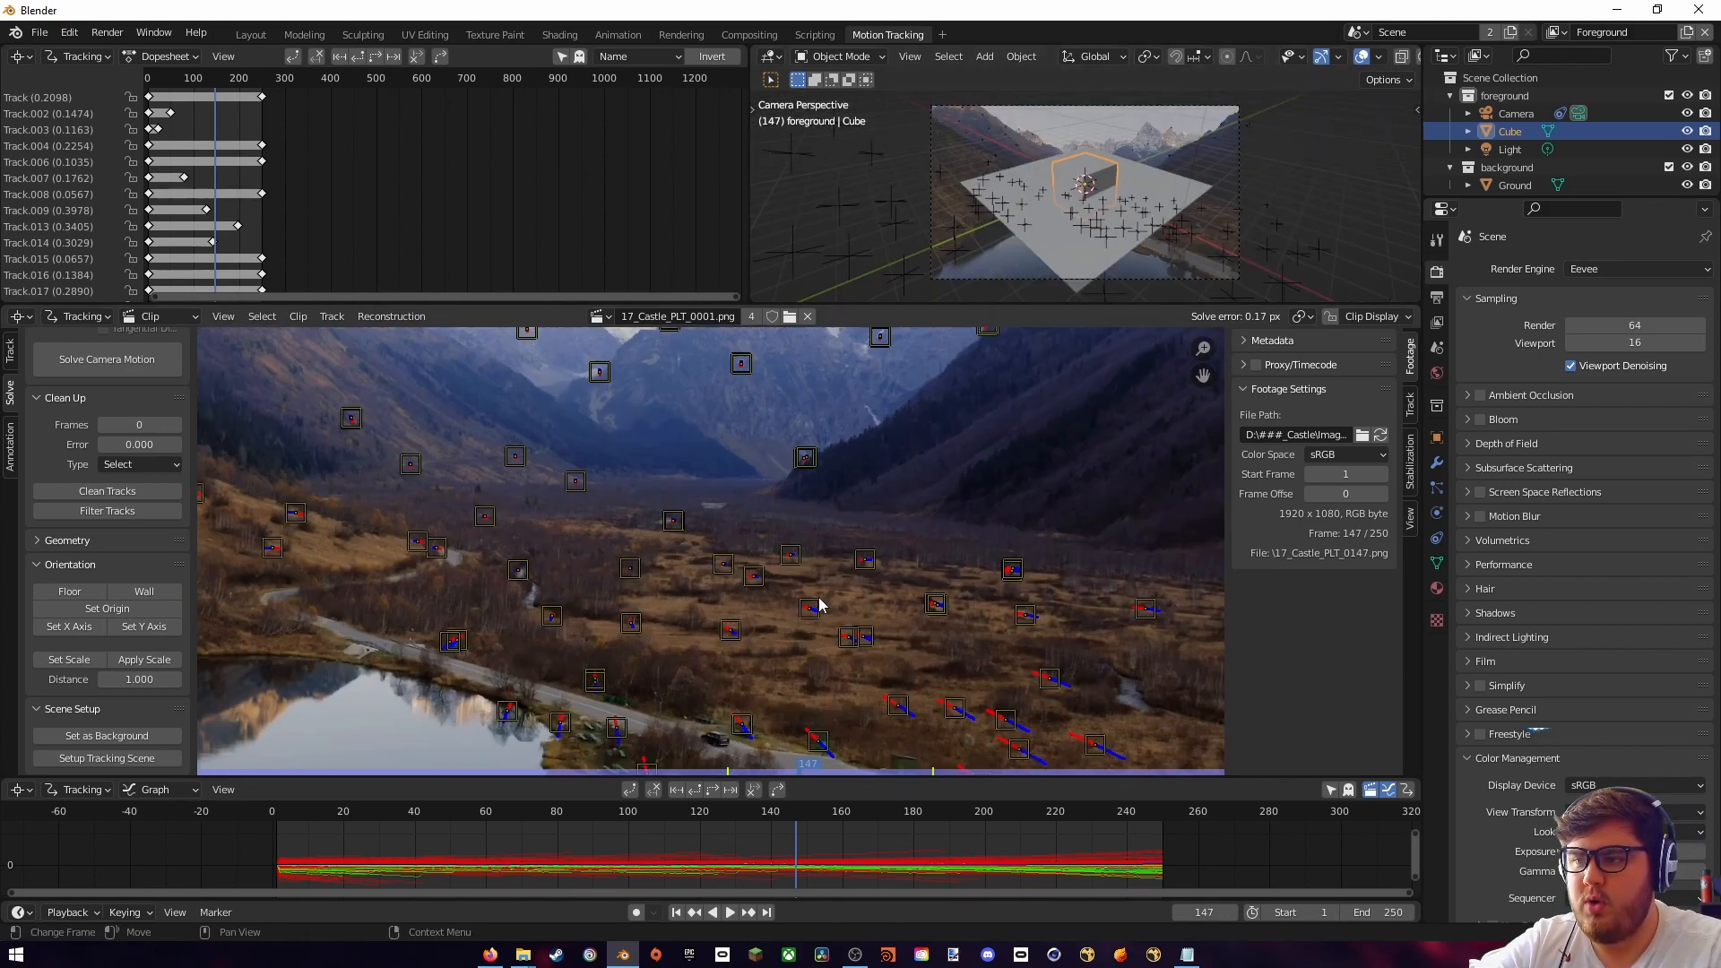
scroll(807, 601, up, 3)
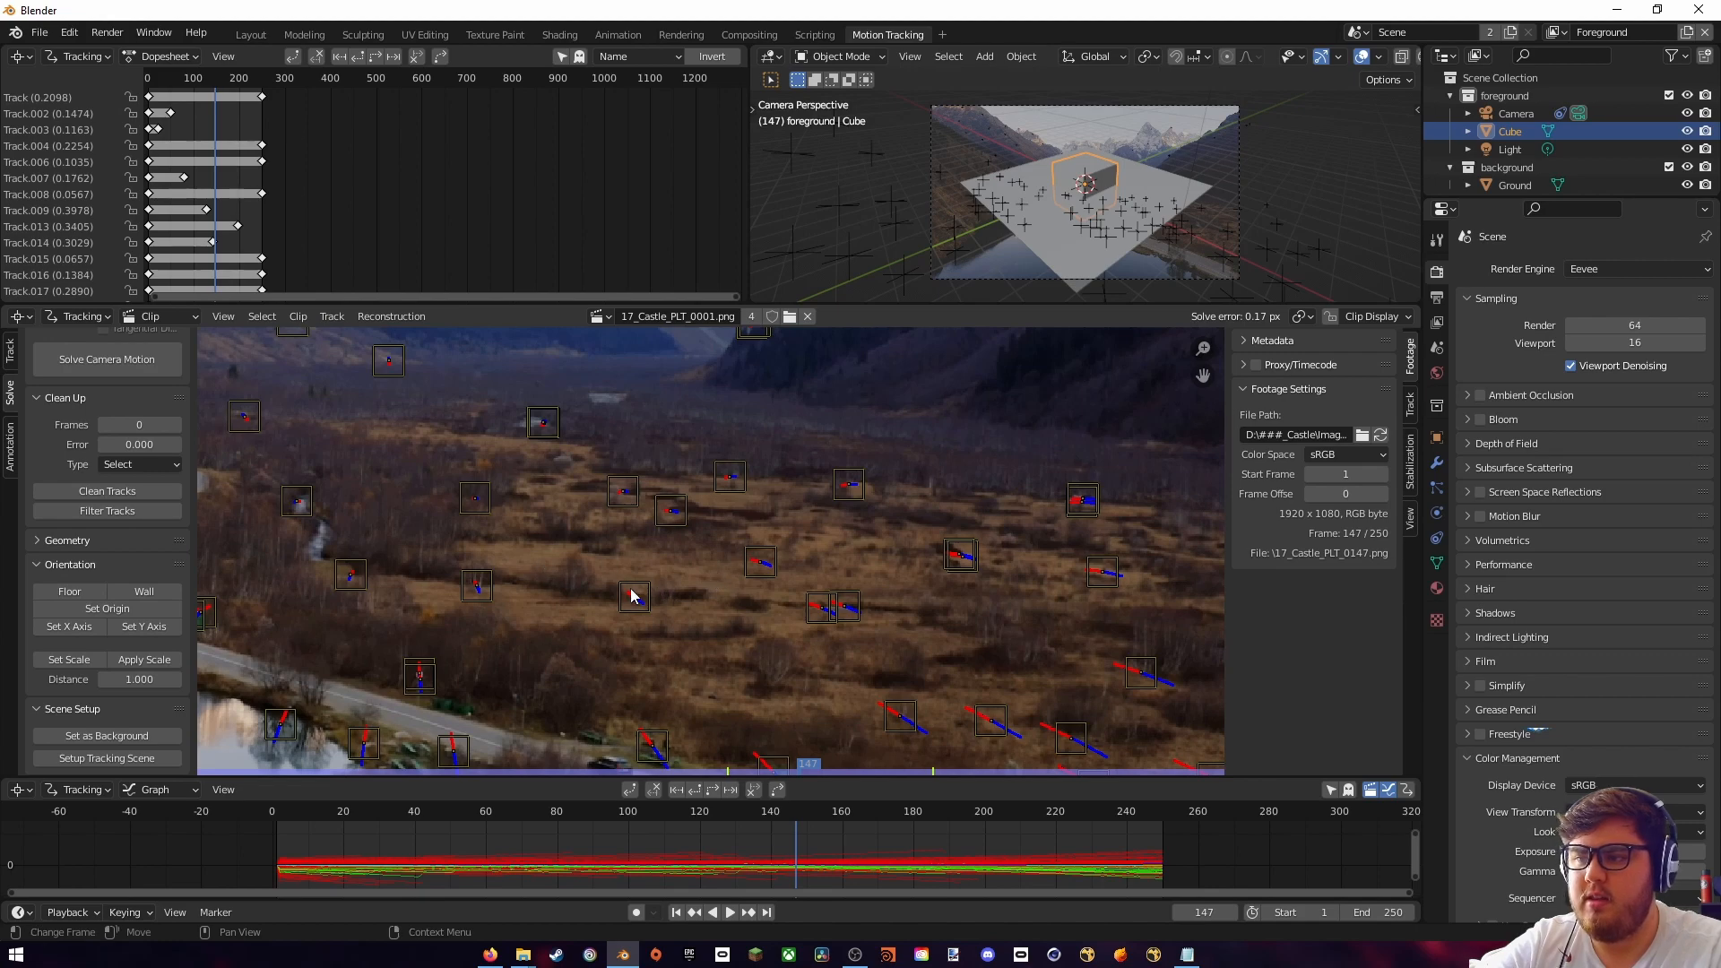
click(632, 596)
shift+click(760, 562)
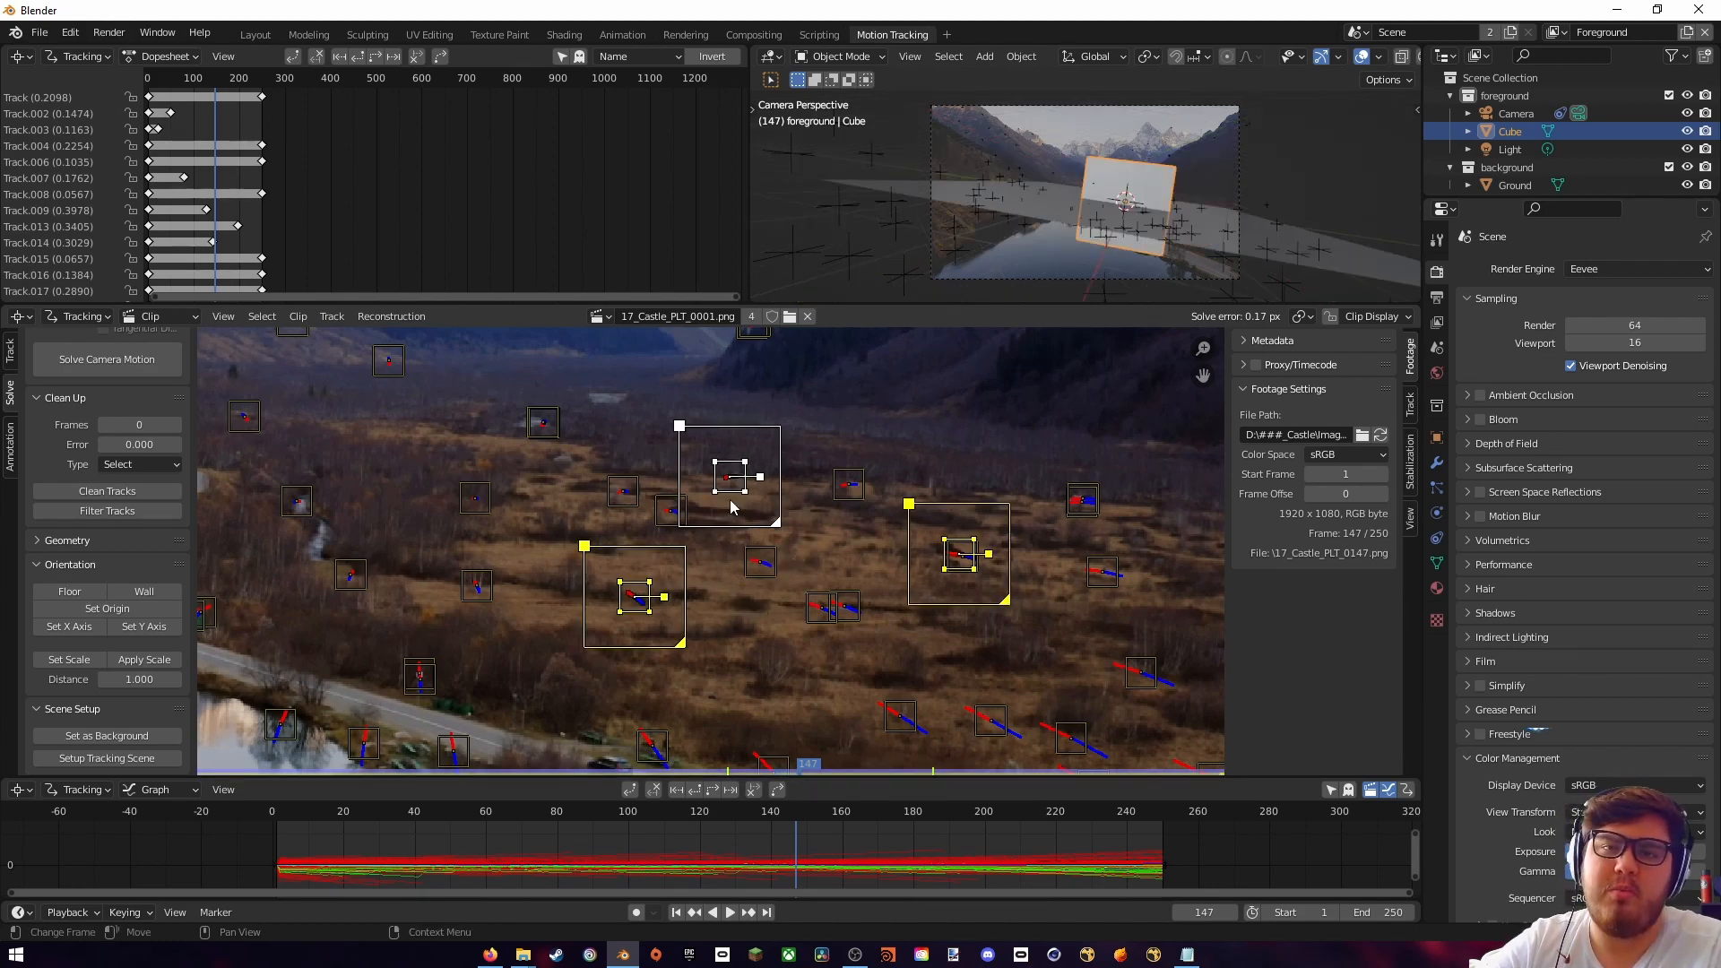
click(83, 596)
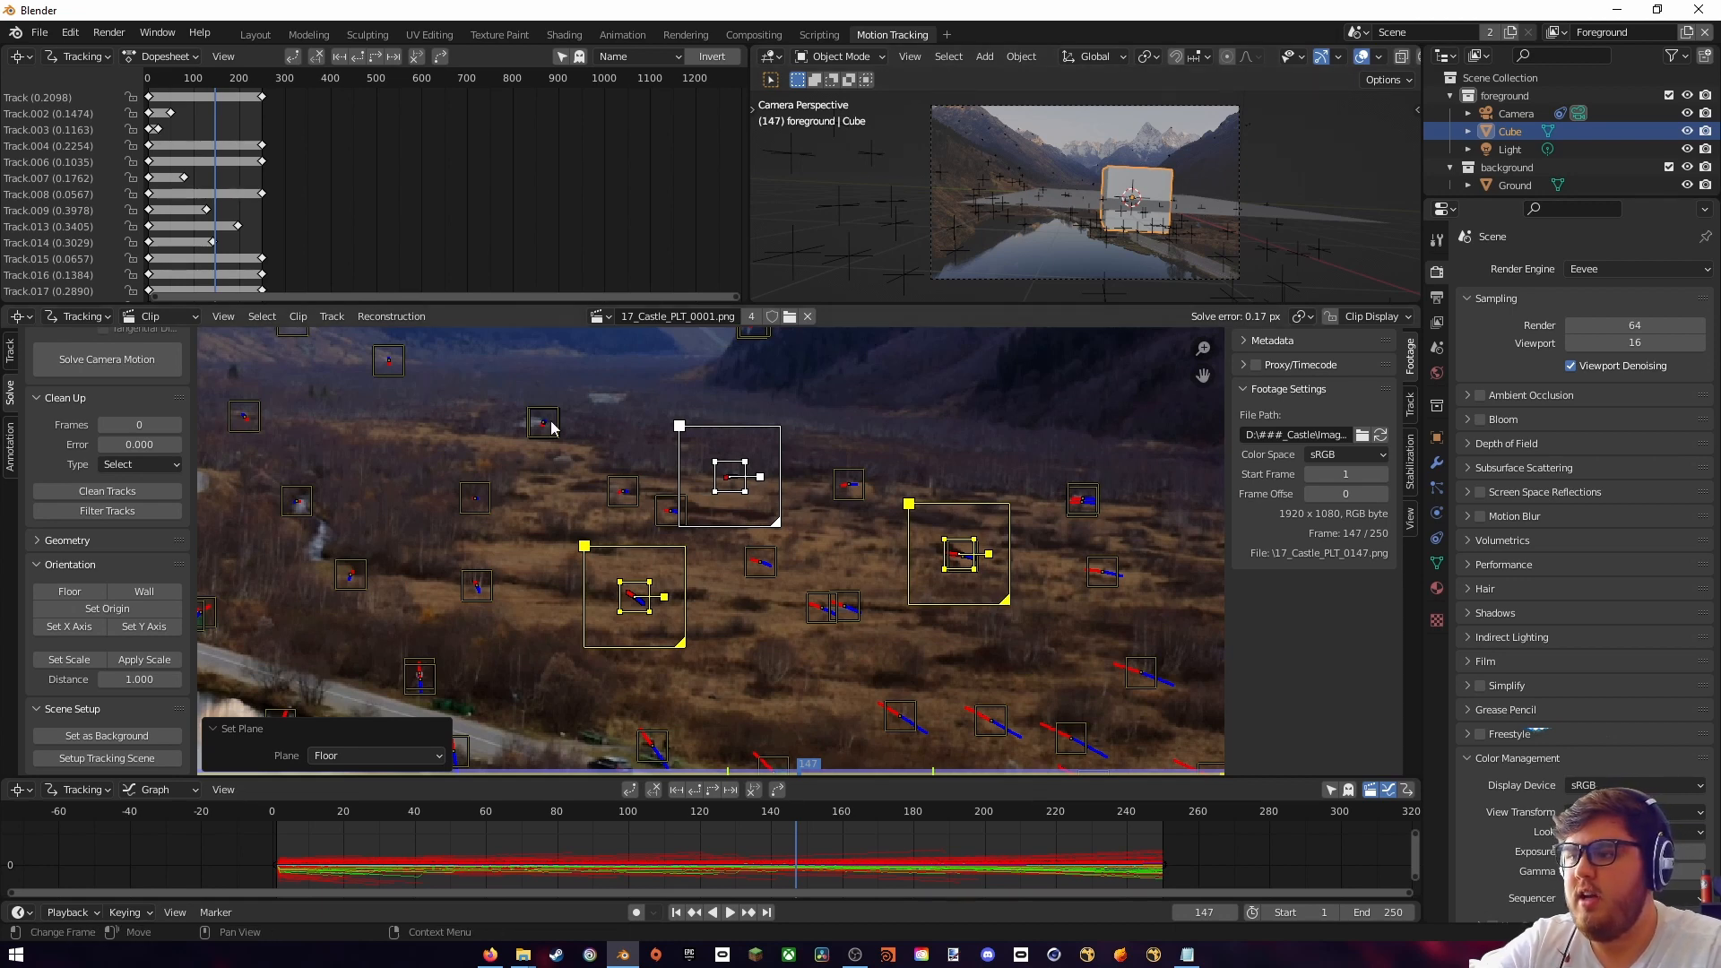
click(938, 593)
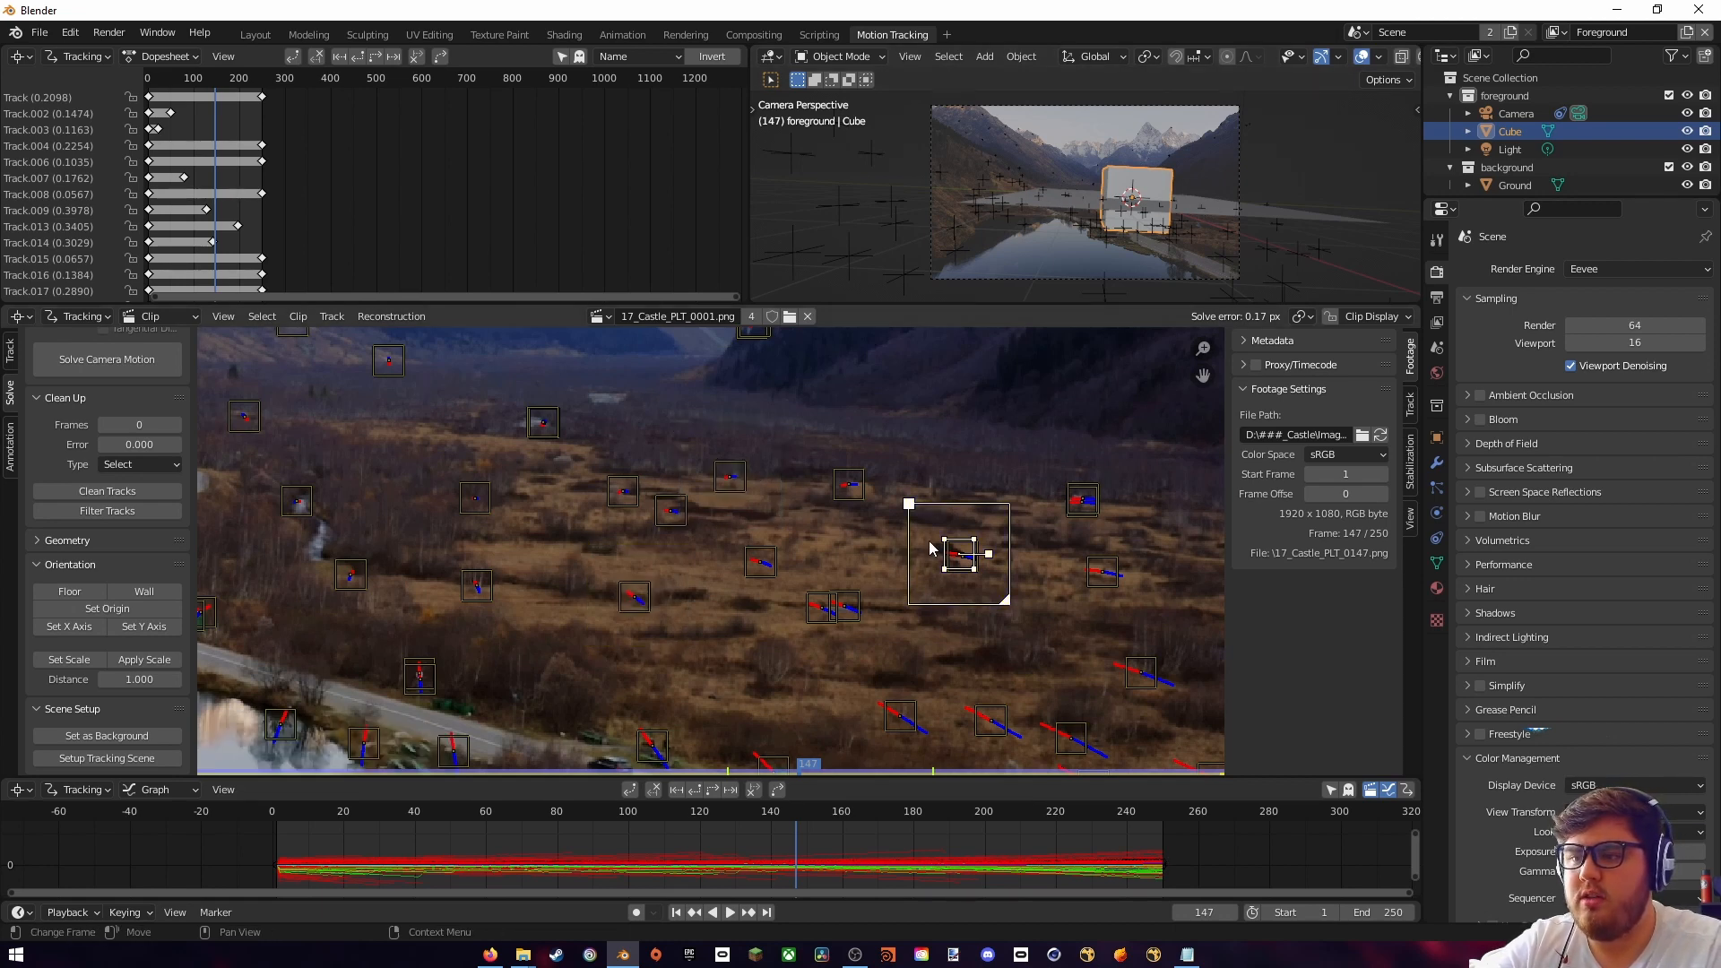
click(110, 609)
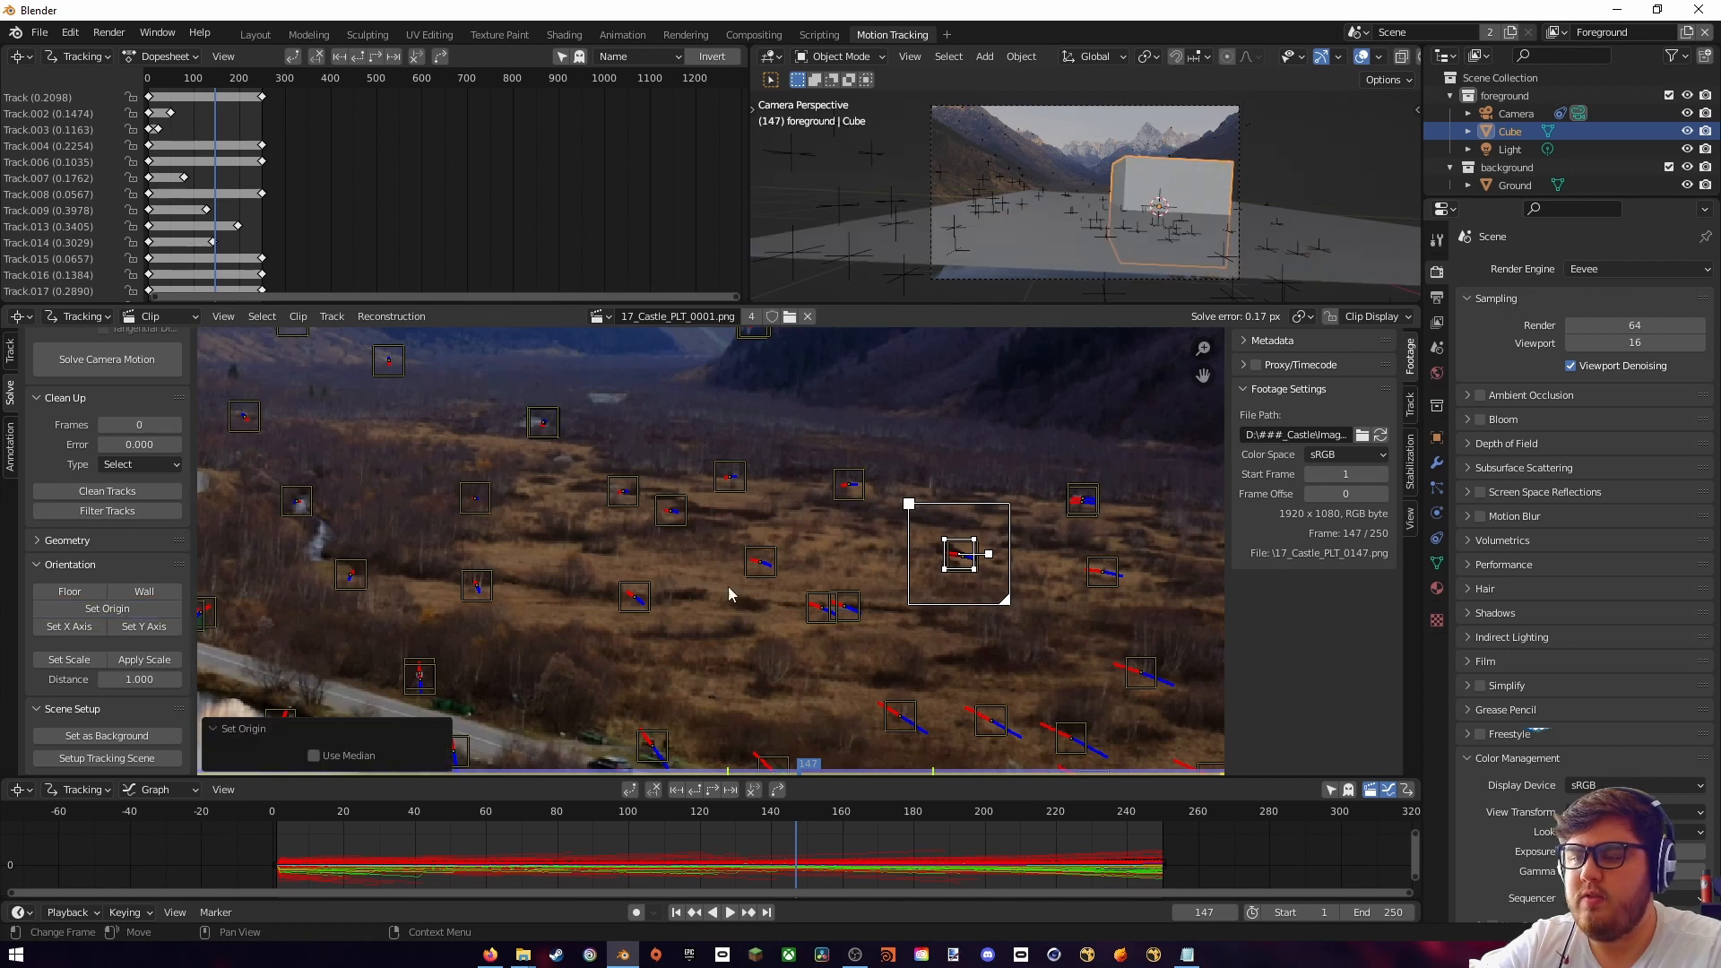
- Set the X axis from the marker at the meadow's centre, and scale the scene by setting its distance to the marker just below to 37.4
click(746, 505)
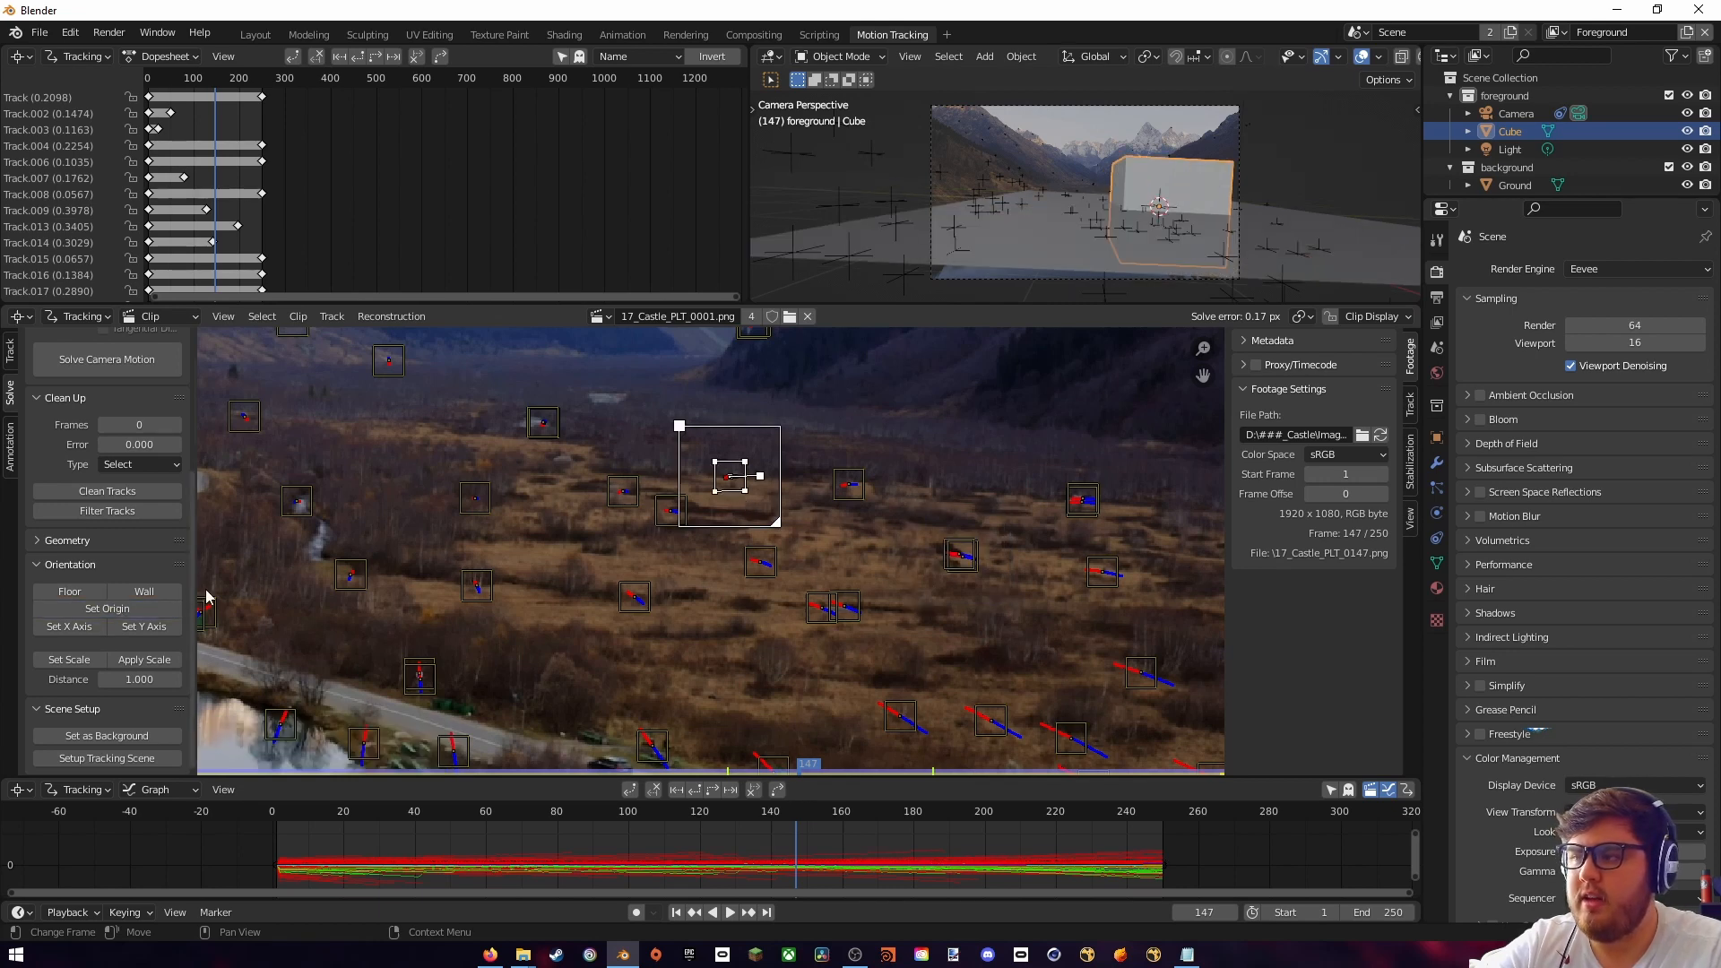
click(101, 625)
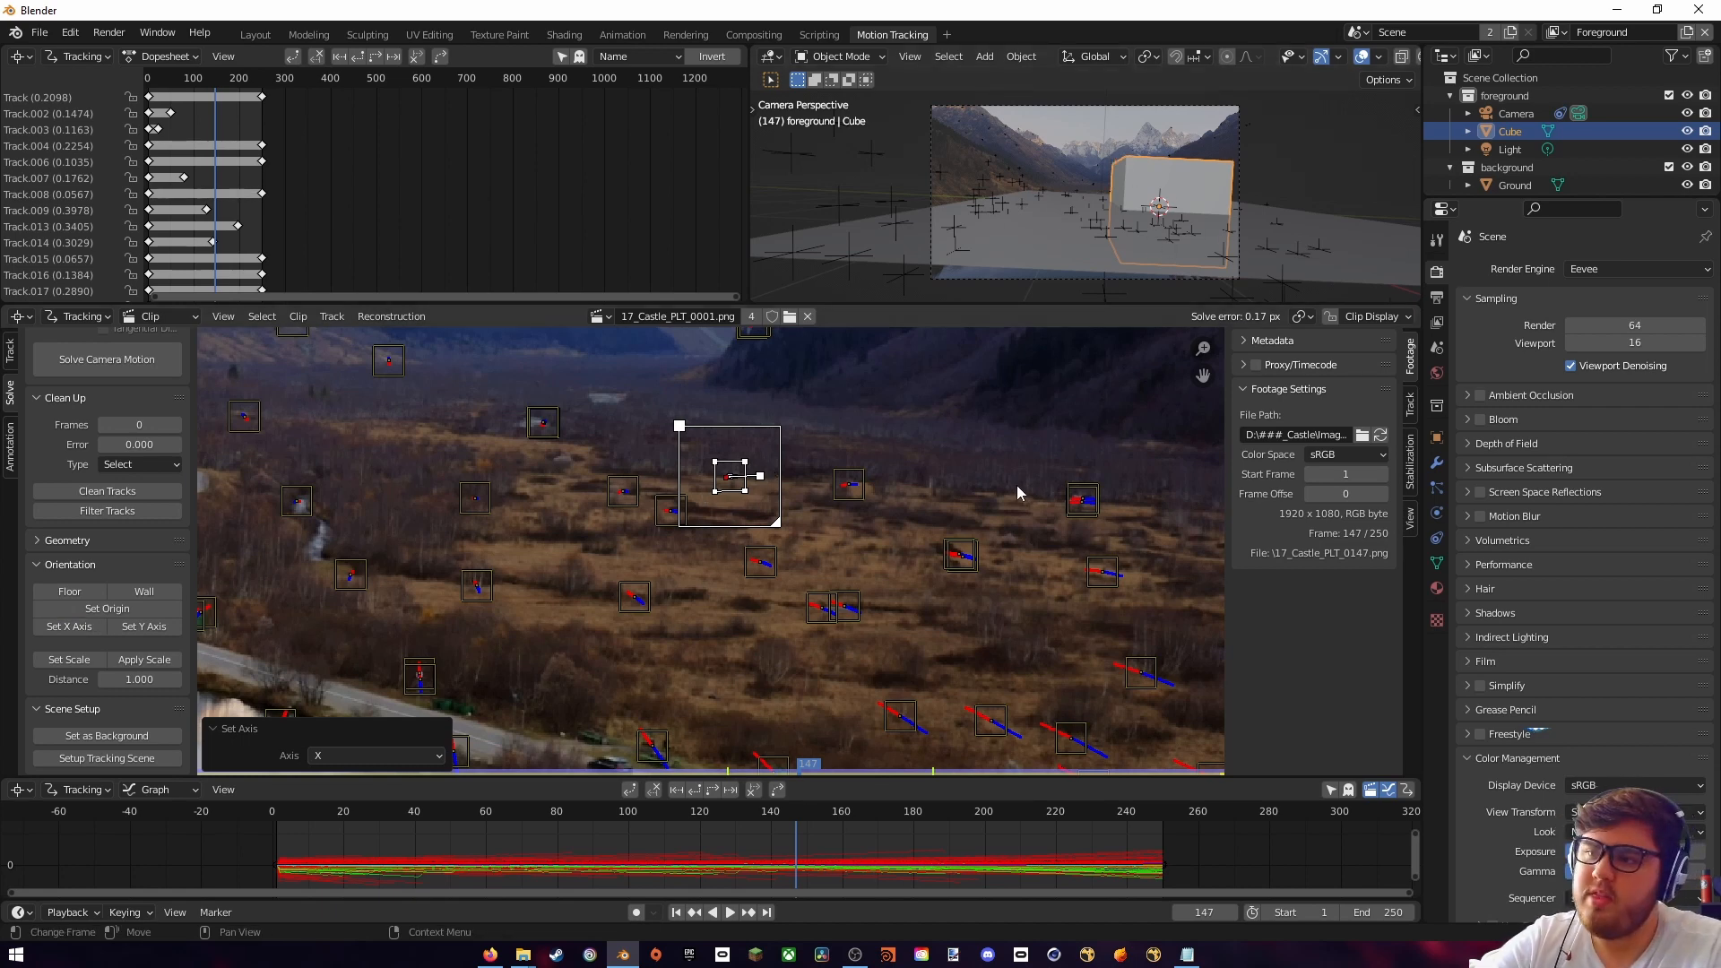
shift+click(773, 567)
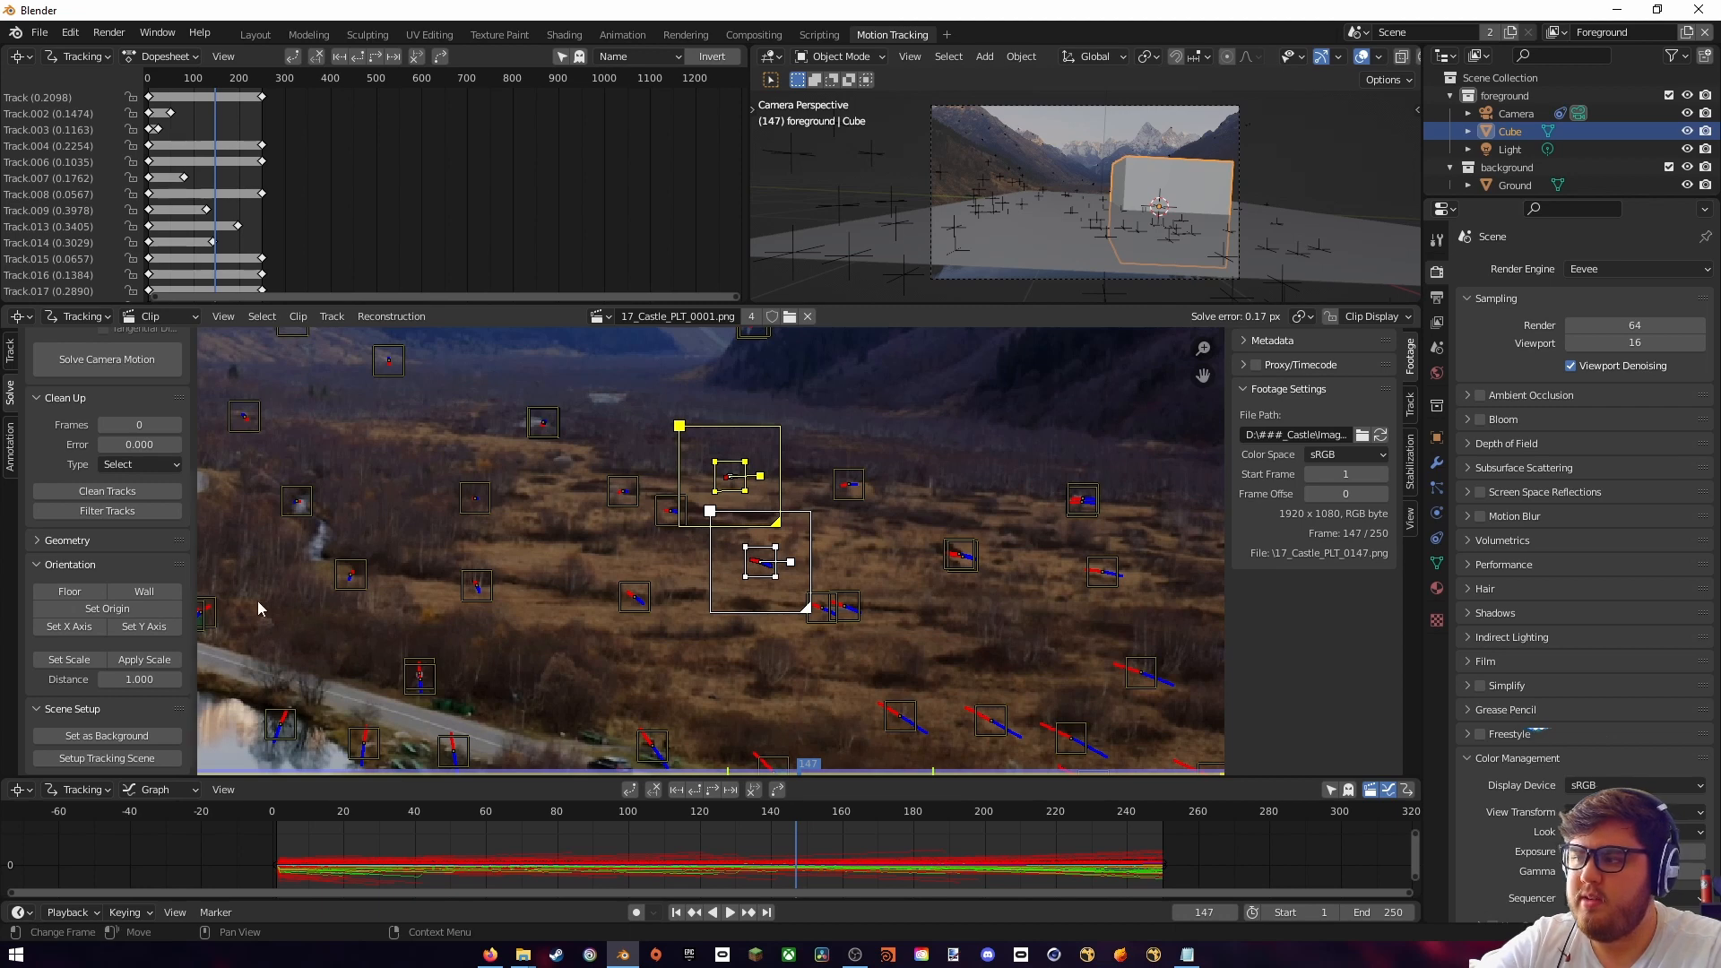
click(72, 664)
drag(359, 755, 529, 755)
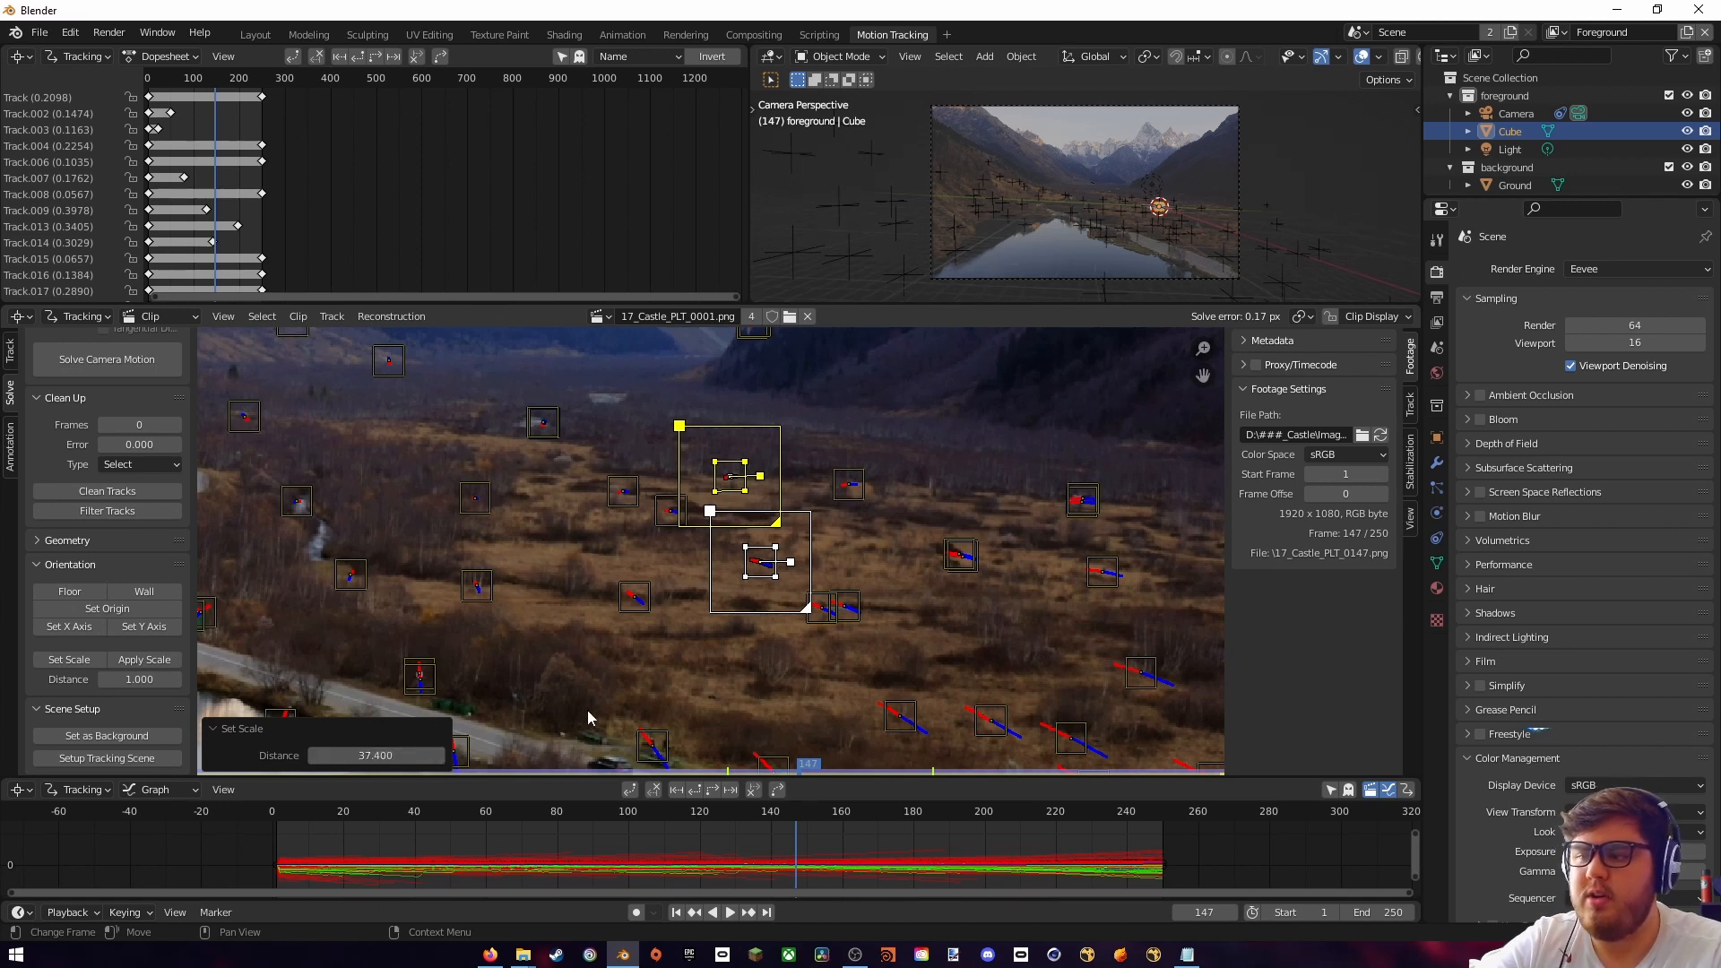
click(986, 435)
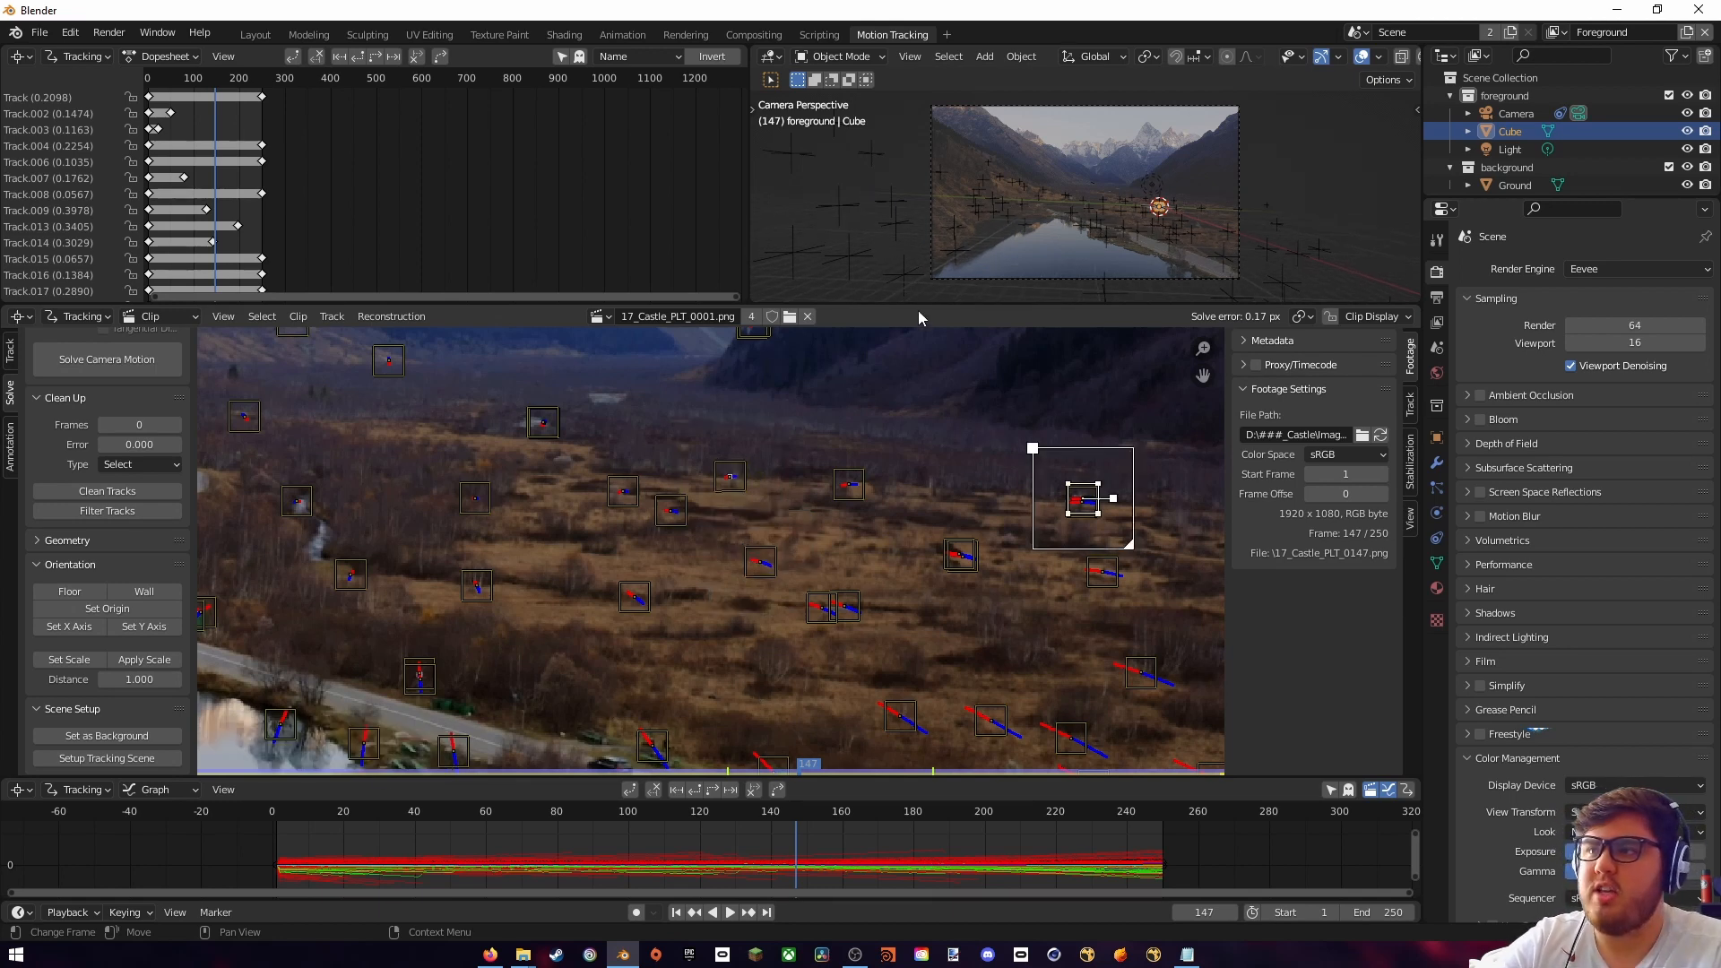
- Play the shot through the camera in the Layout workspace to check how well the cube sticks to the valley floor
click(256, 34)
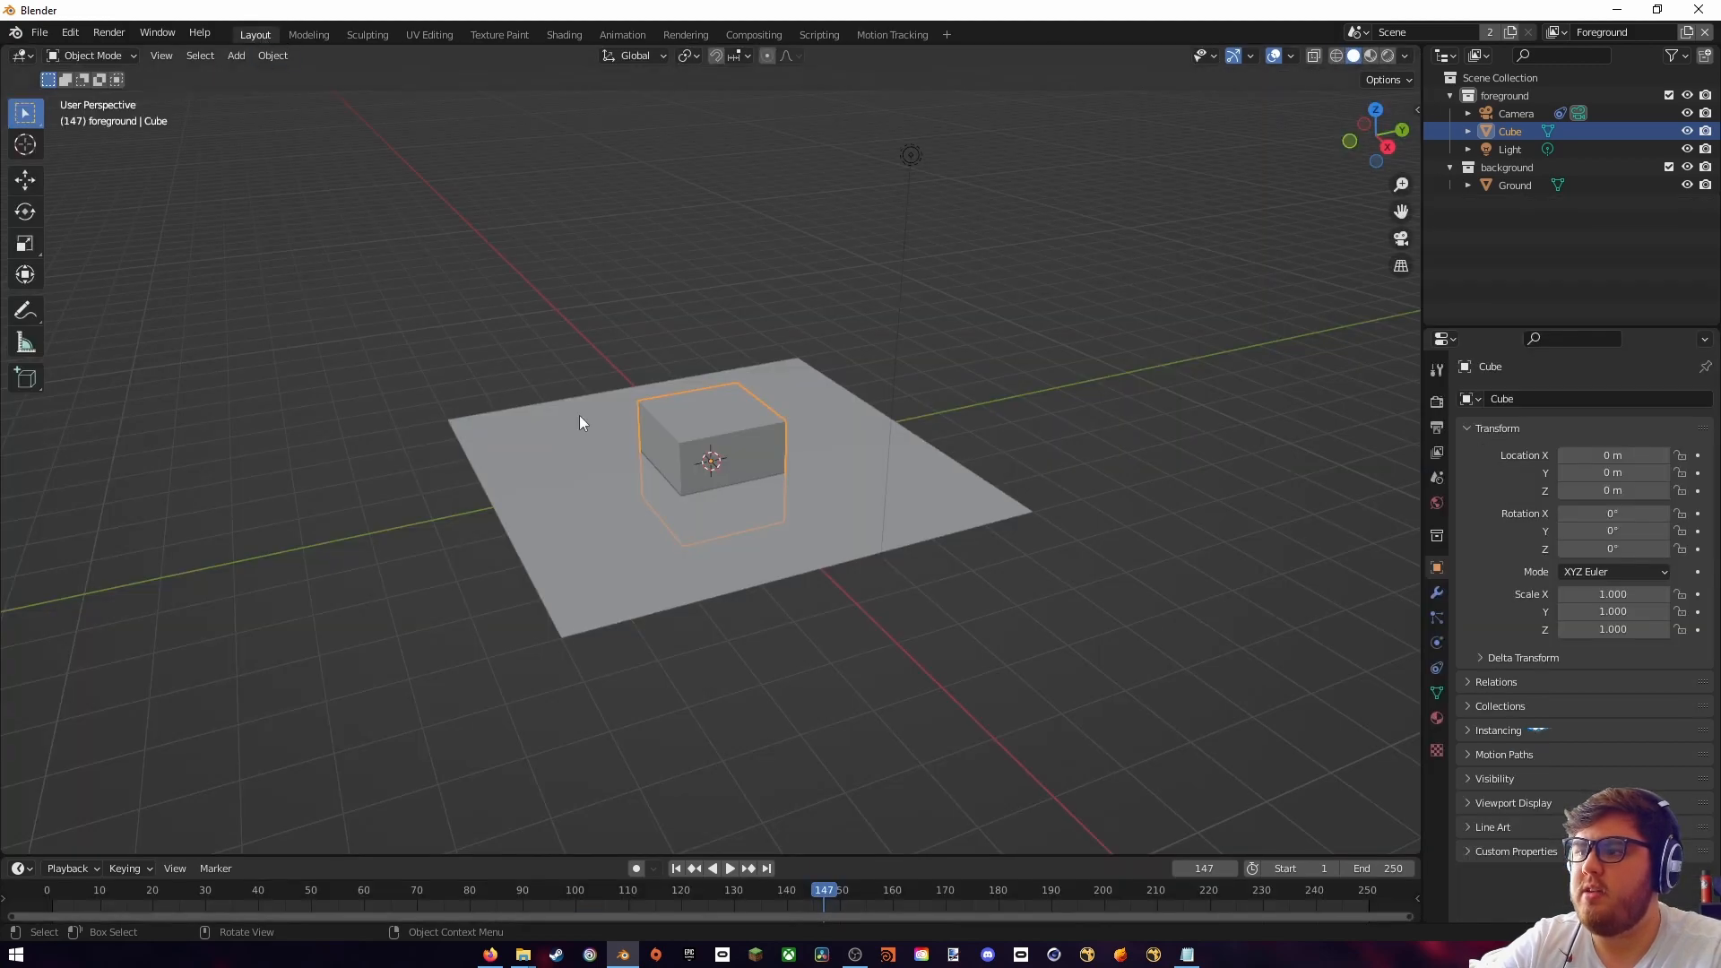
key(KP_0)
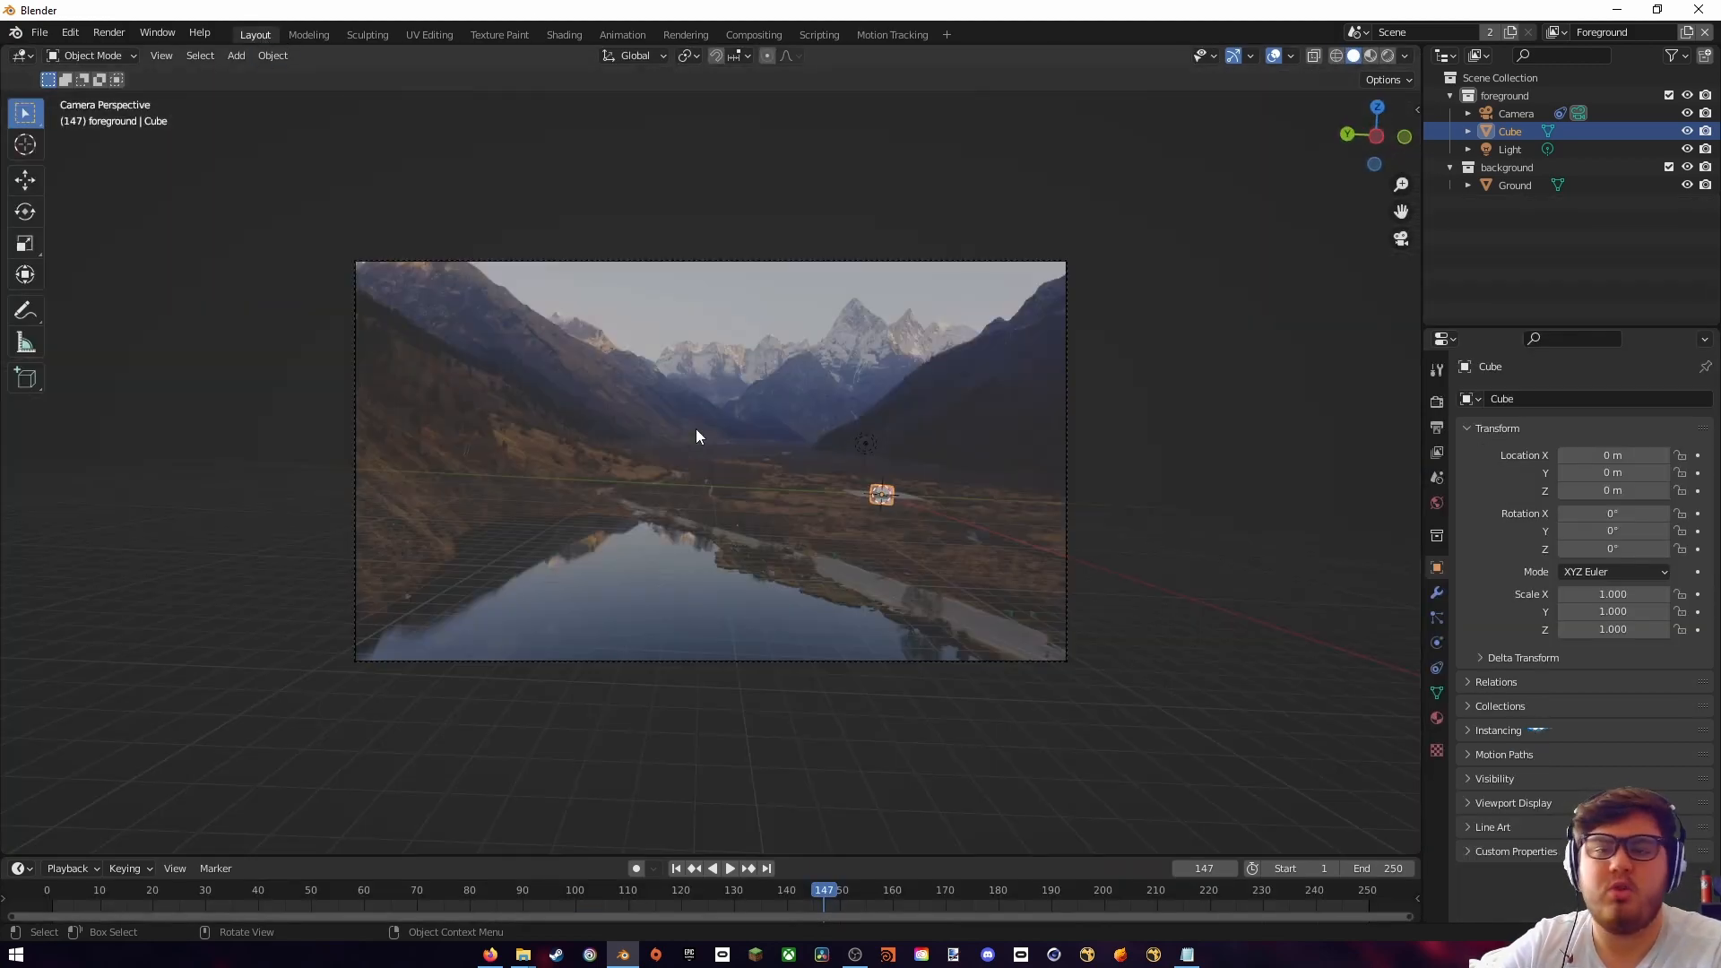
click(348, 890)
key(space)
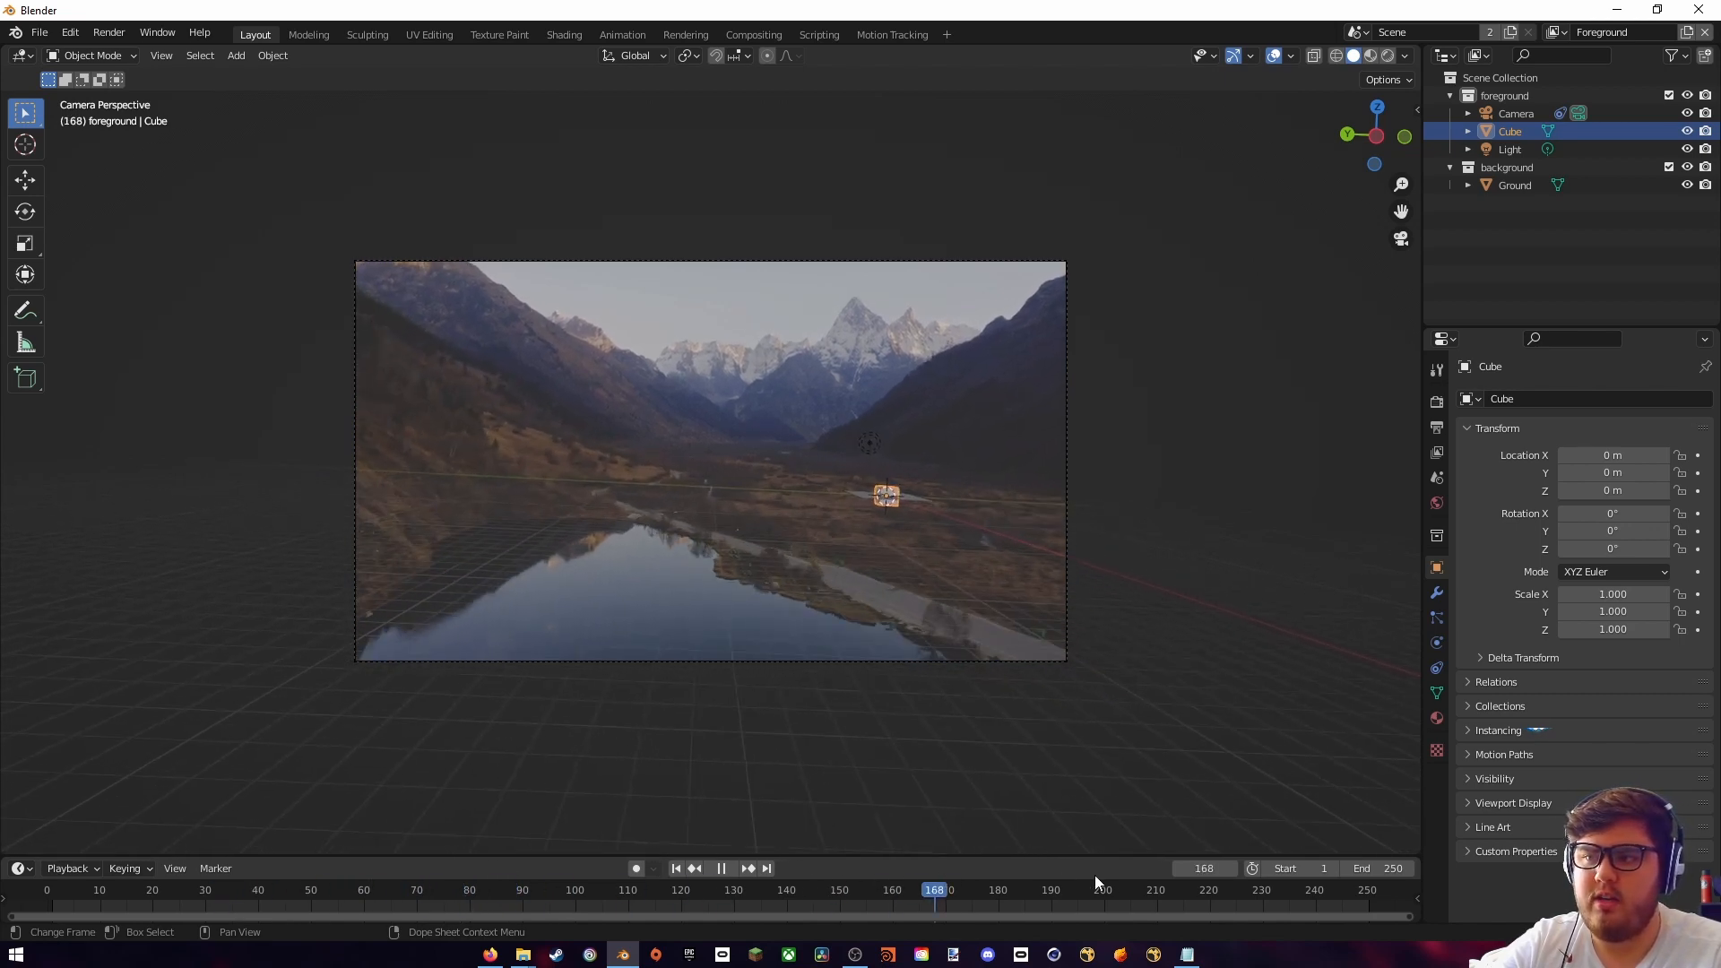
drag(1005, 879, 831, 893)
key(space)
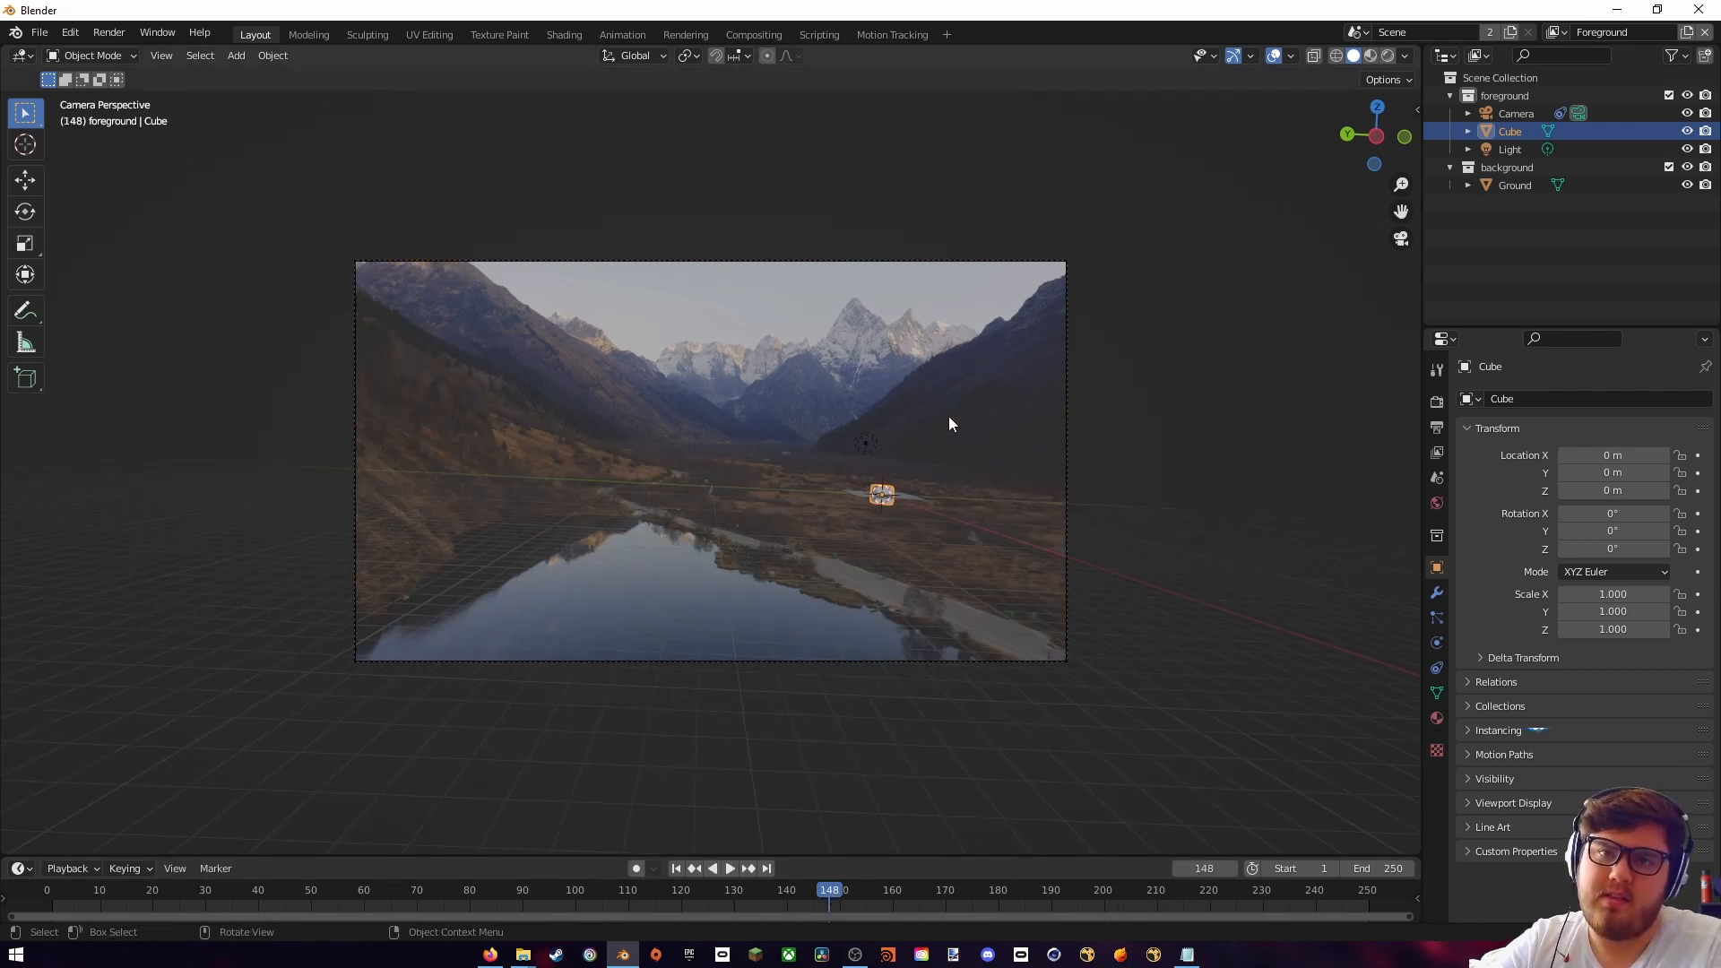
- Delete the background and foreground collections while keeping their objects in the scene
click(1514, 168)
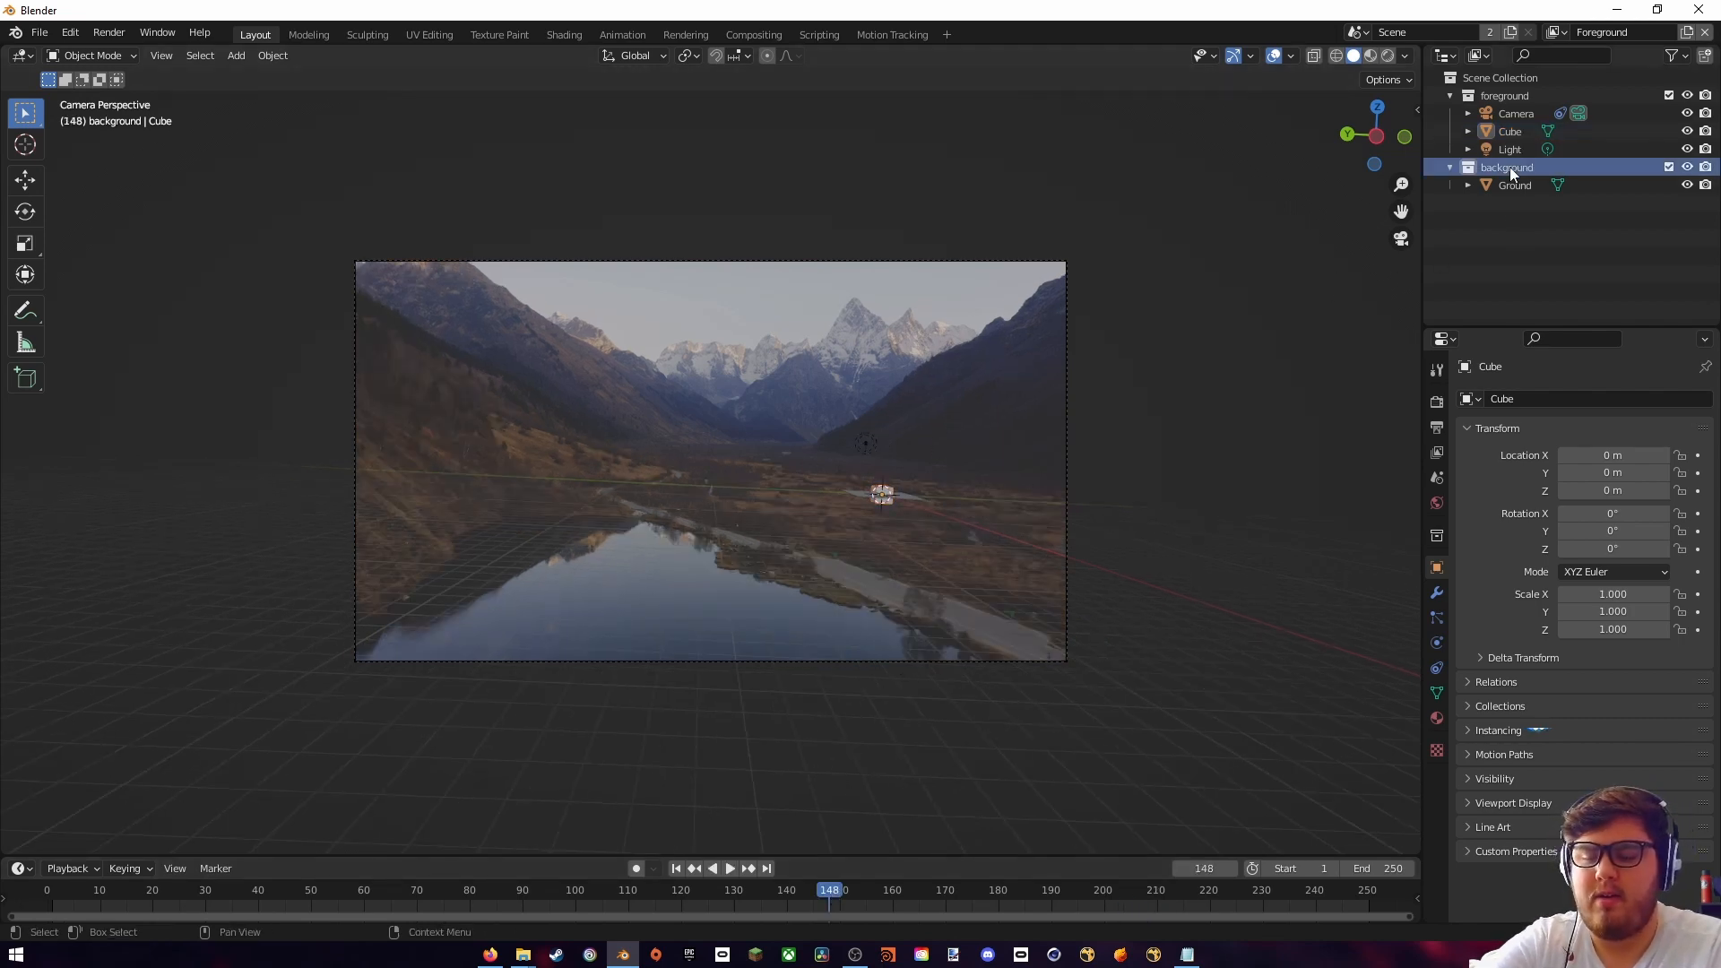
key(Delete)
click(1509, 97)
key(Delete)
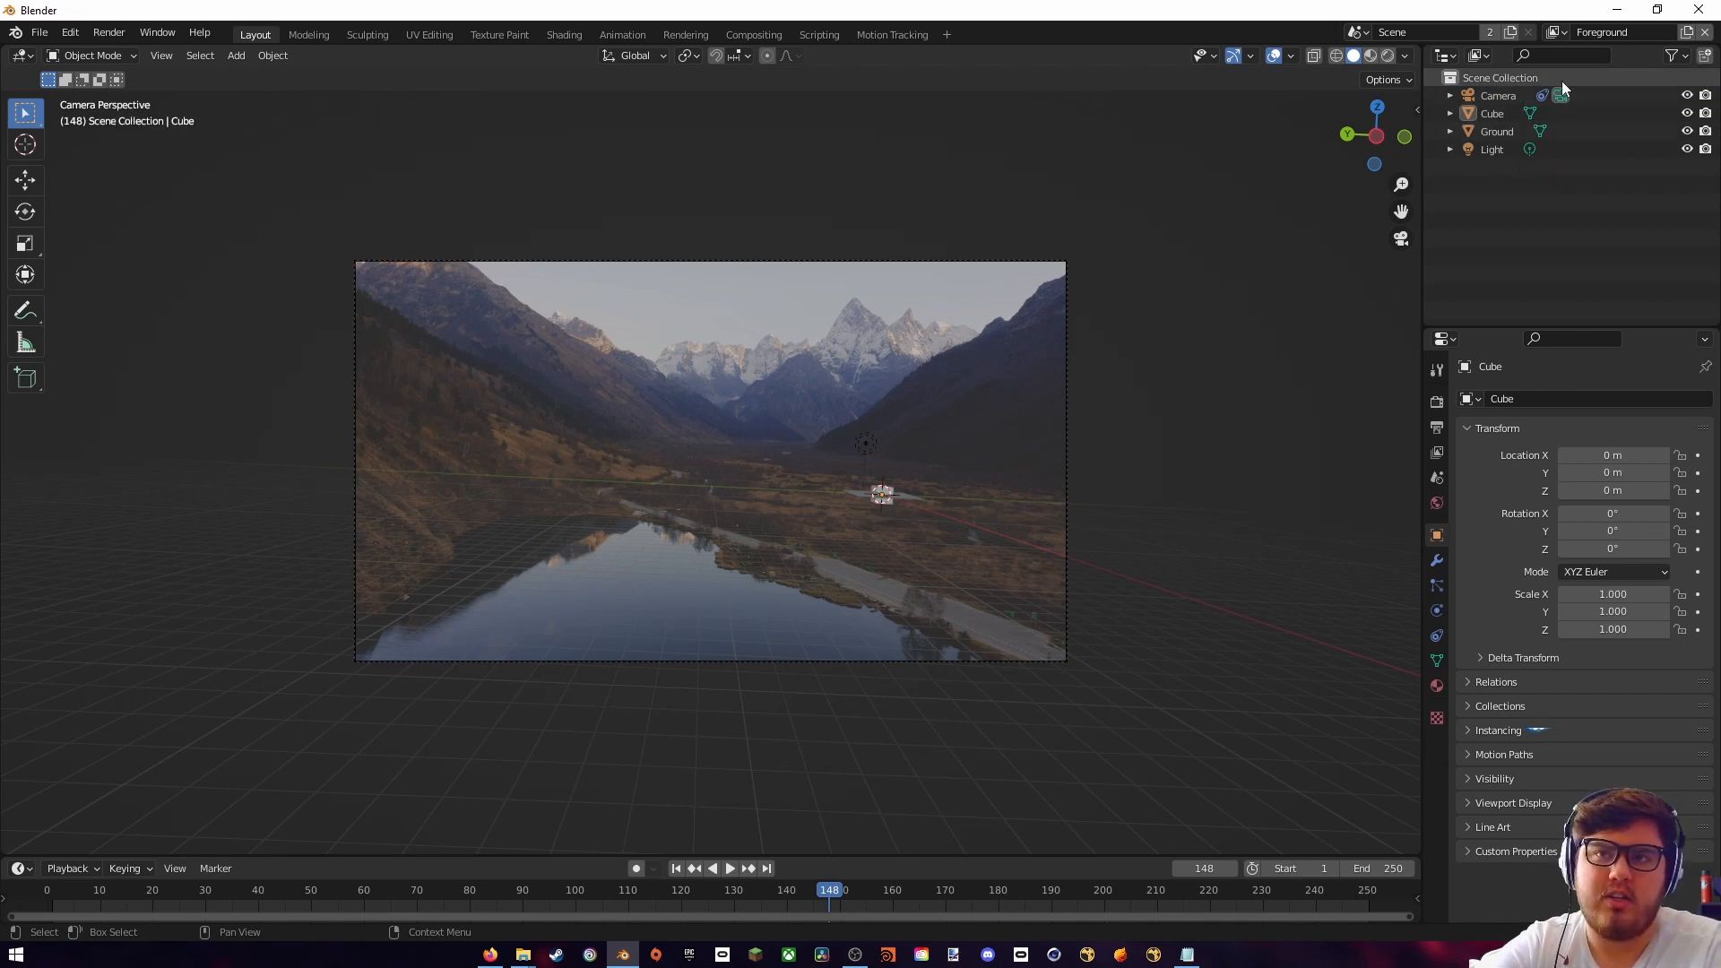
- Switch to the Background view layer and remove it from the scene
click(1554, 34)
click(1499, 75)
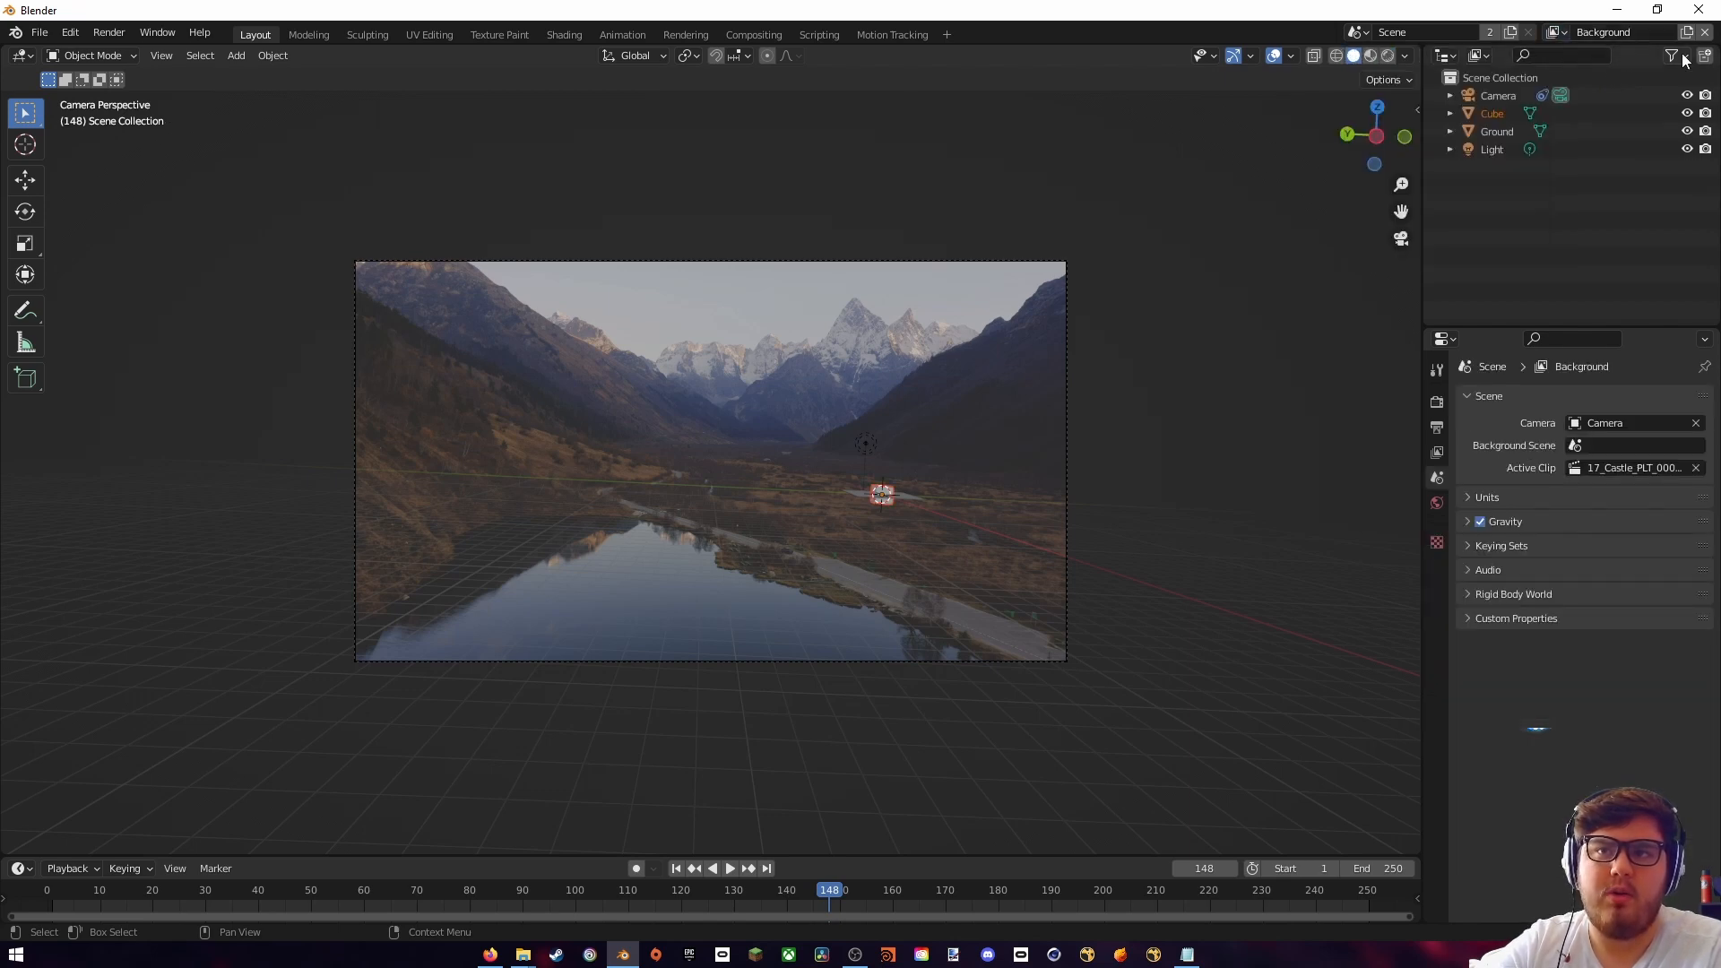
click(1705, 33)
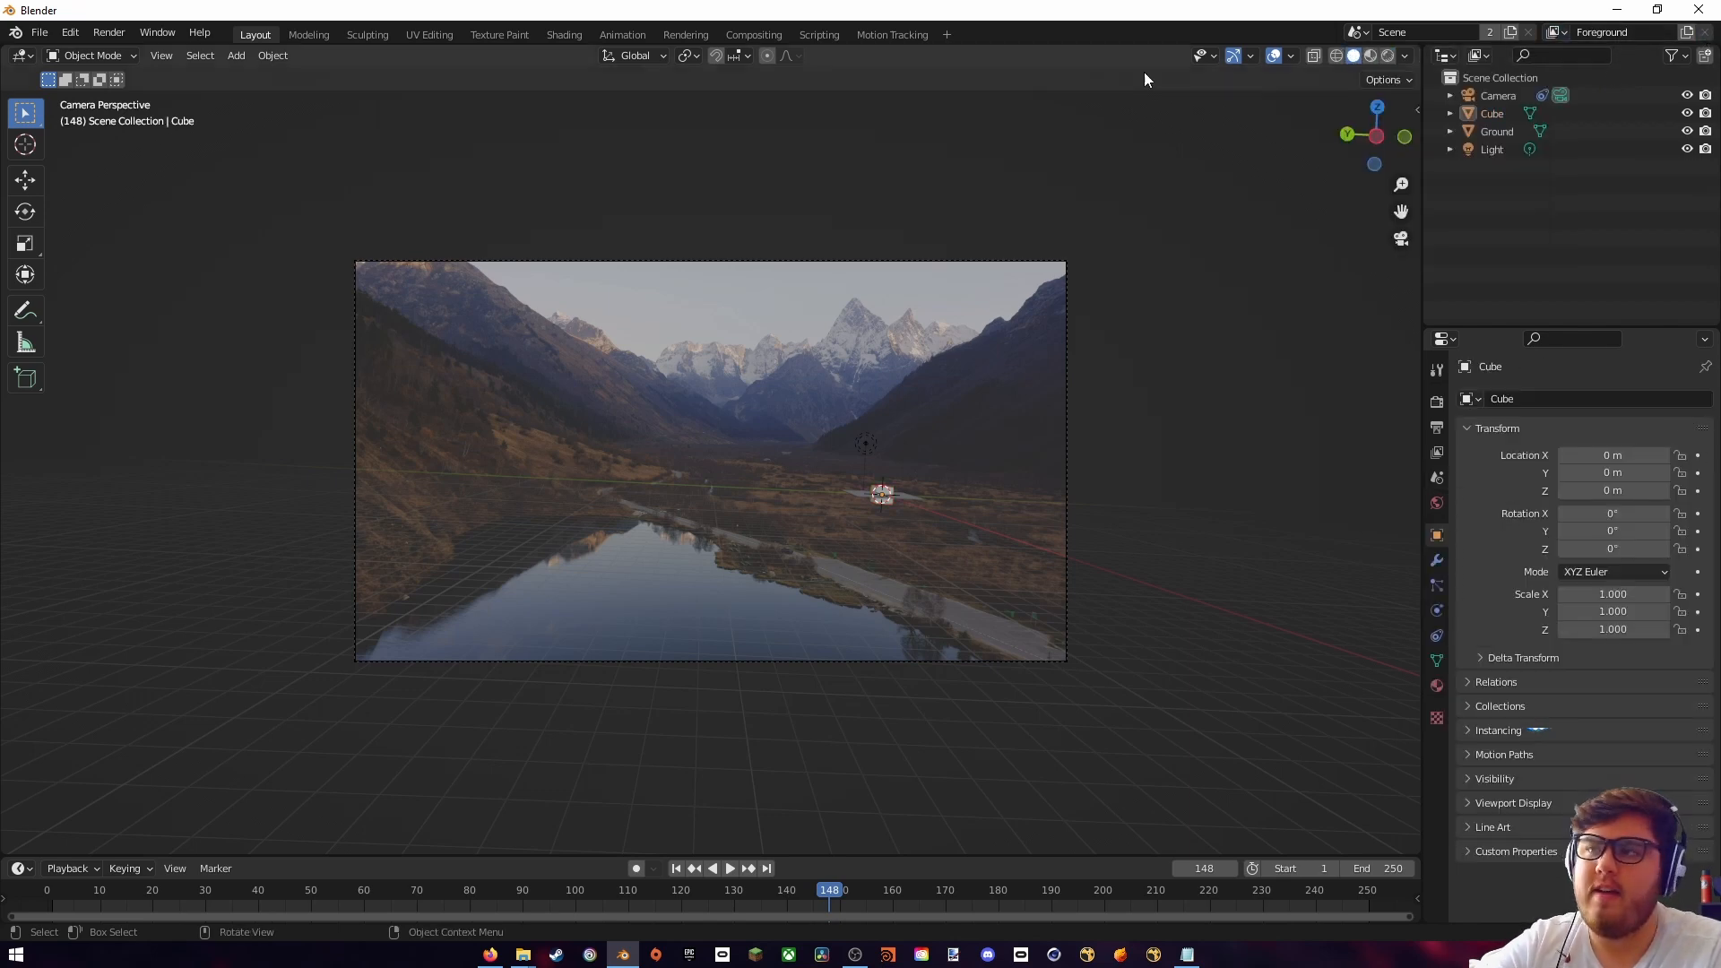
- Delete the Undistortion, Scale and first Alpha Over nodes plus the Render Layers node beneath the Movie Clip from the compositing tree
click(760, 35)
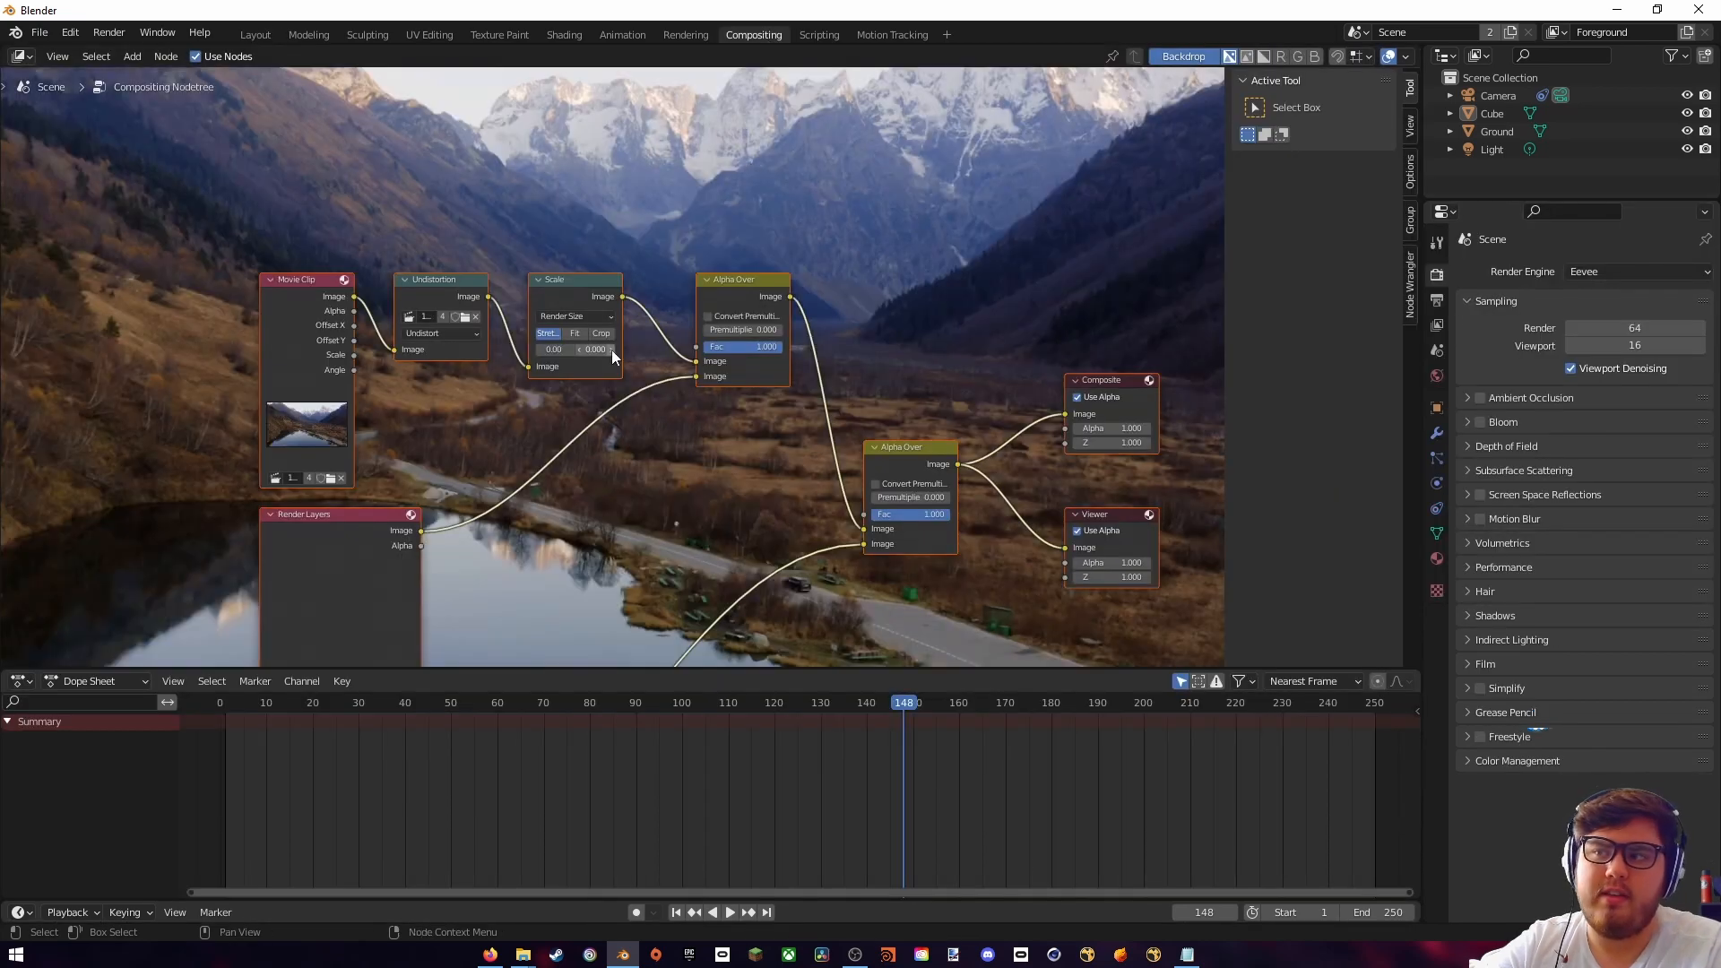
middle_drag(612, 352, 744, 301)
scroll(744, 302, down, 4)
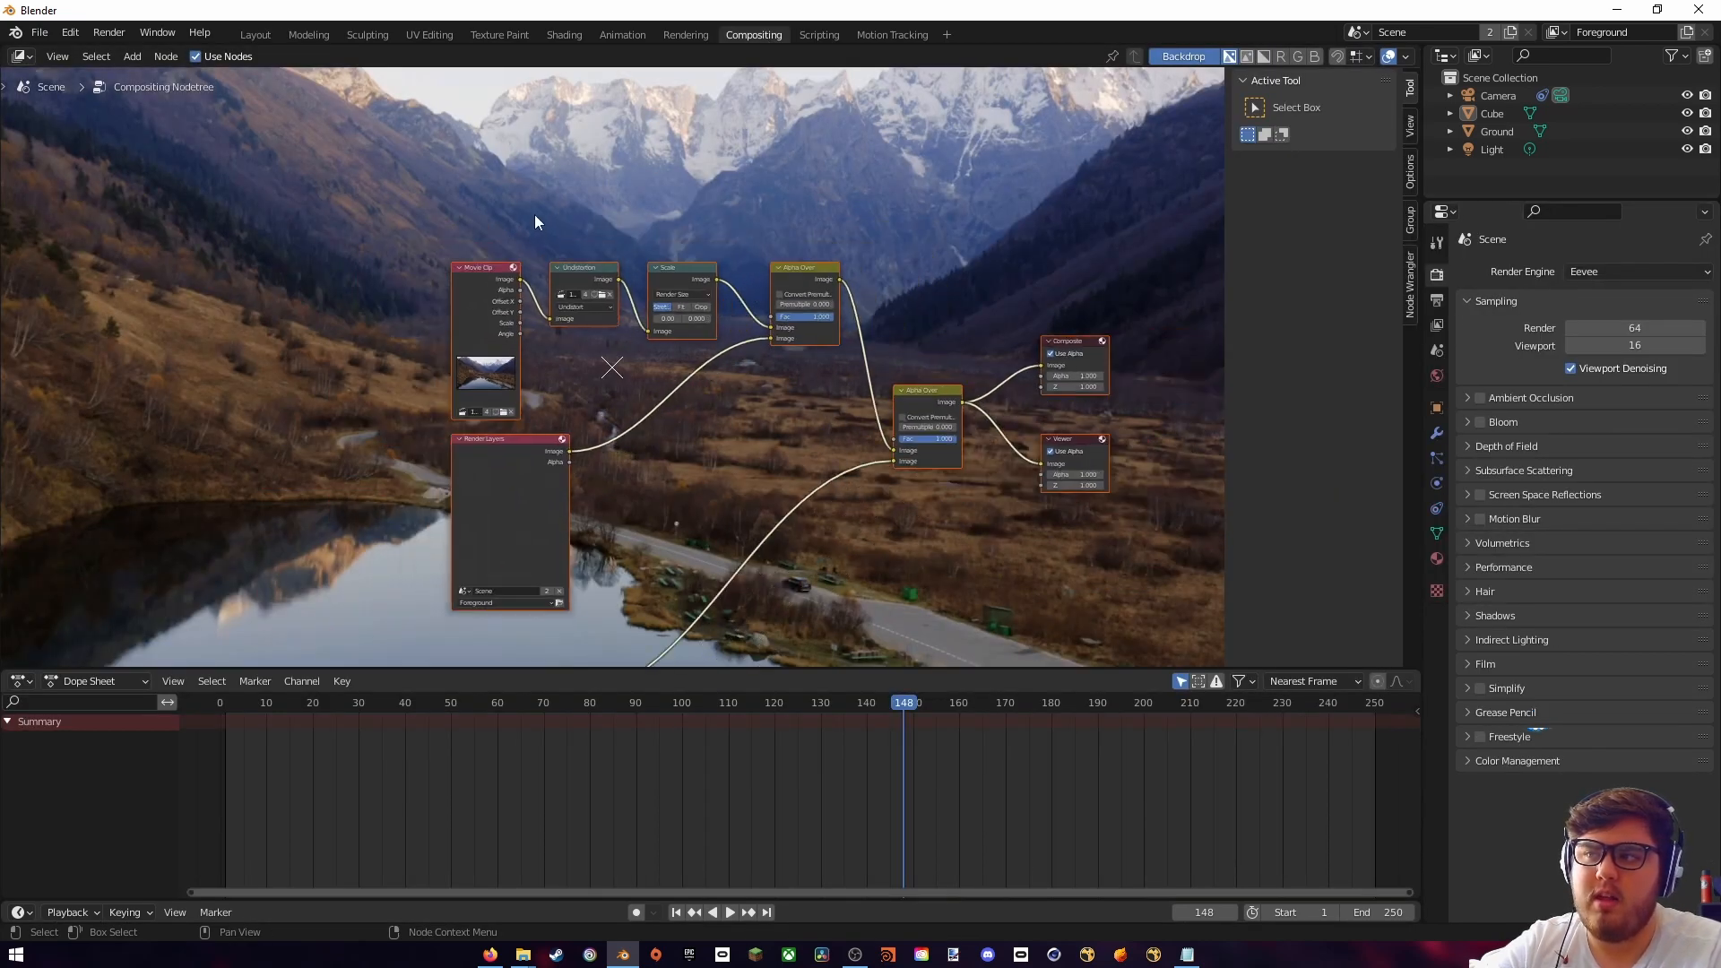
drag(534, 214, 832, 507)
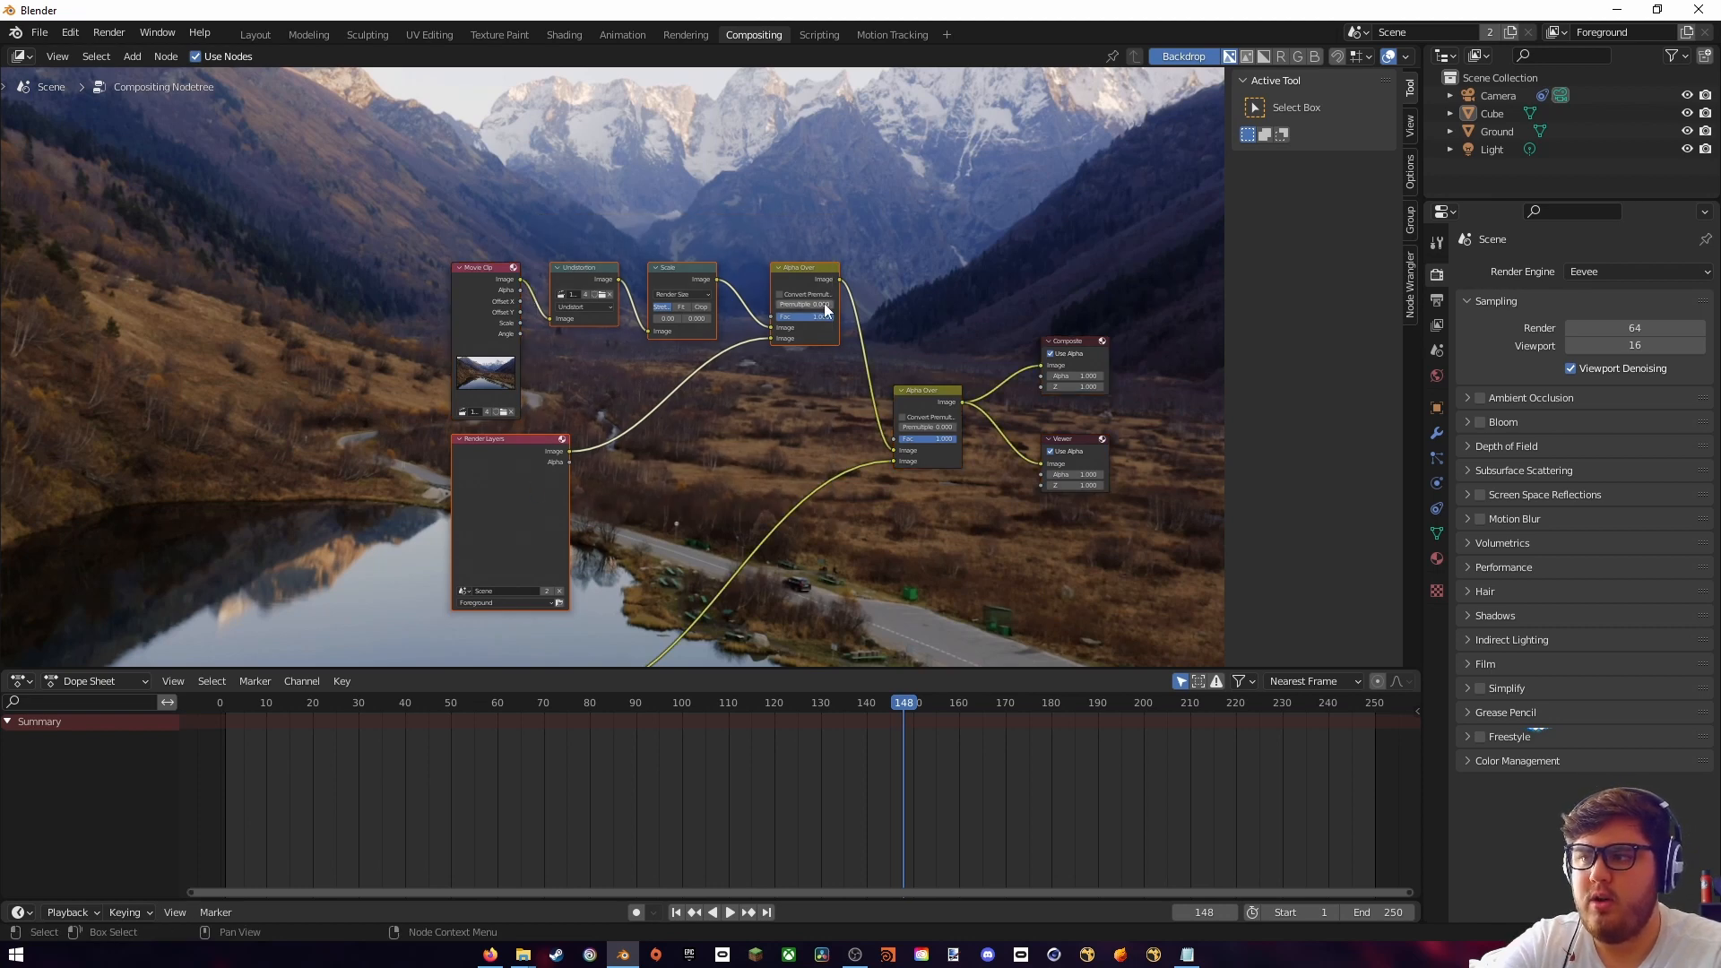
key(x)
- Connect the Movie Clip image to the remaining Alpha Over node's first image input with Convert Premultiplied enabled, and return to the Layout workspace
drag(521, 280, 897, 458)
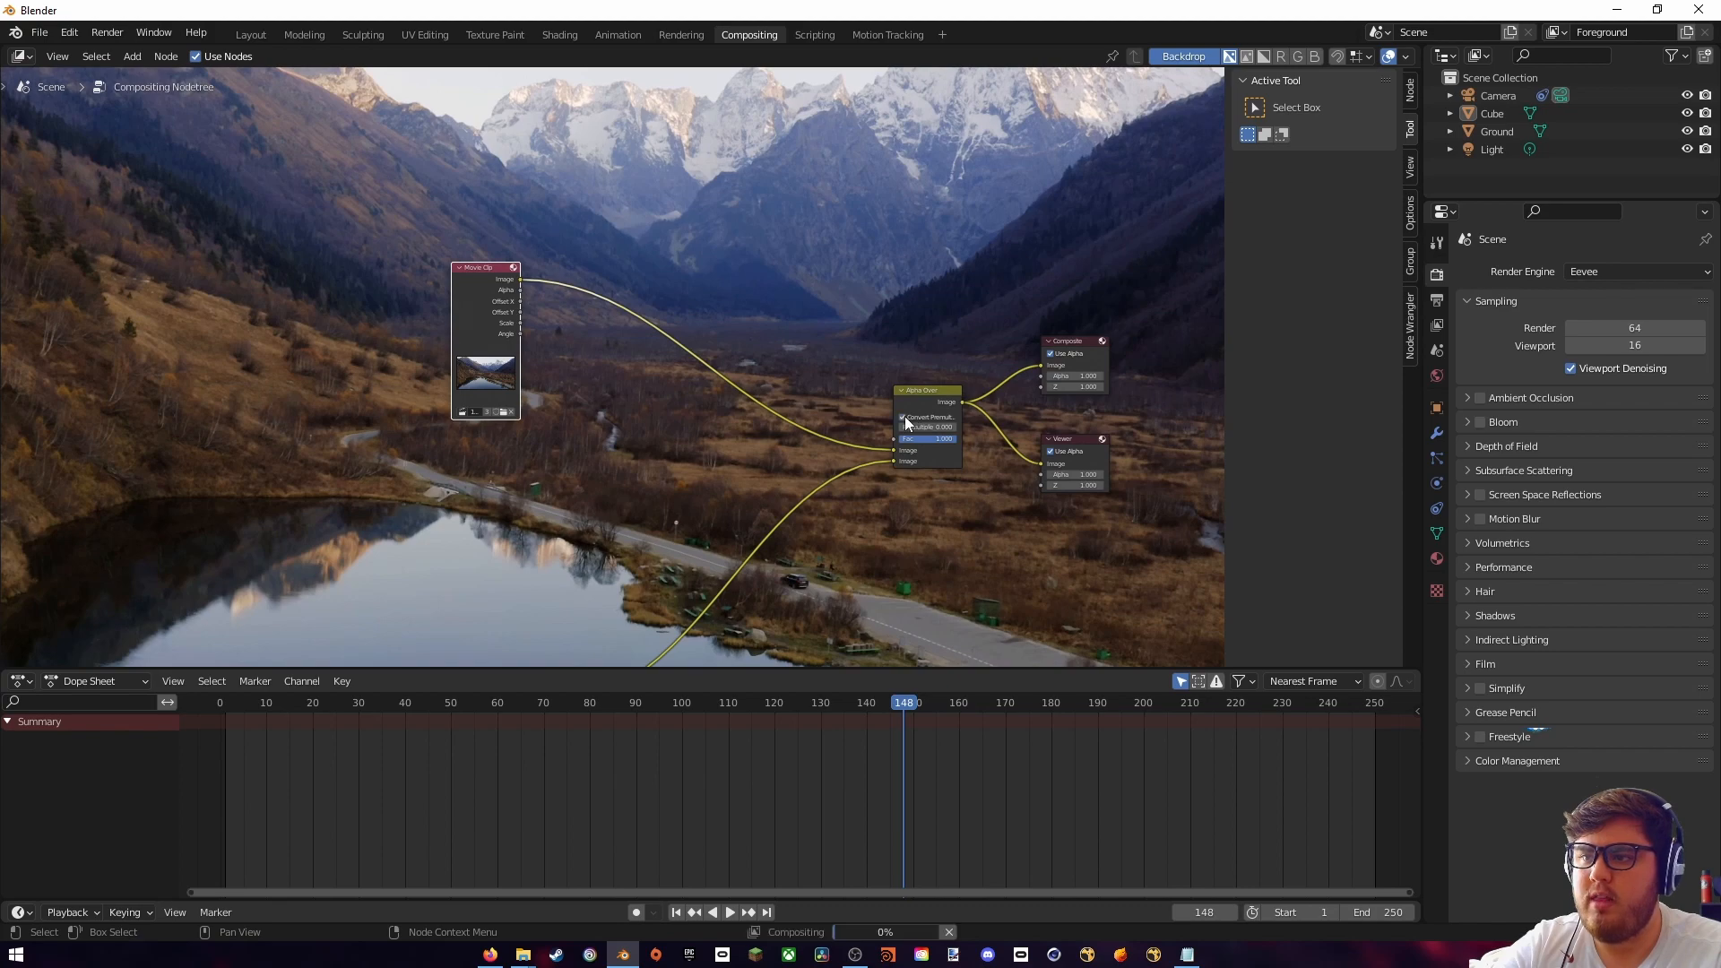
middle_drag(695, 450, 718, 296)
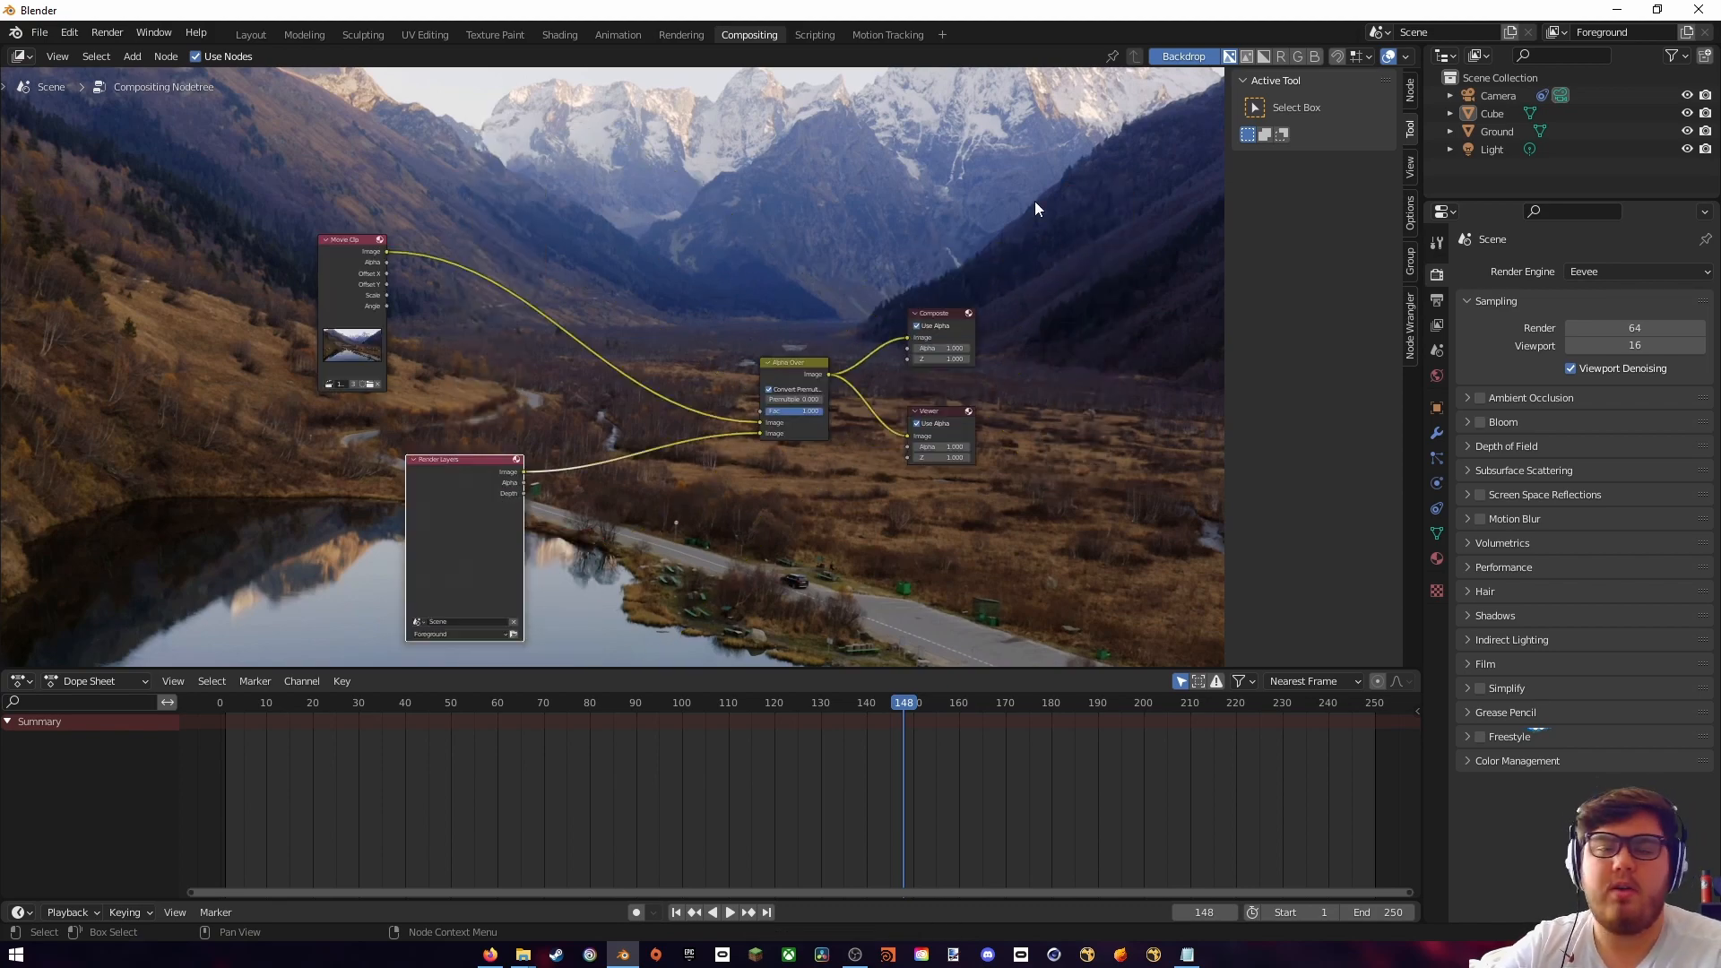
click(252, 35)
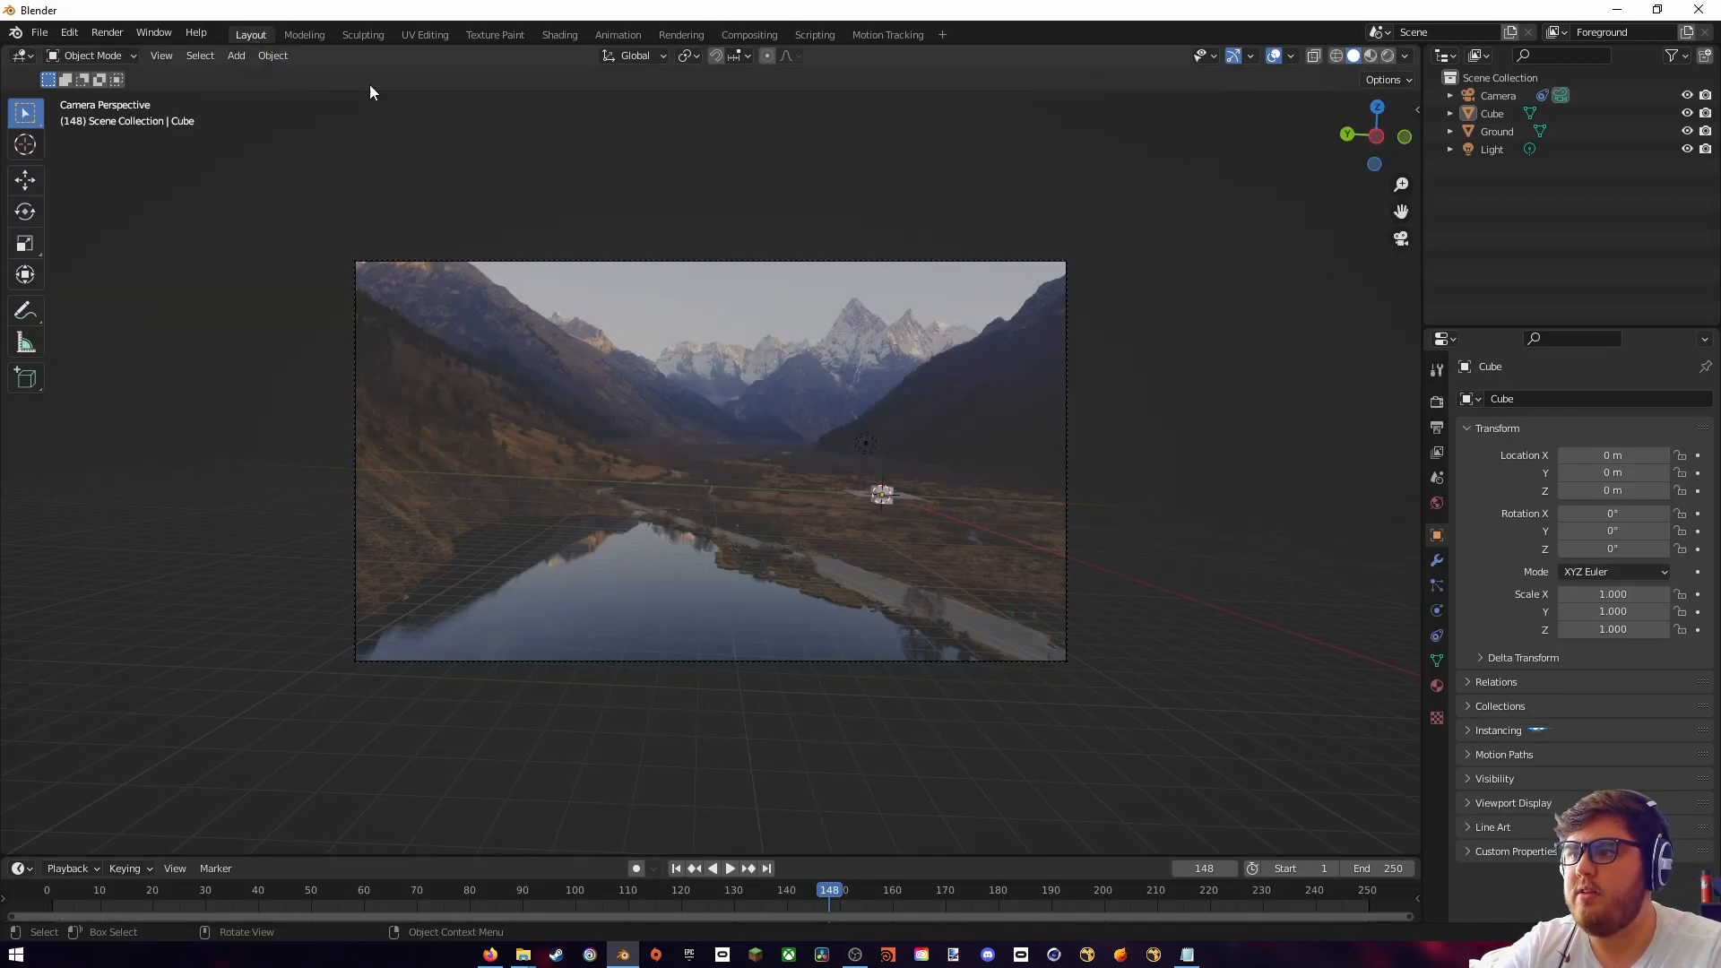